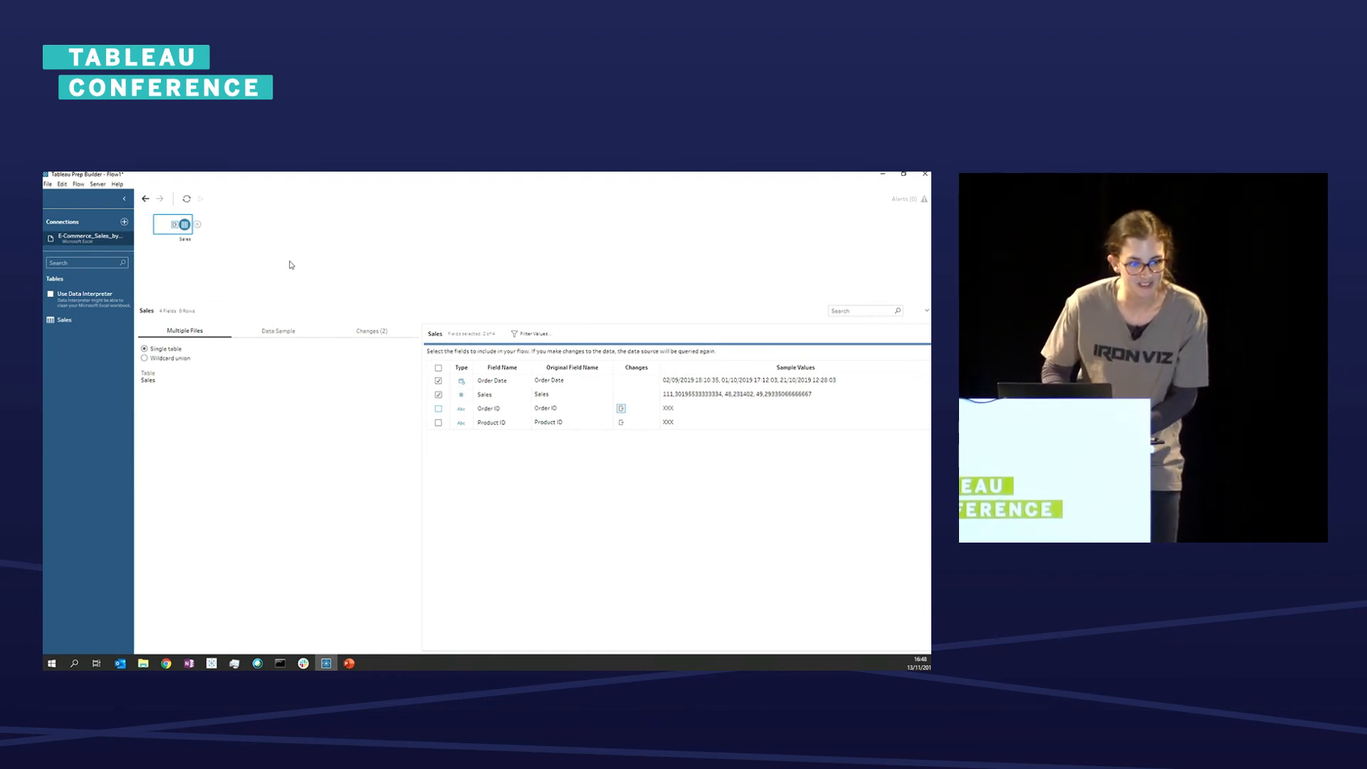
- Add an aggregate step after the Sales input and group Order Date by Hour Start
click(195, 223)
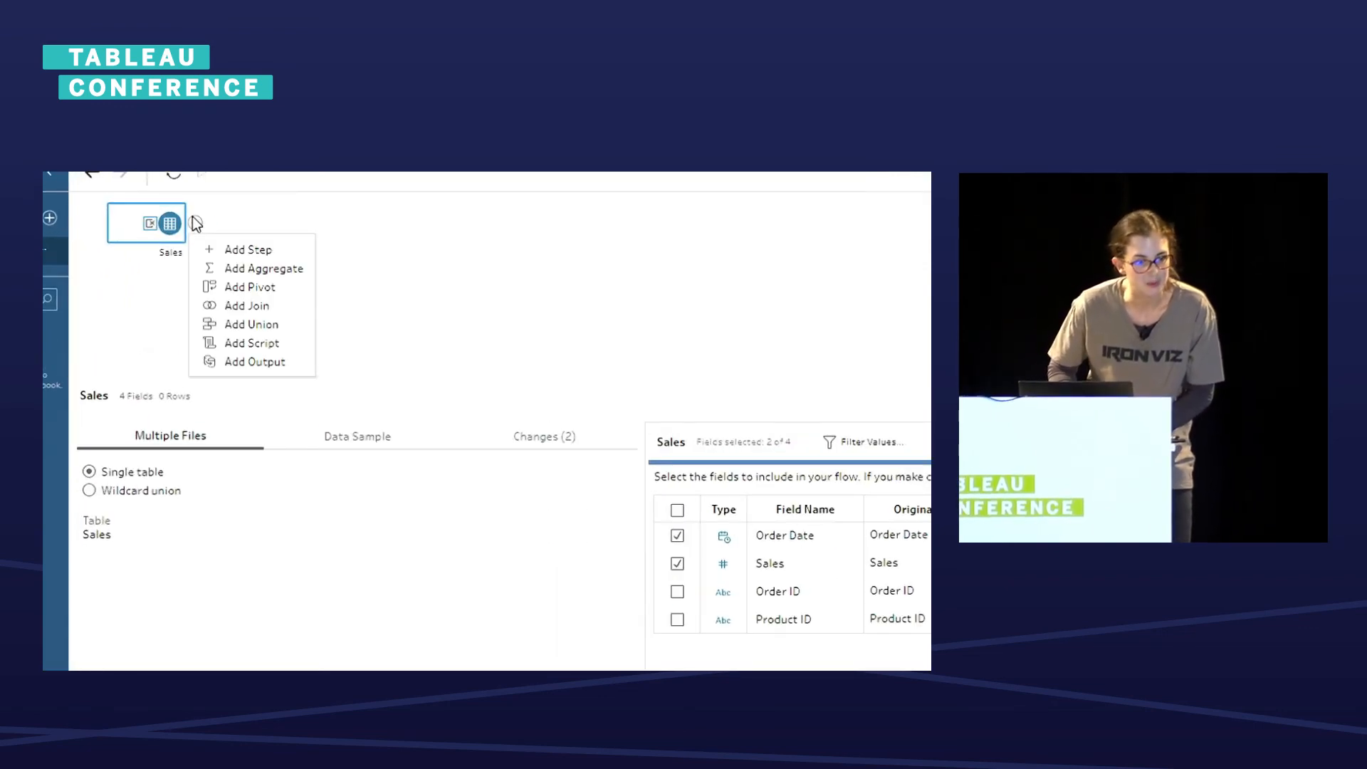
click(234, 268)
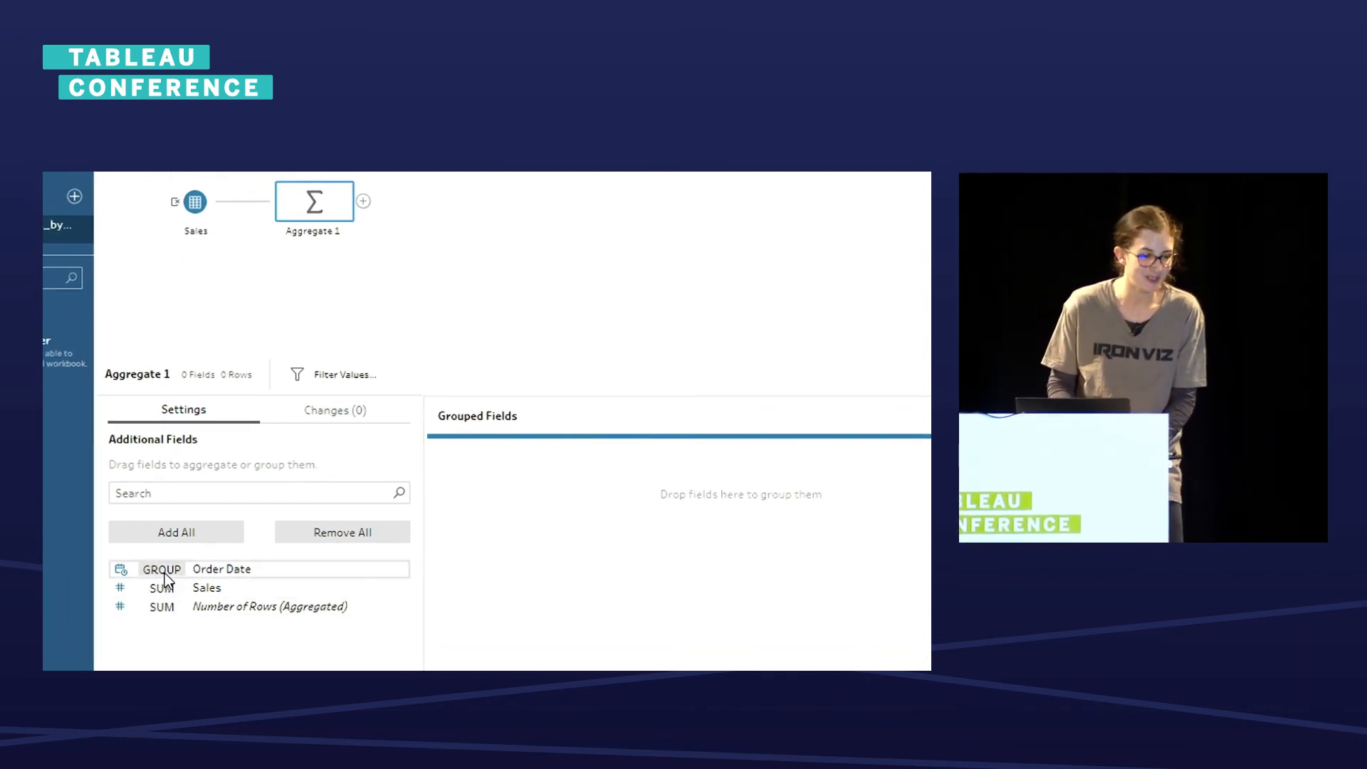
click(164, 573)
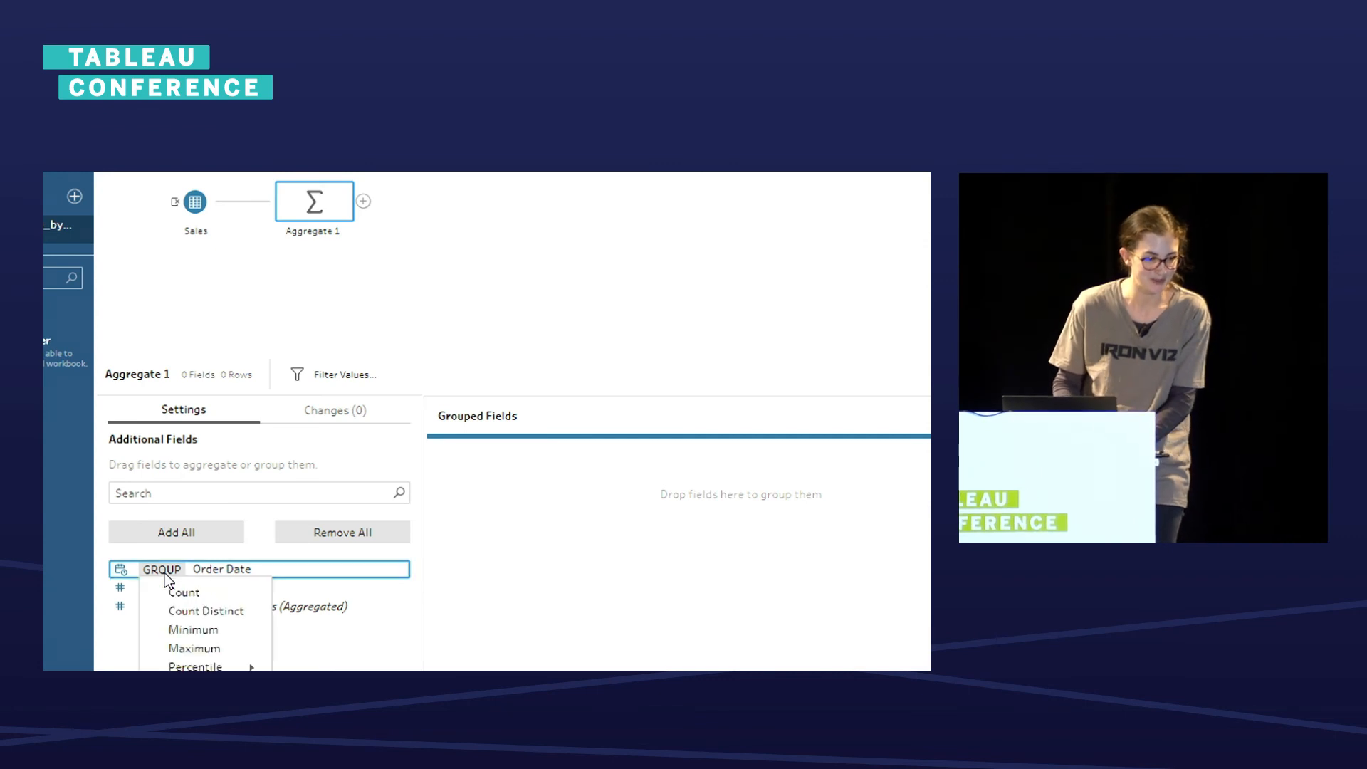
click(357, 558)
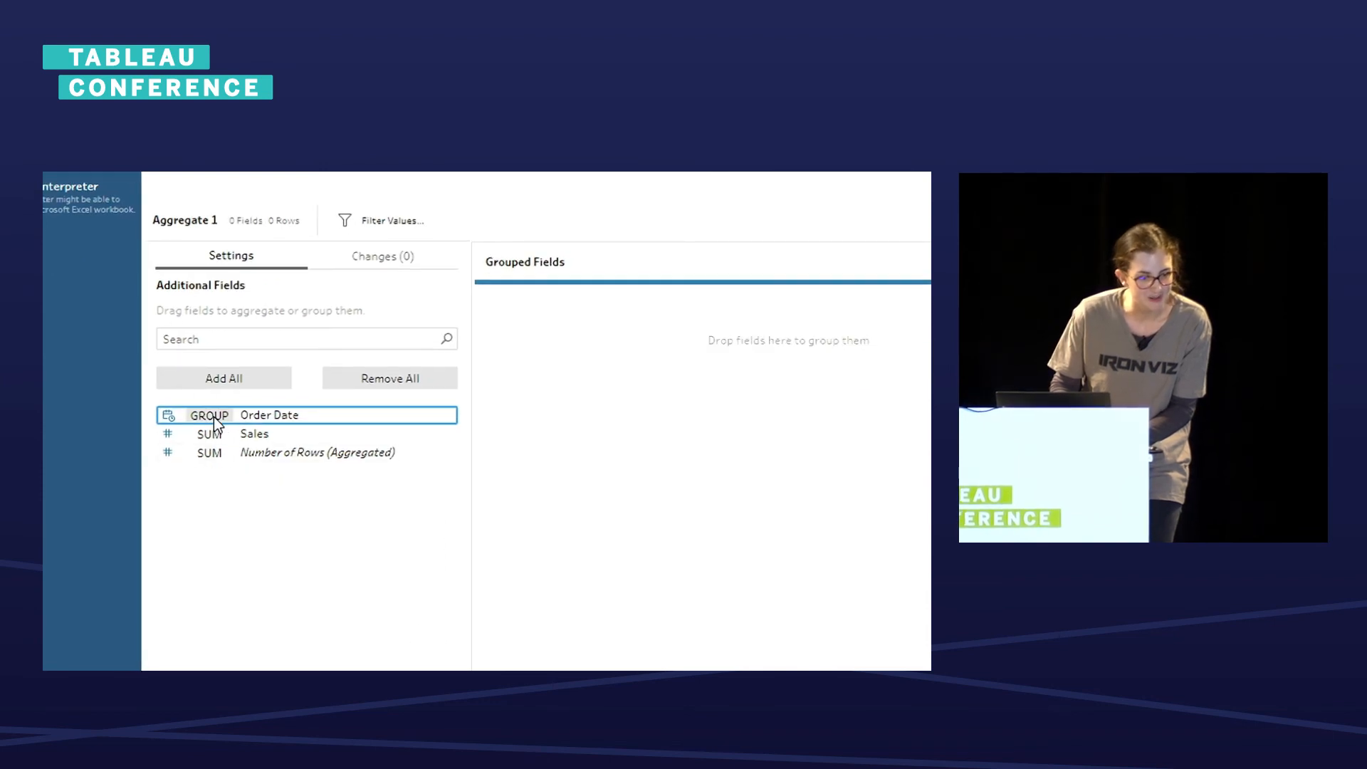
click(214, 417)
mouse_move(261, 554)
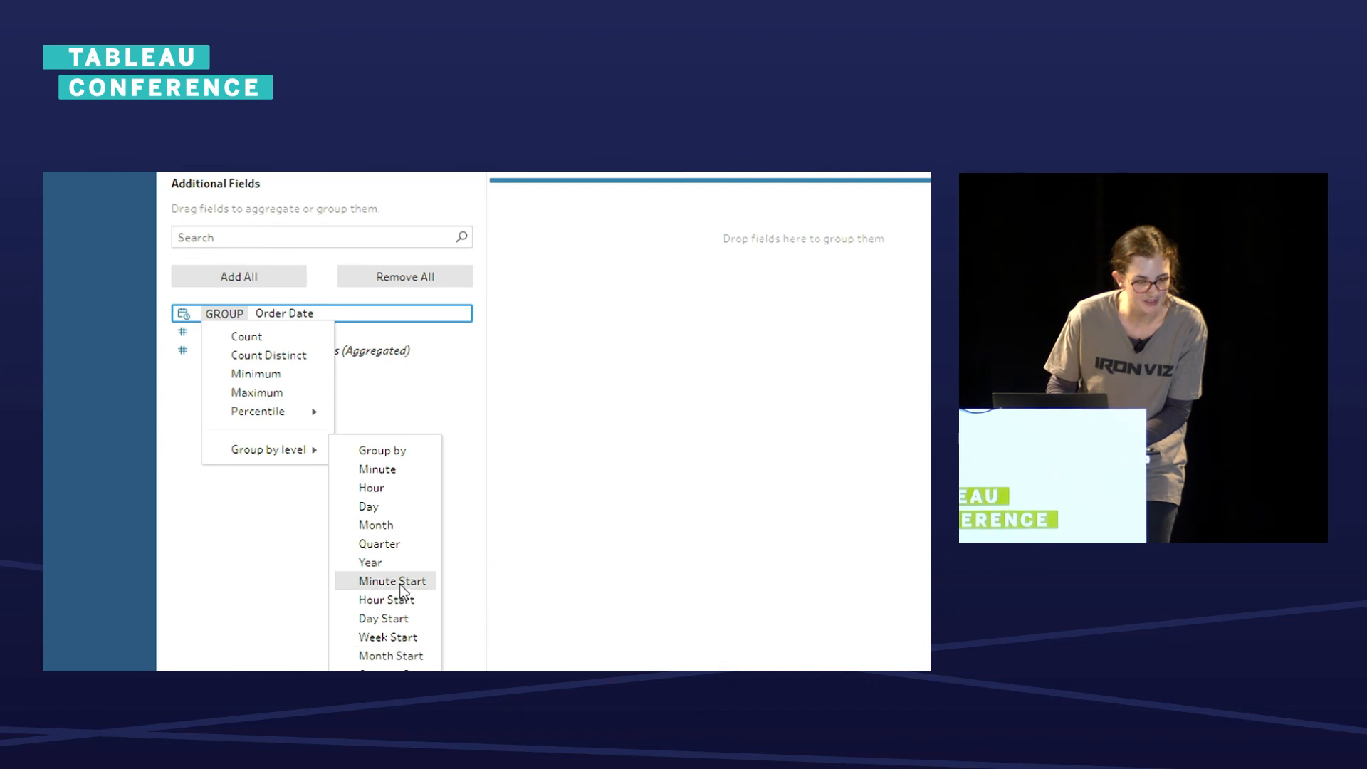
click(396, 602)
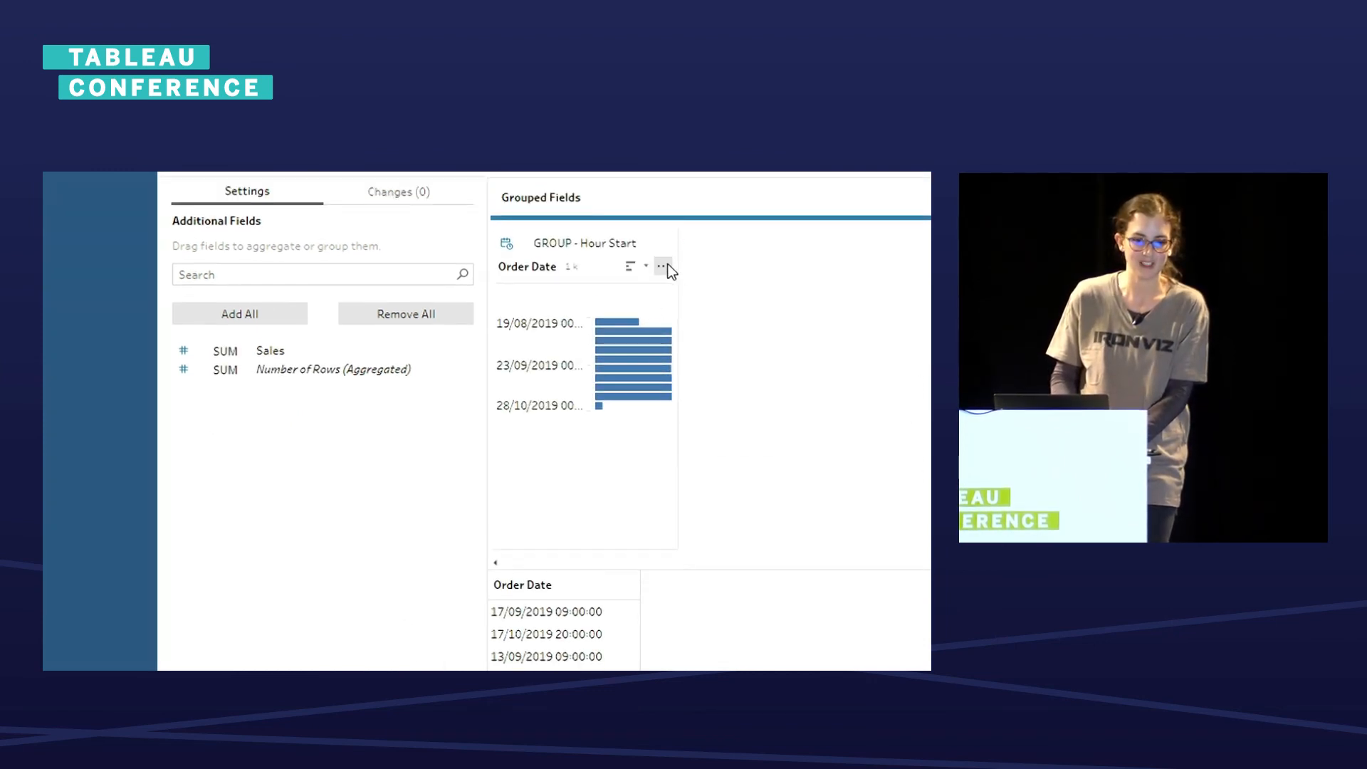
- Switch the grouped Order Date field to the Detail view and add Sales as a summed aggregated field
click(662, 266)
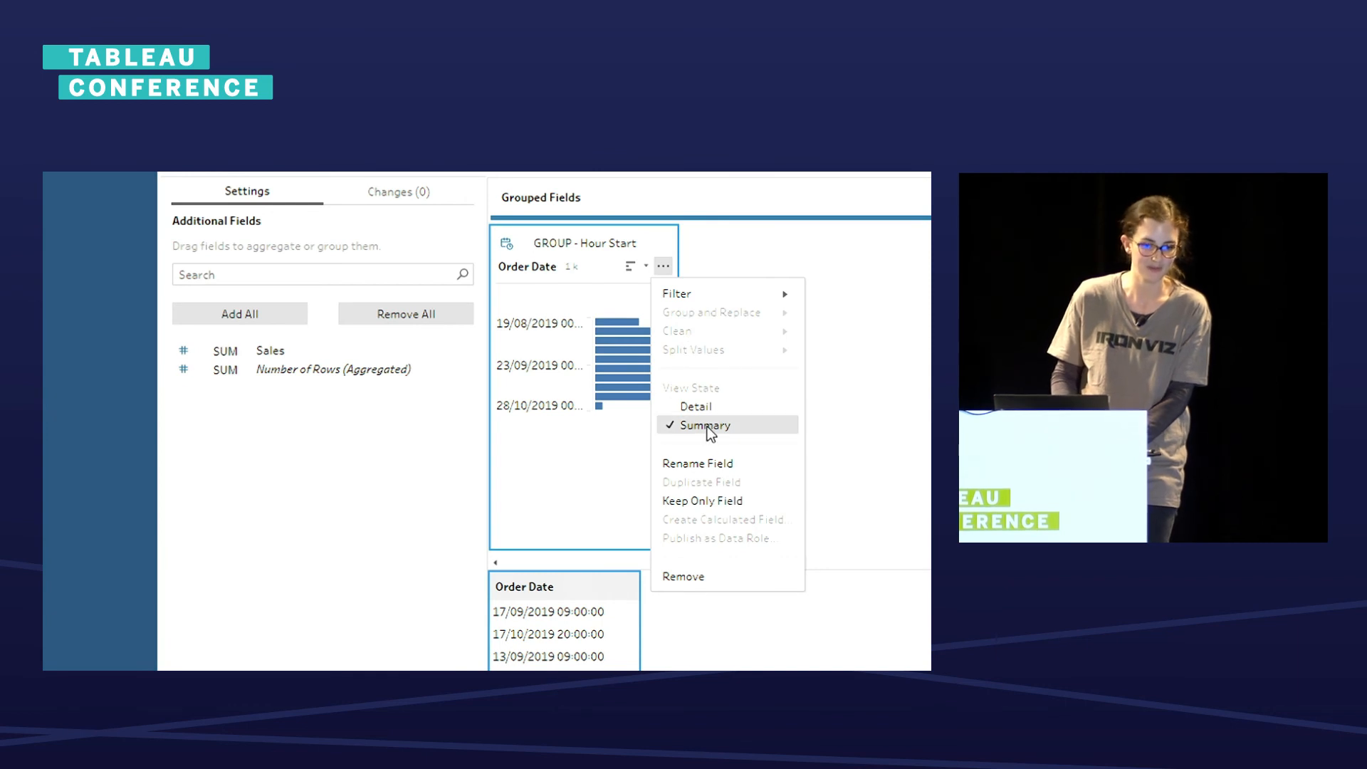
click(702, 404)
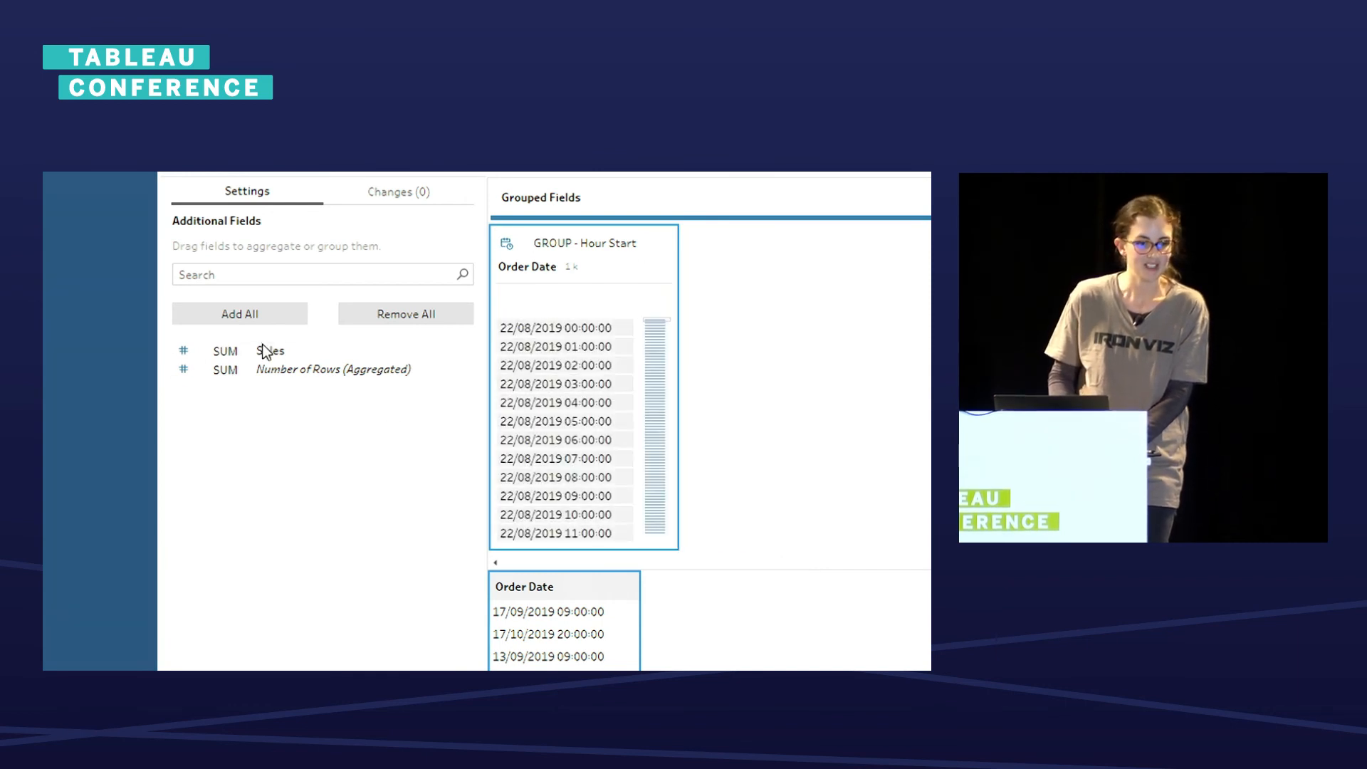
drag(251, 349, 793, 352)
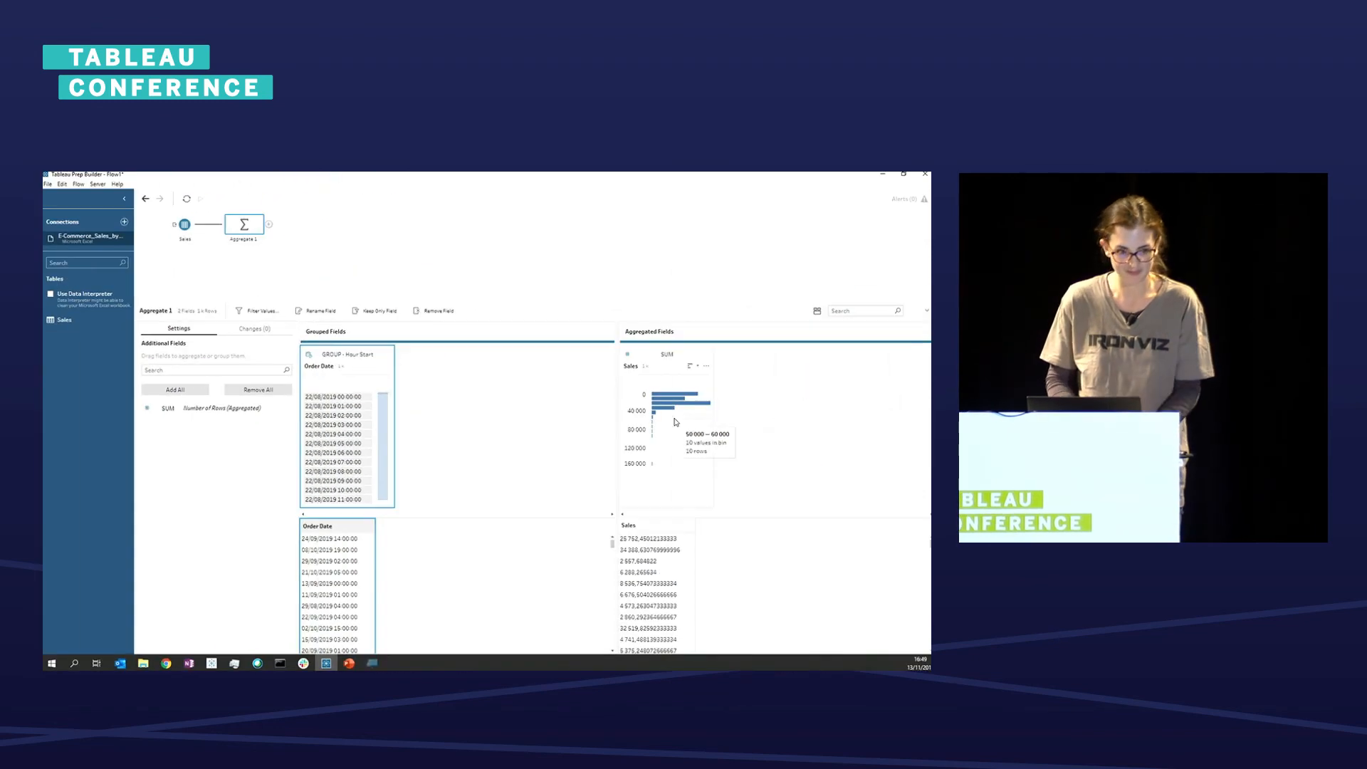
- Add a cleaning step after Aggregate 1 and start a calculated field named Hour
click(269, 225)
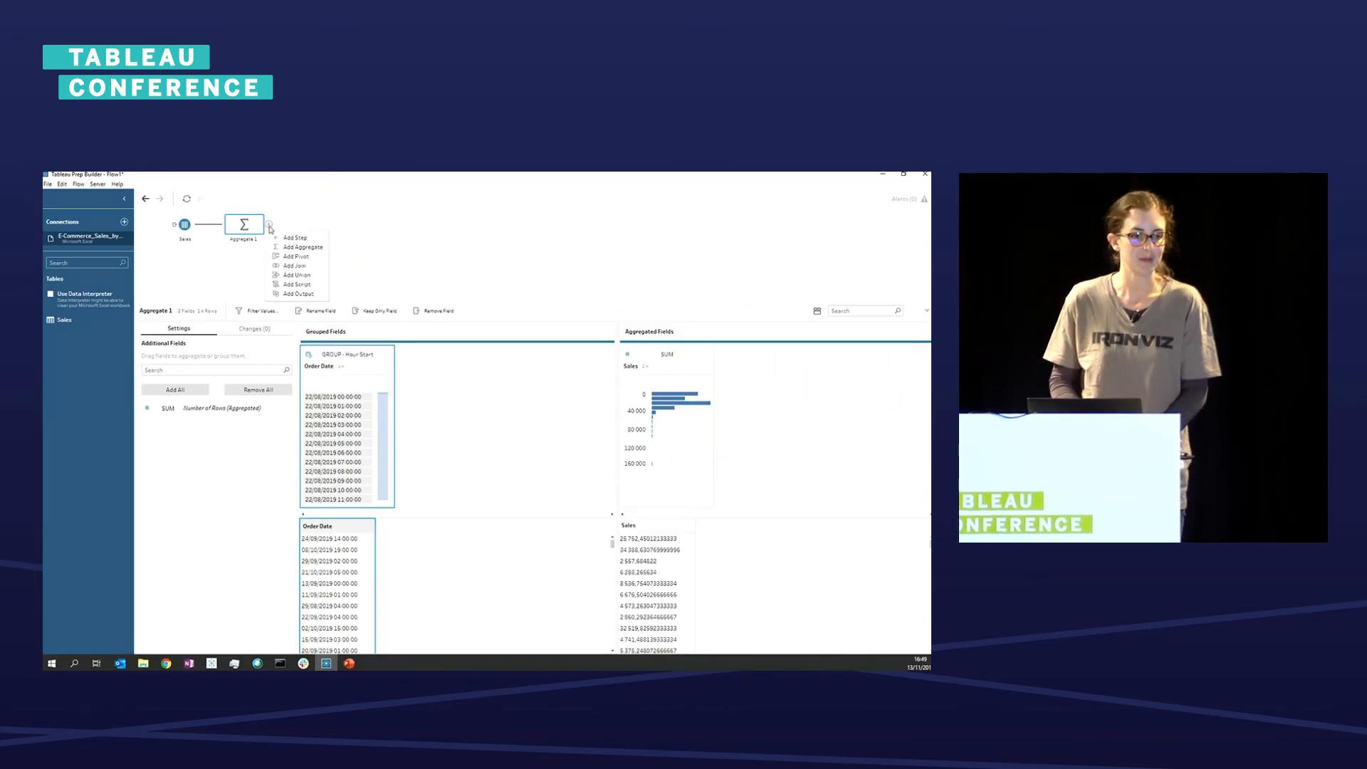
click(292, 238)
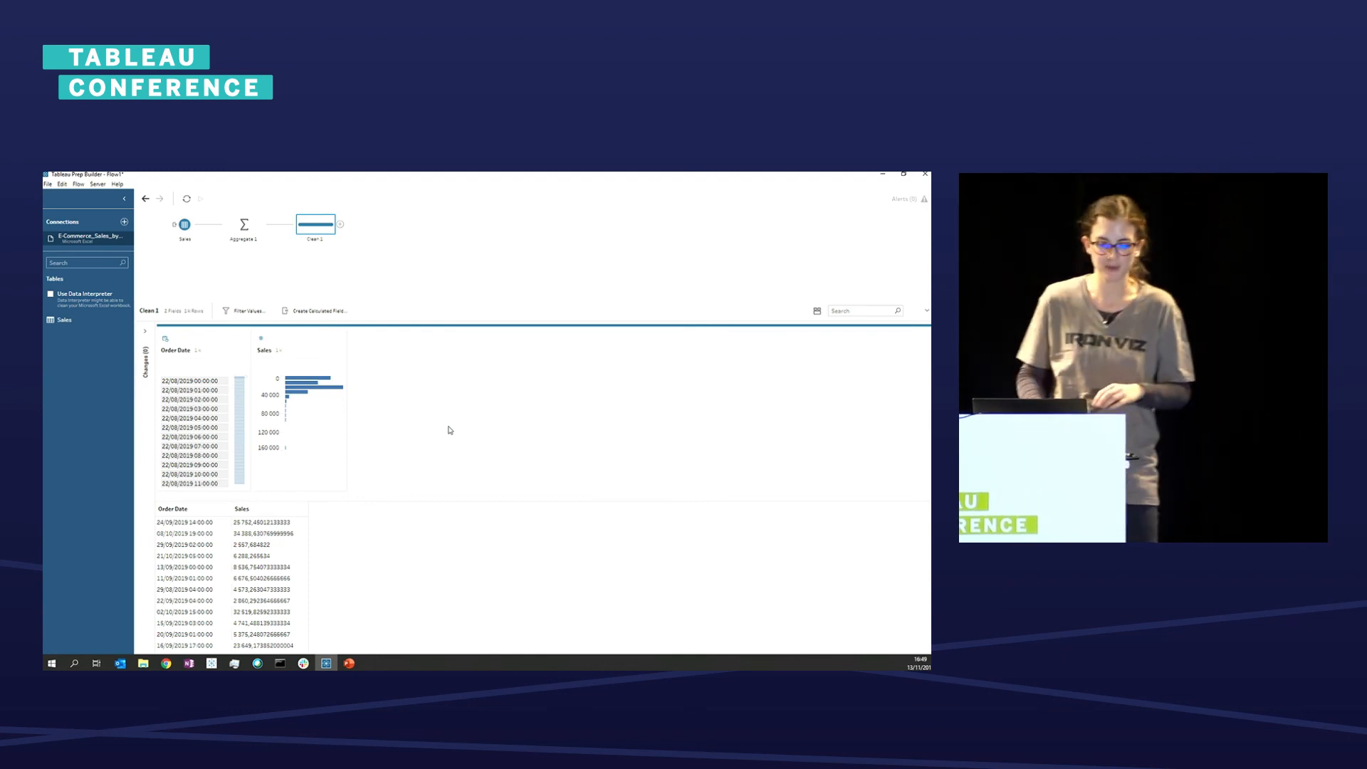
click(282, 312)
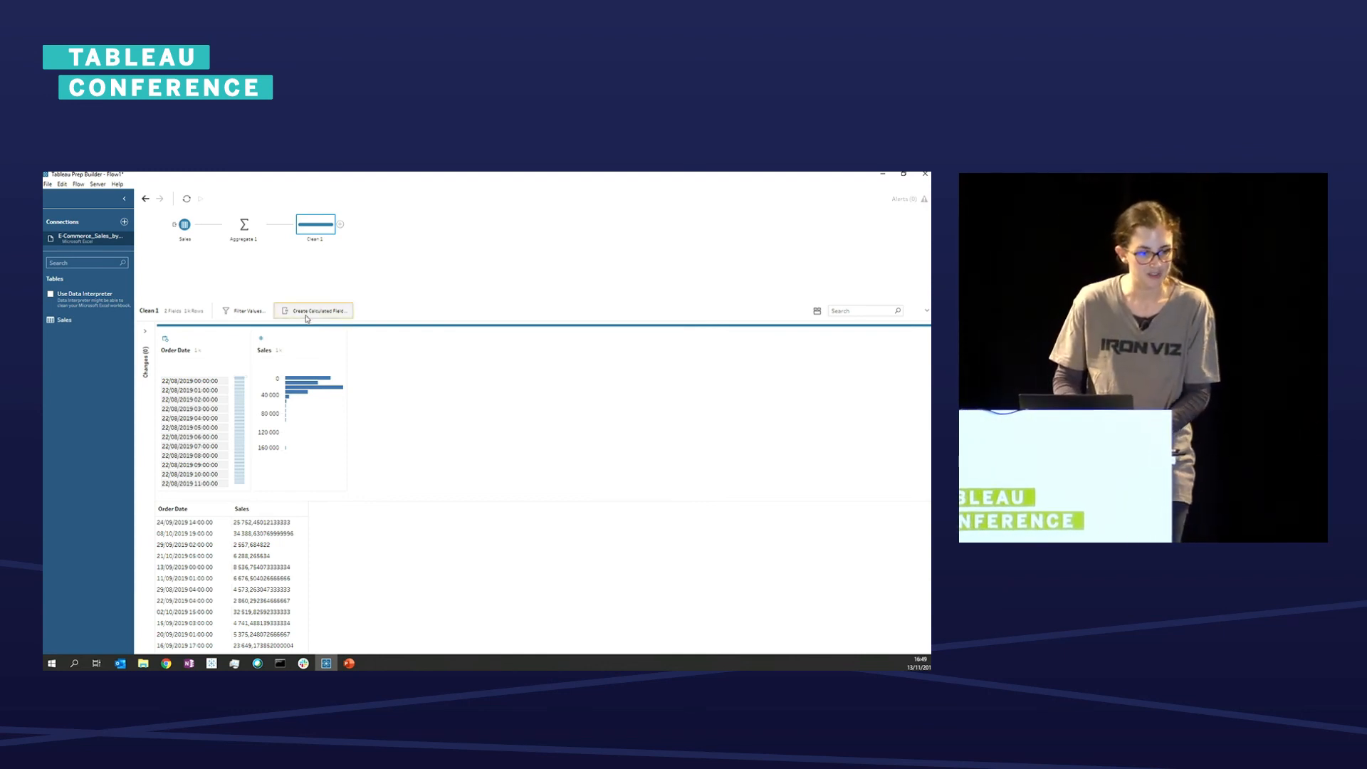
text(date)
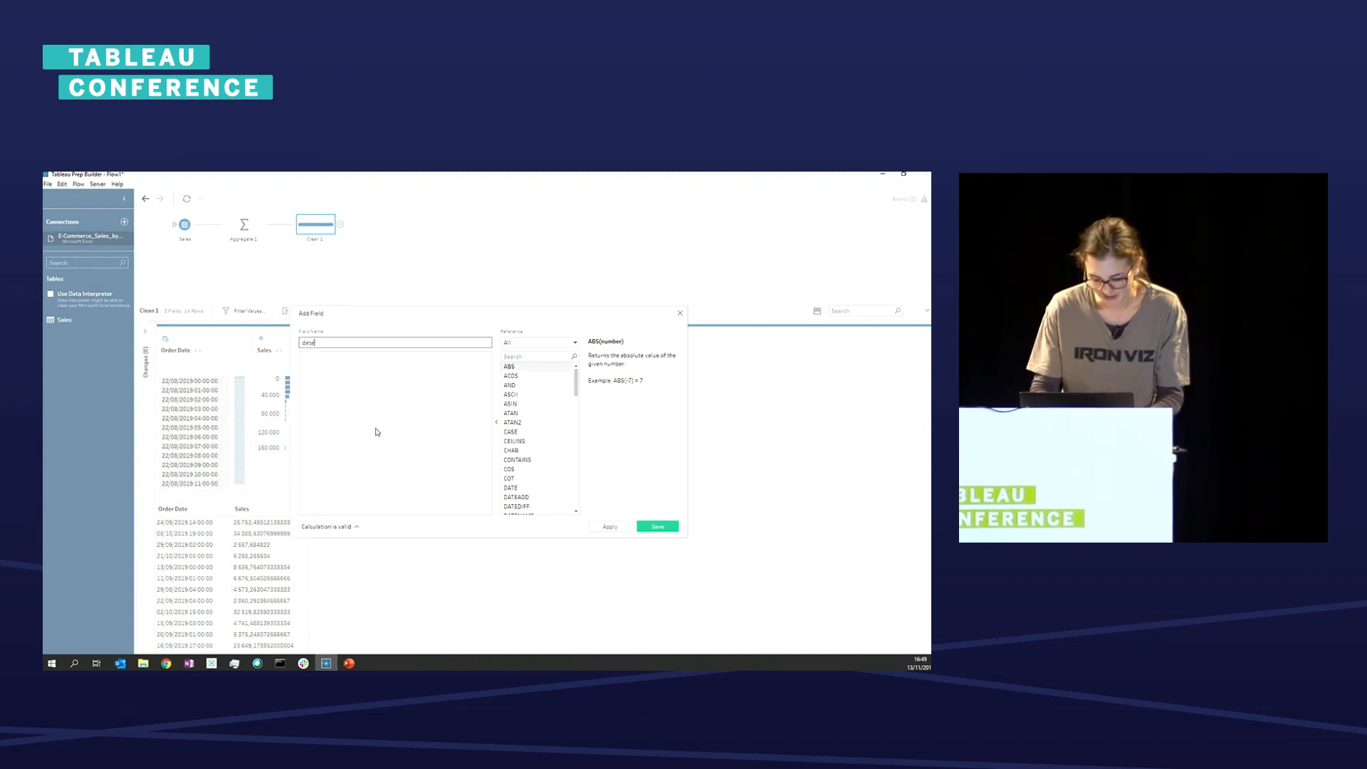
key(BackSpace)
key(BackSpace)
text(Hour)
click(376, 431)
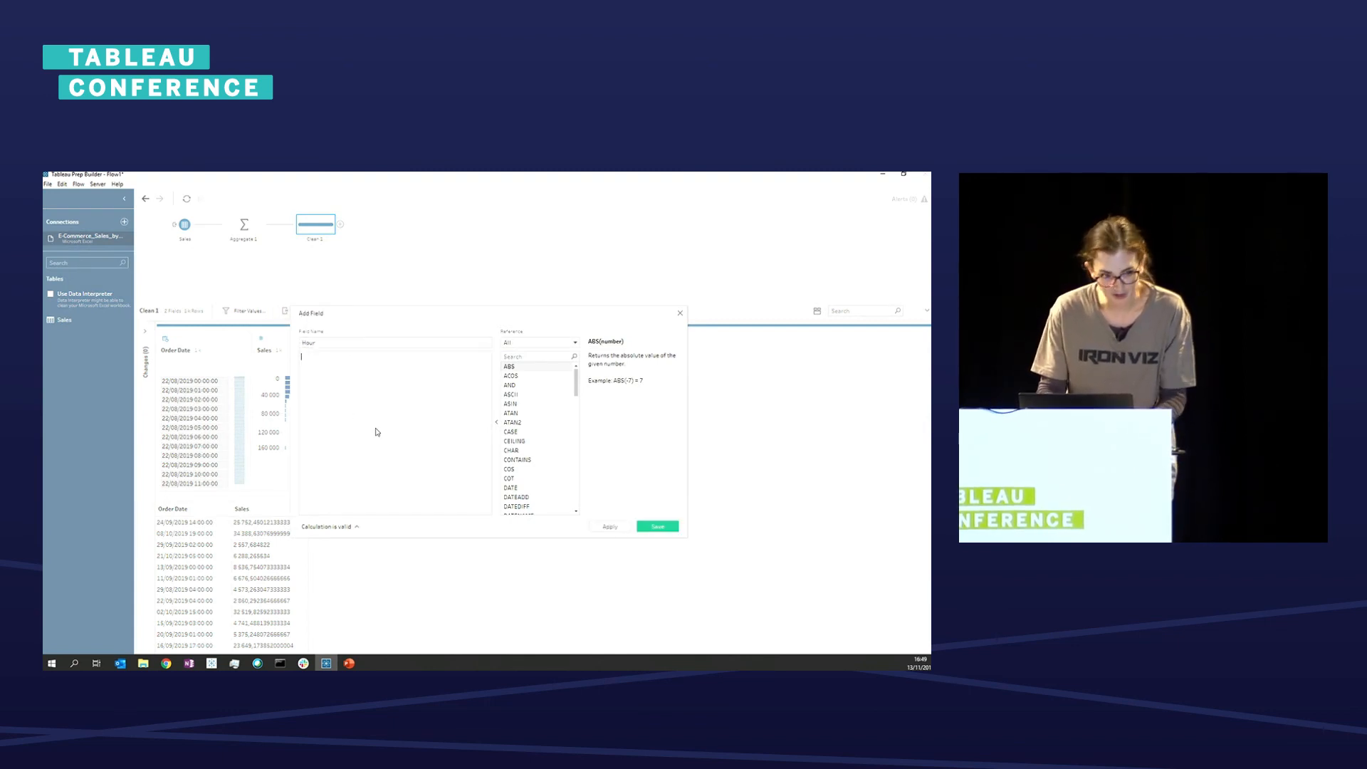
- Define the Hour field as DATEPART('hour', [Order Date]) and save it
text(date)
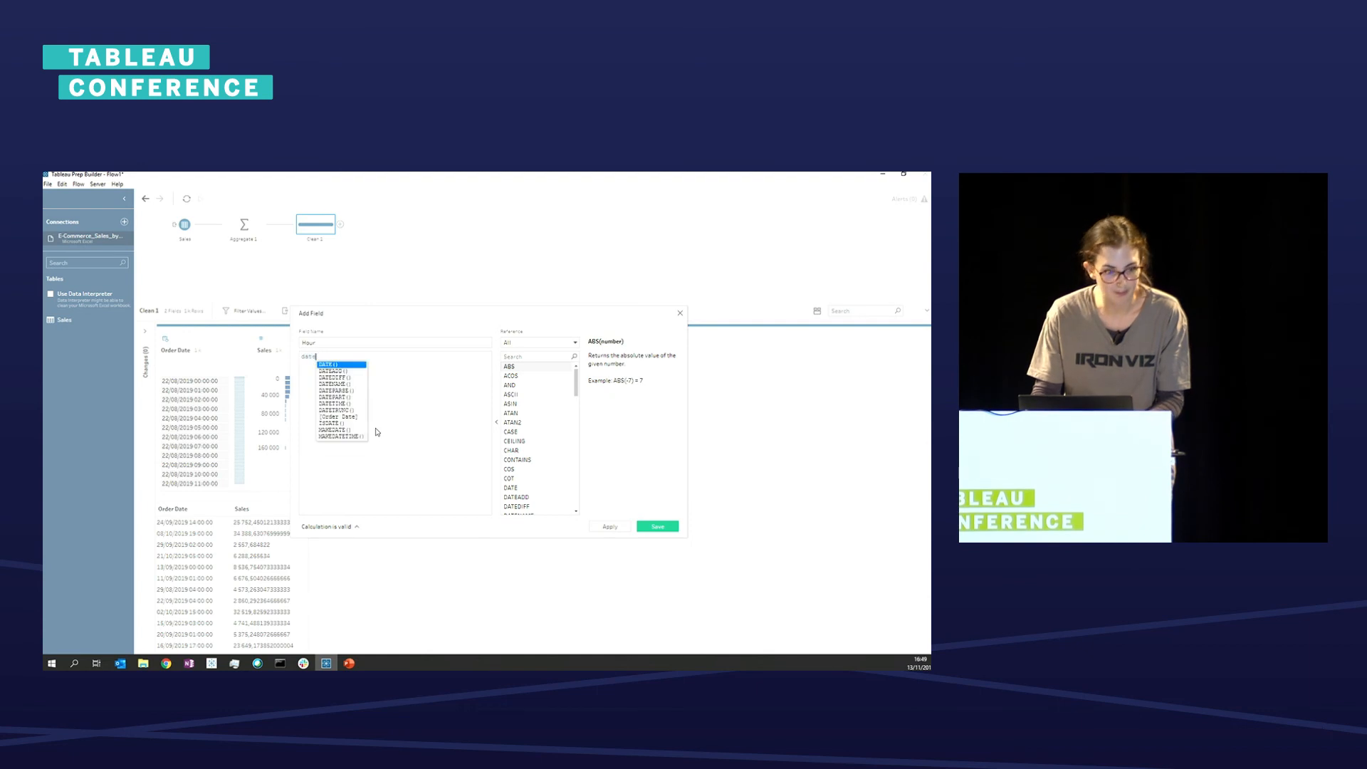
text(part)
key(Return)
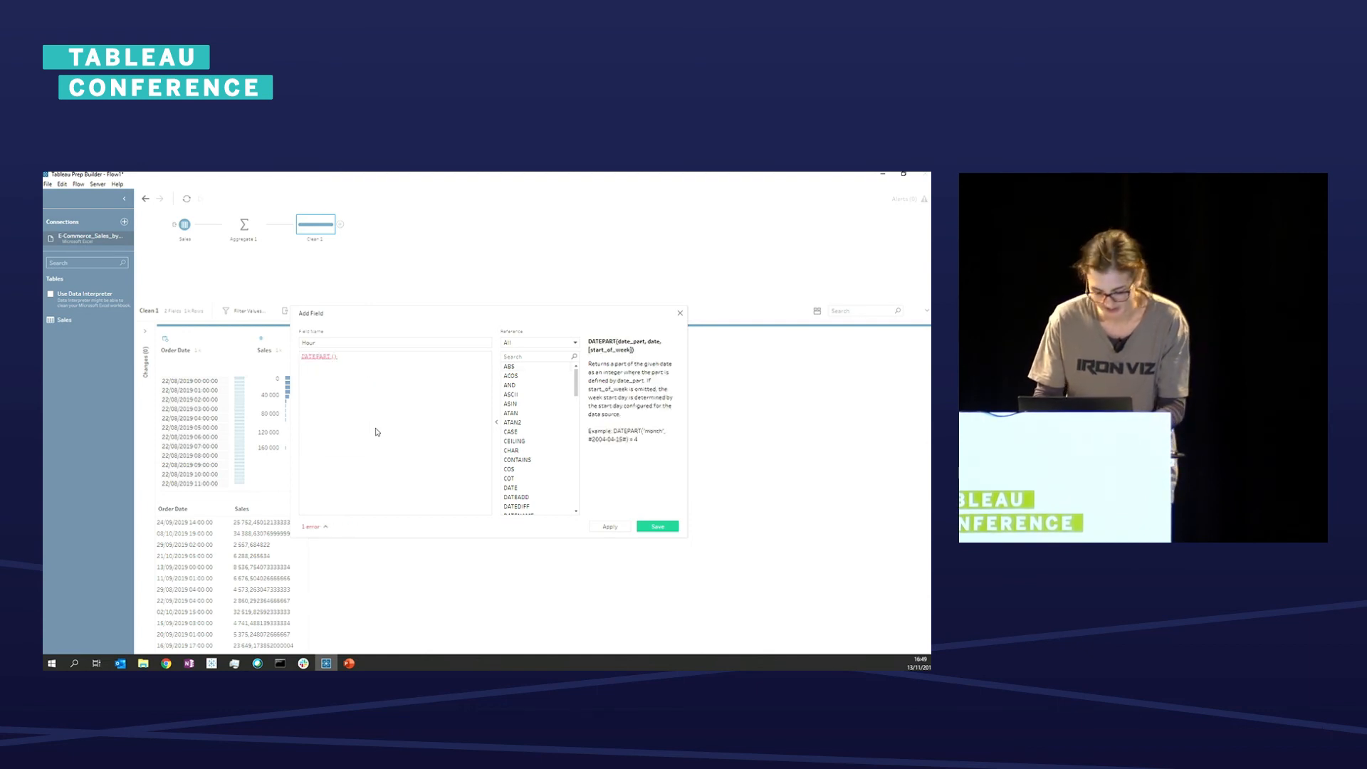
text('hour')
text(, [Or)
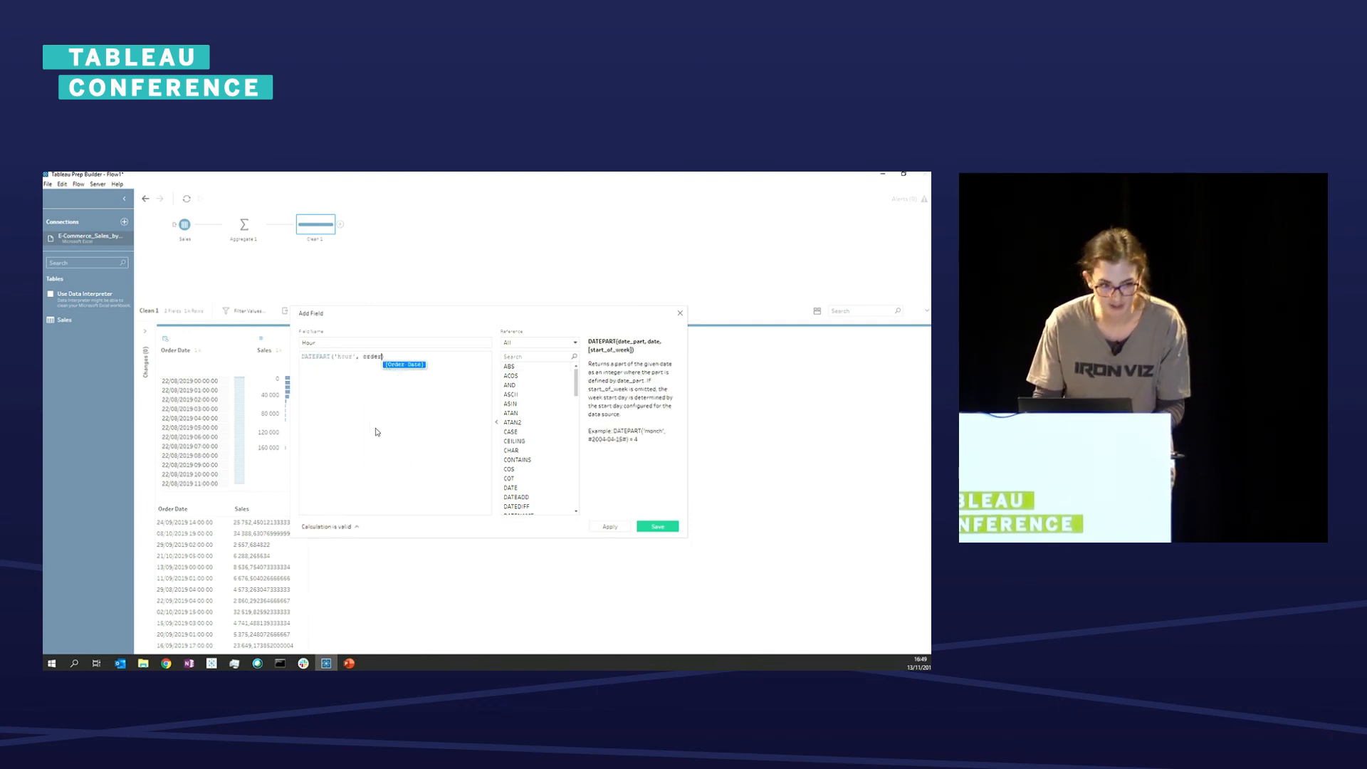
key(Return)
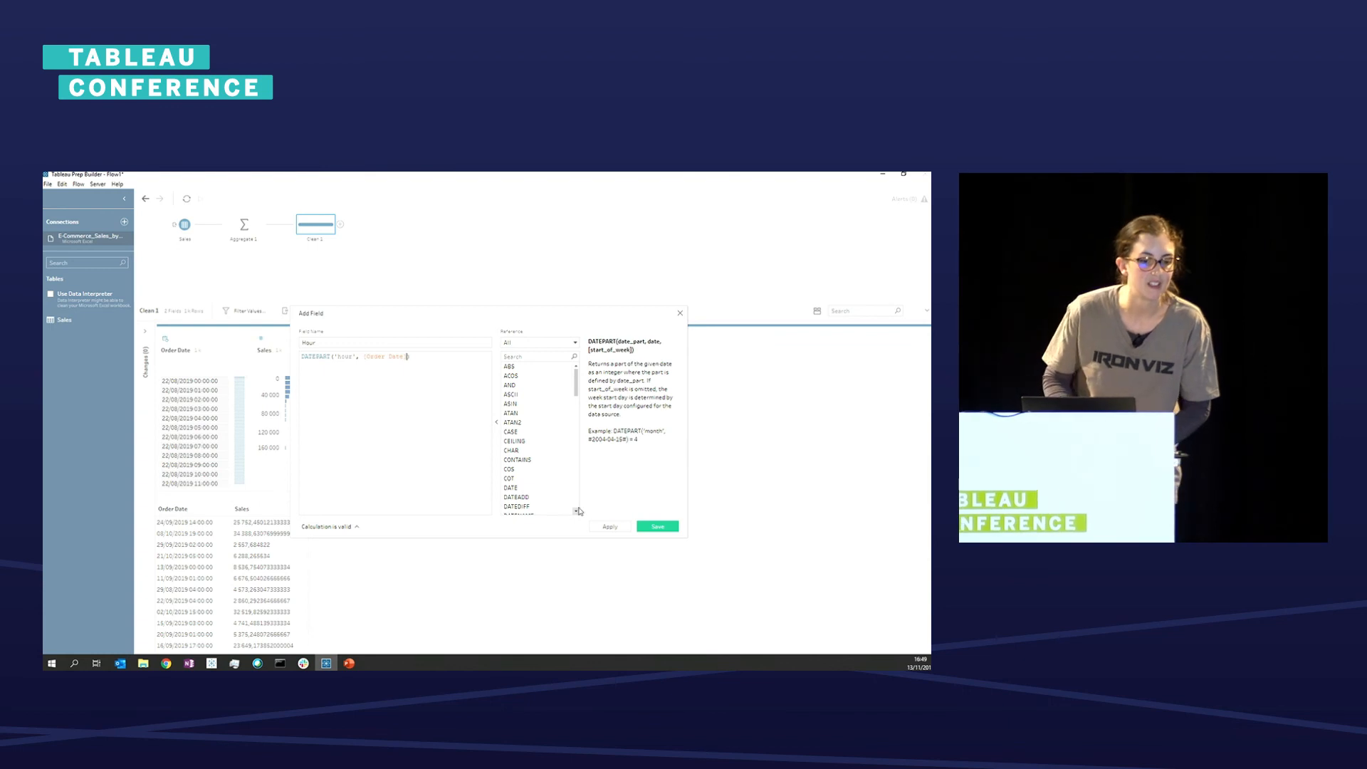
click(657, 526)
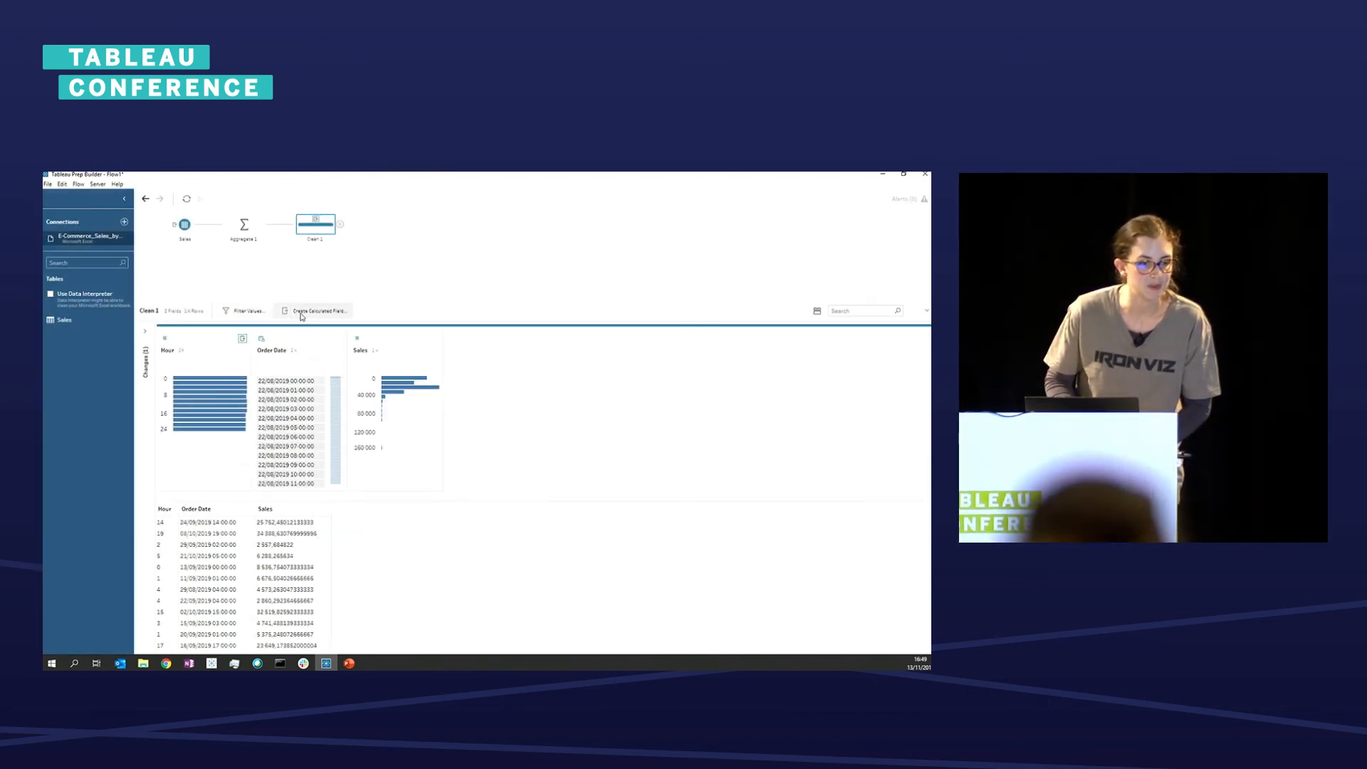
- Start another calculated field in the Clean 1 step and name it Weekday
click(314, 310)
text(Weekday)
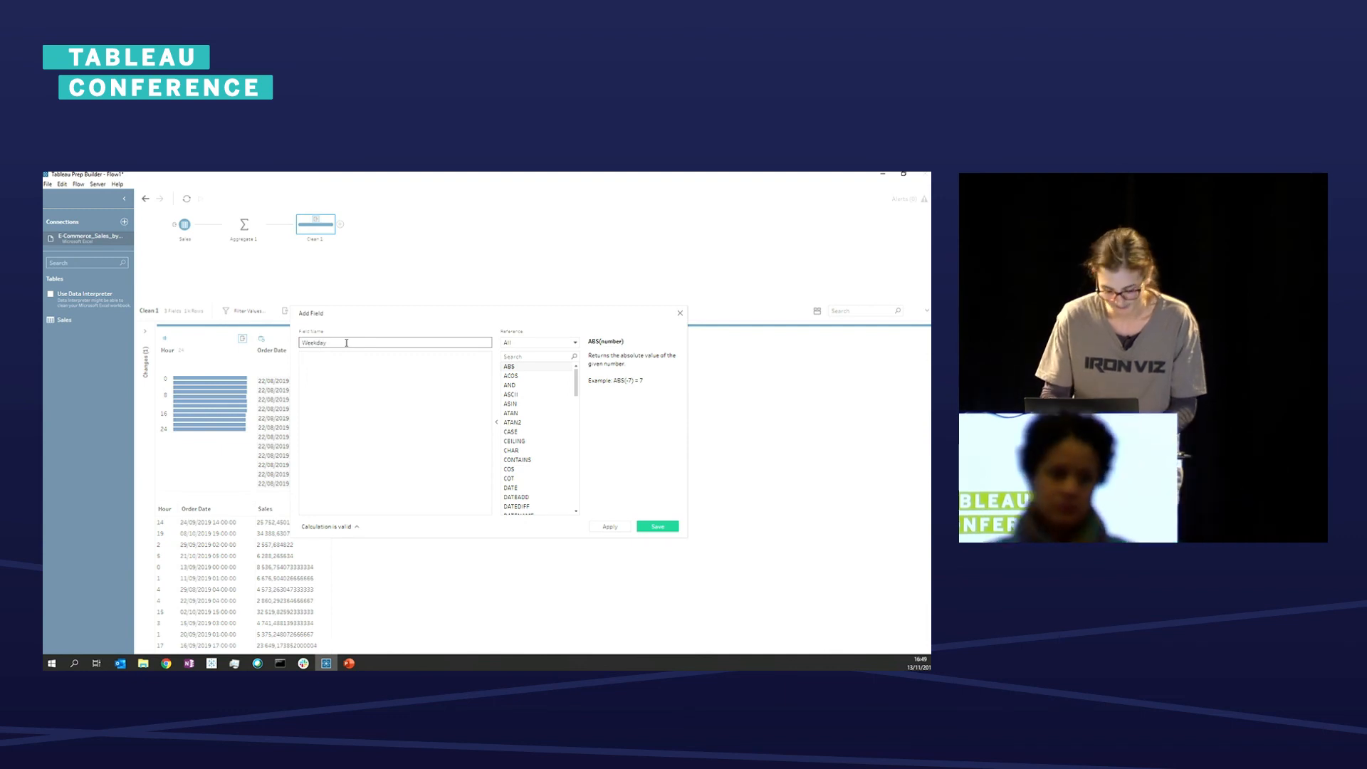
key(Tab)
text(d)
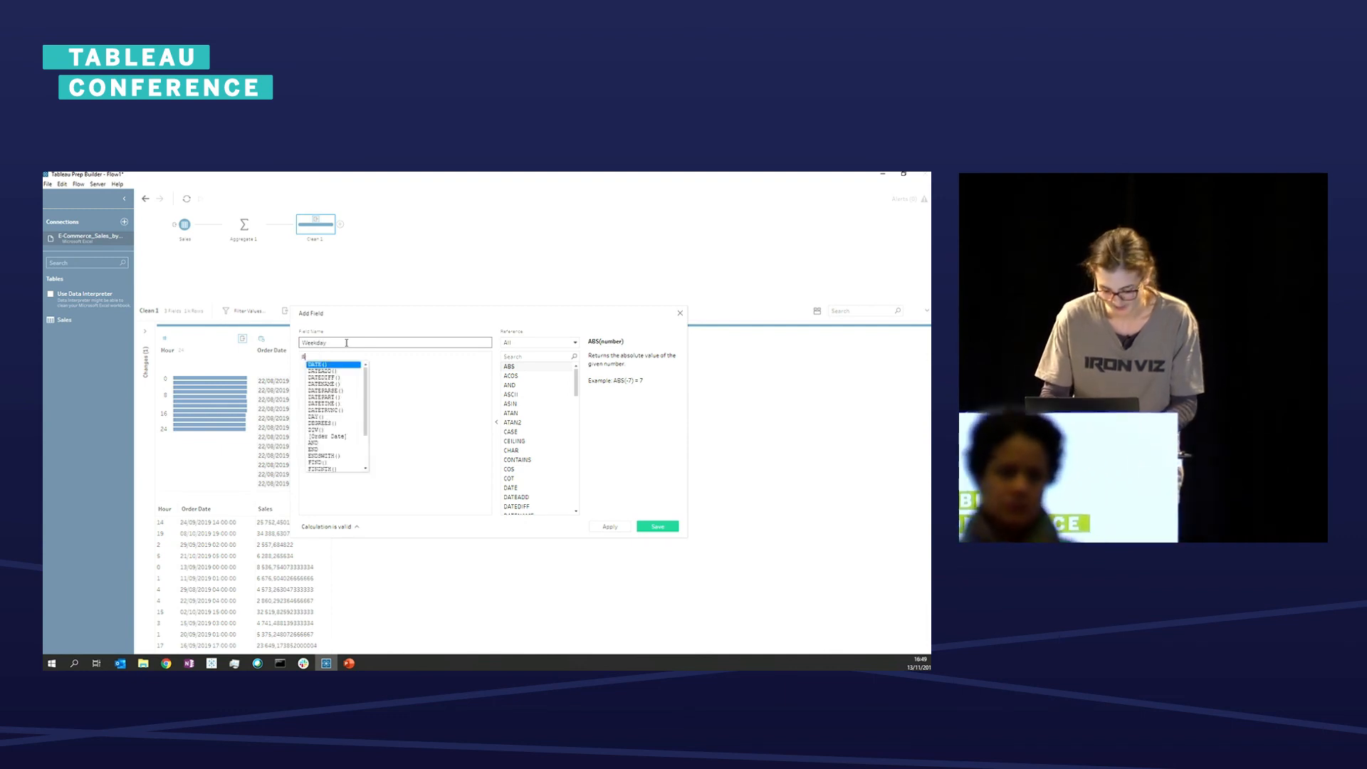
text(atepart)
key(Return)
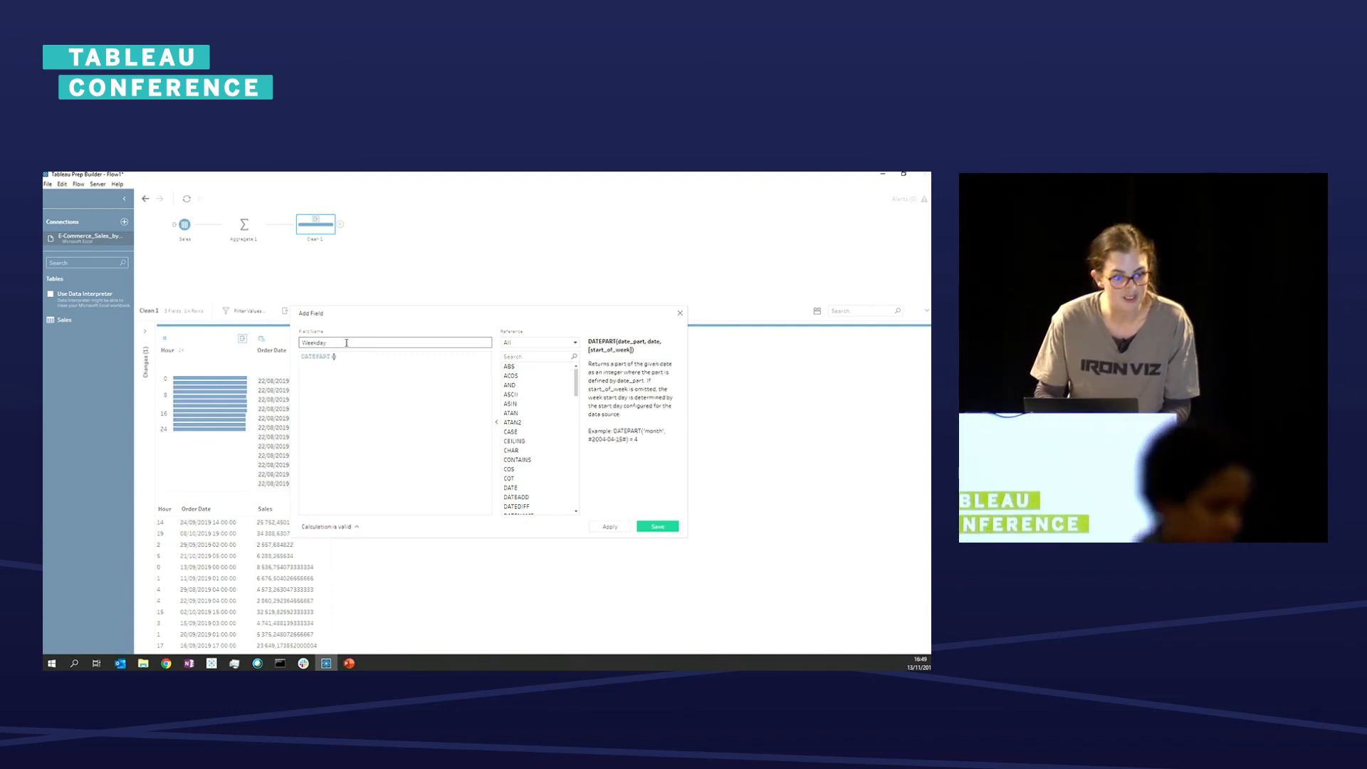
key(BackSpace)
key(BackSpace)
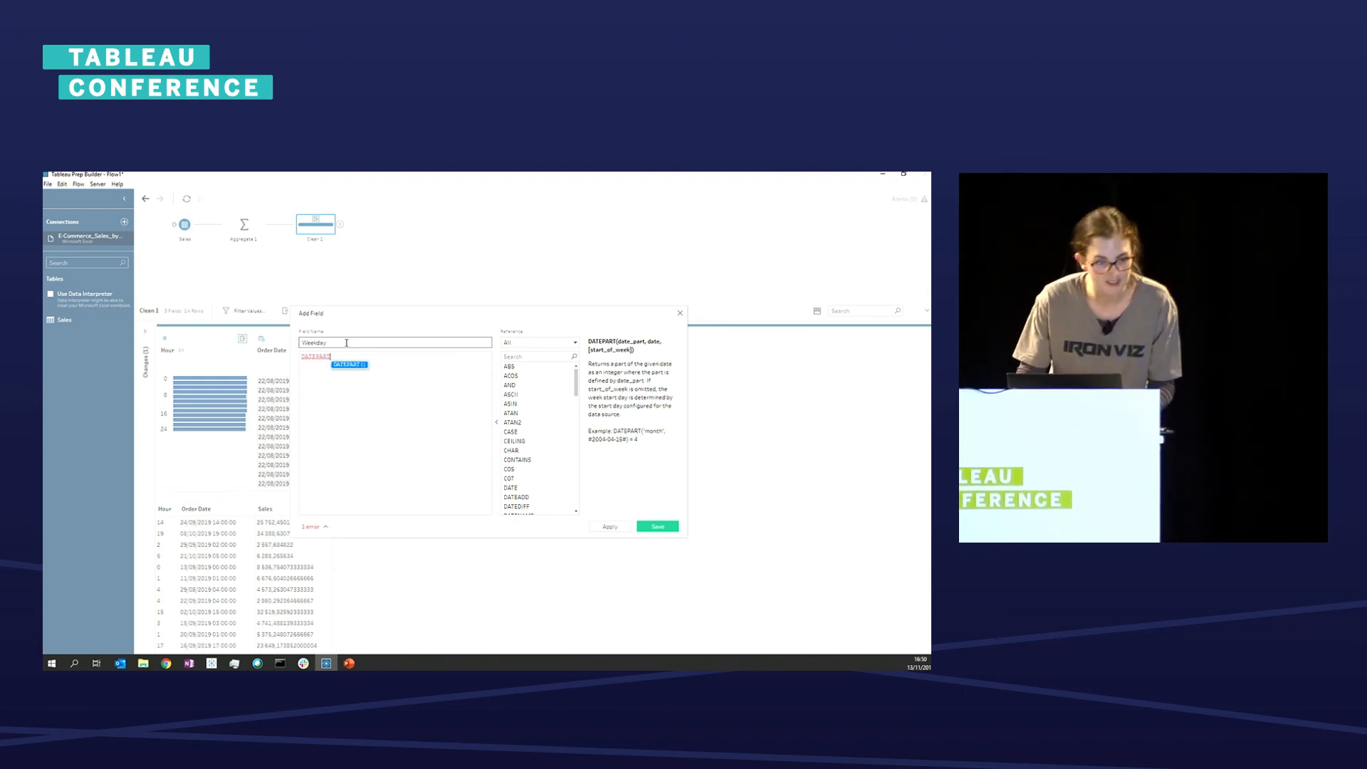
key(BackSpace)
key(BackSpace)
key(BackSpace)
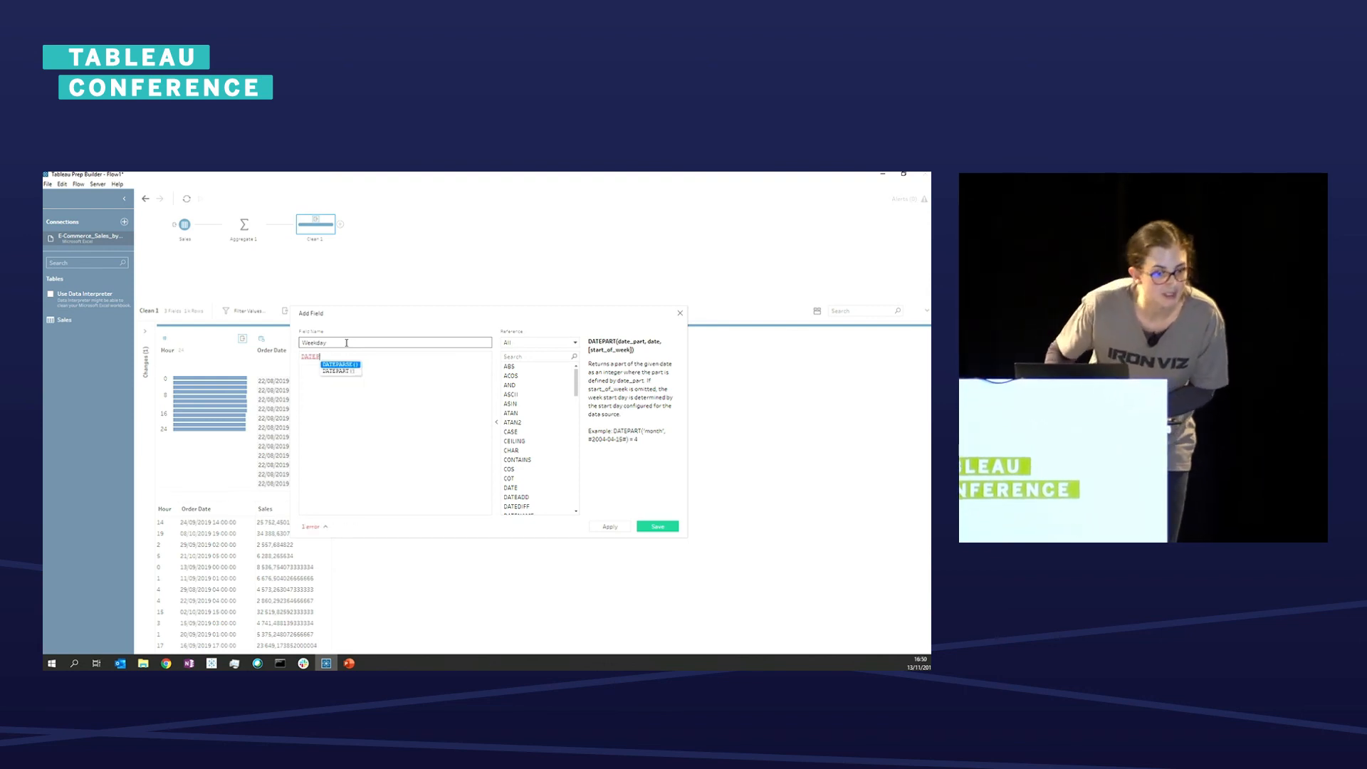
key(BackSpace)
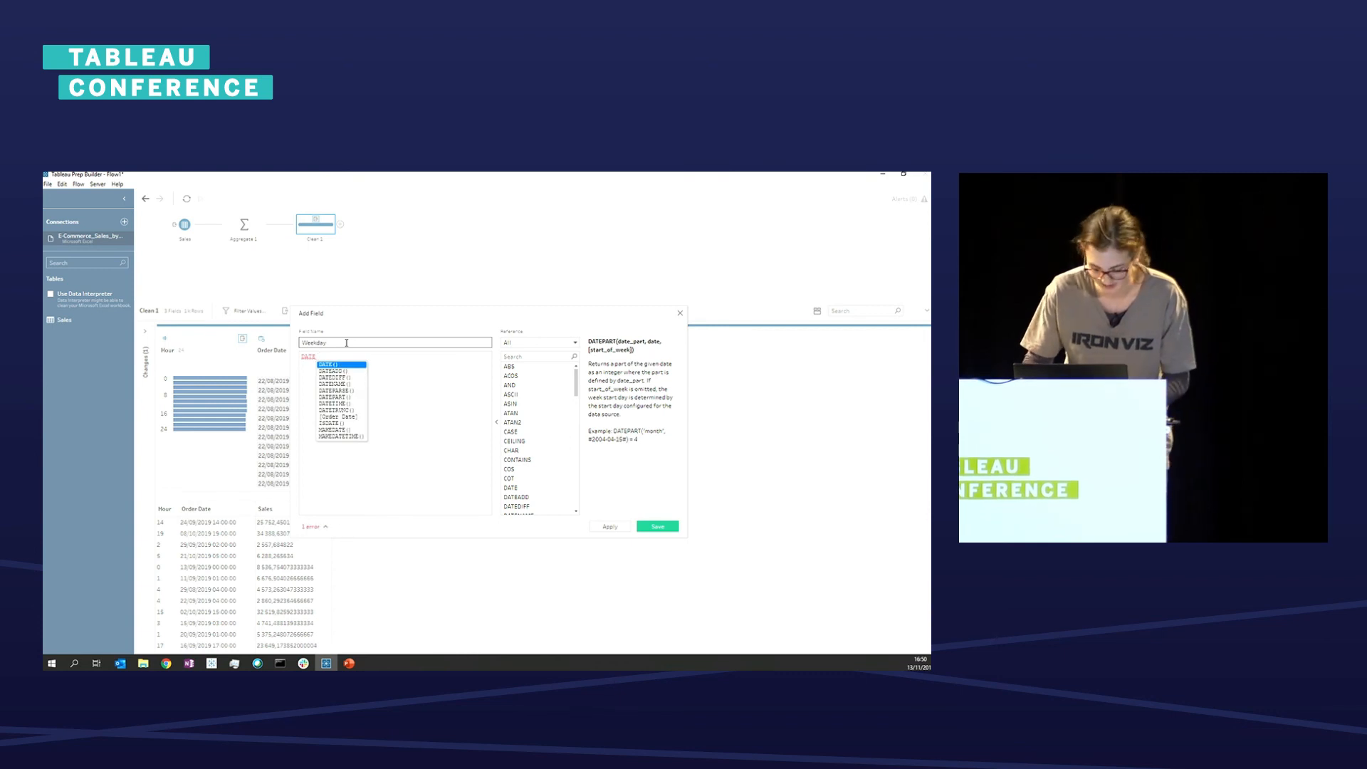
text(par)
key(BackSpace)
key(BackSpace)
key(BackSpace)
key(BackSpace)
key(BackSpace)
key(BackSpace)
key(BackSpace)
key(BackSpace)
key(BackSpace)
key(BackSpace)
key(BackSpace)
key(BackSpace)
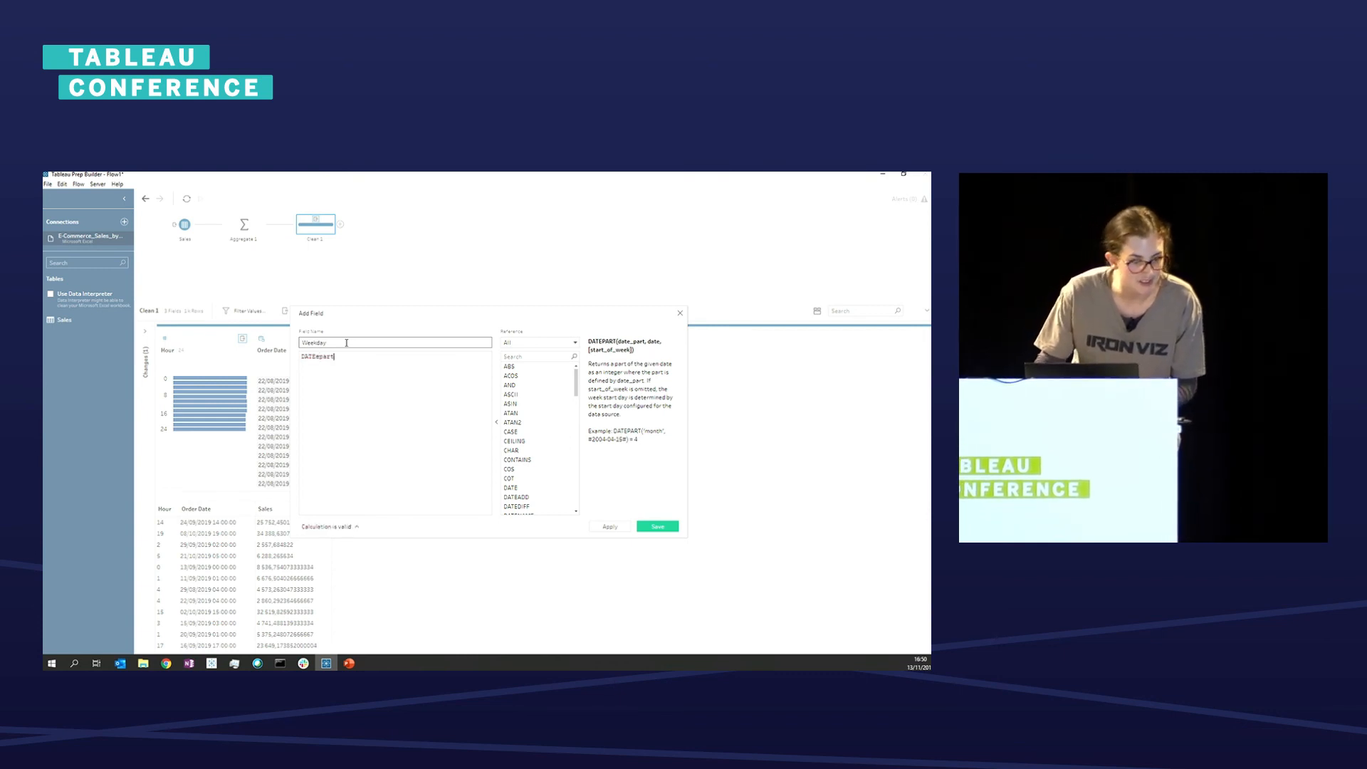
- Define the Weekday field as DATEPART('weekday', [Order Date]) and save it
text(date)
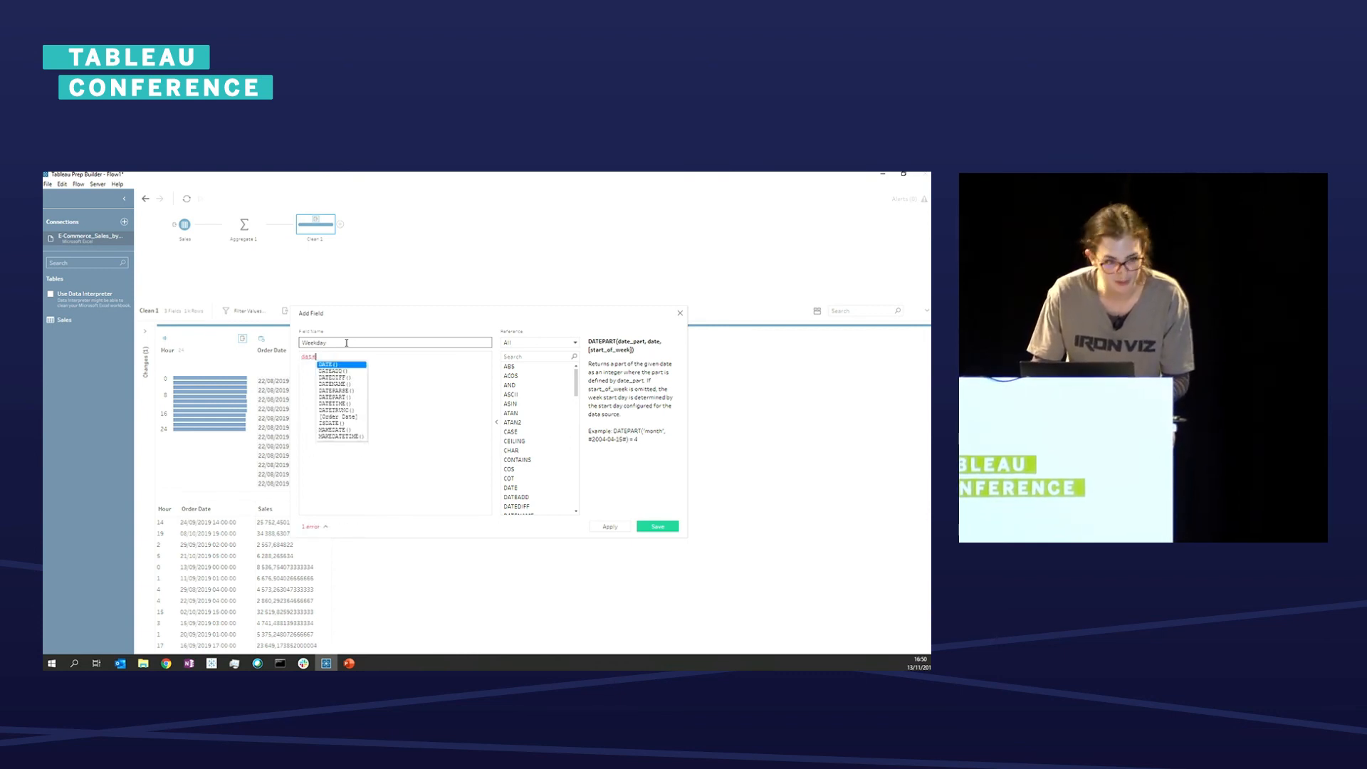
text(part)
key(Return)
text('w)
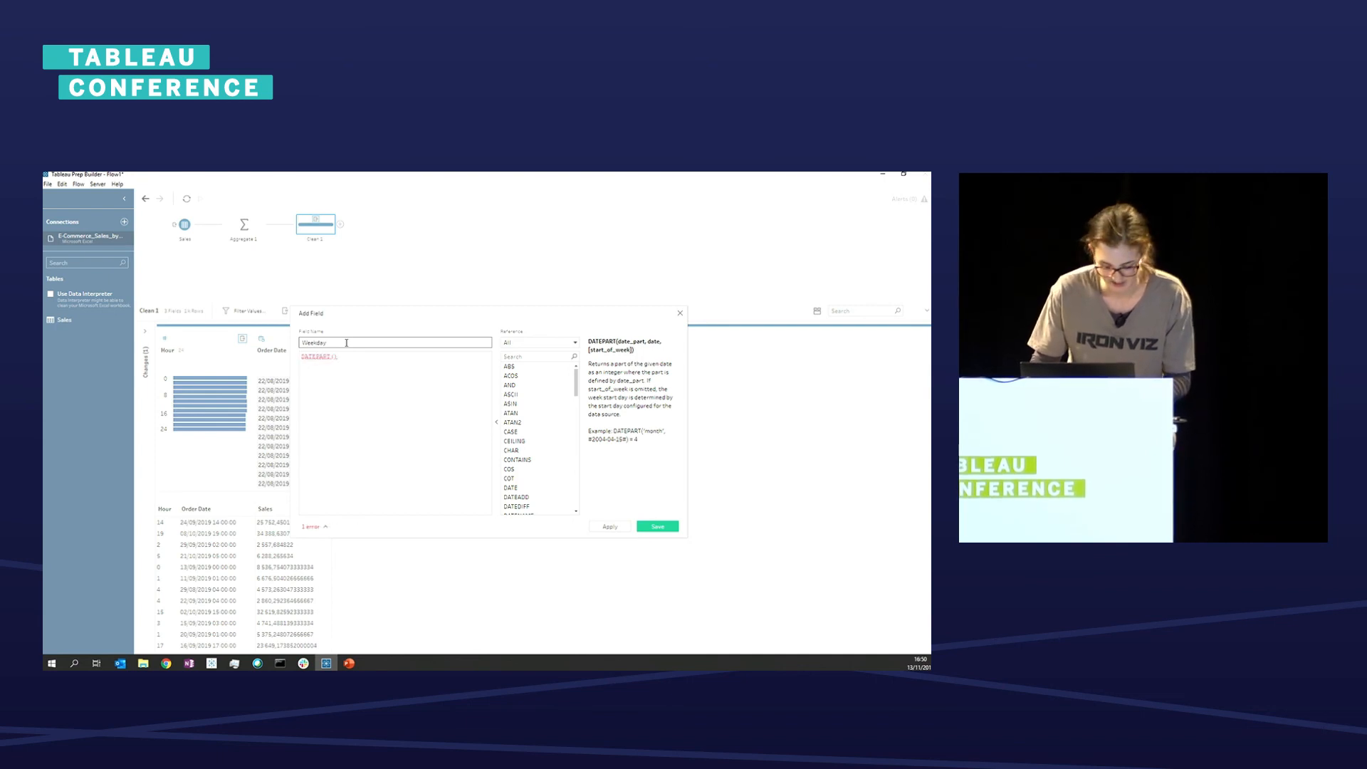
text(eekday', [Order Date])
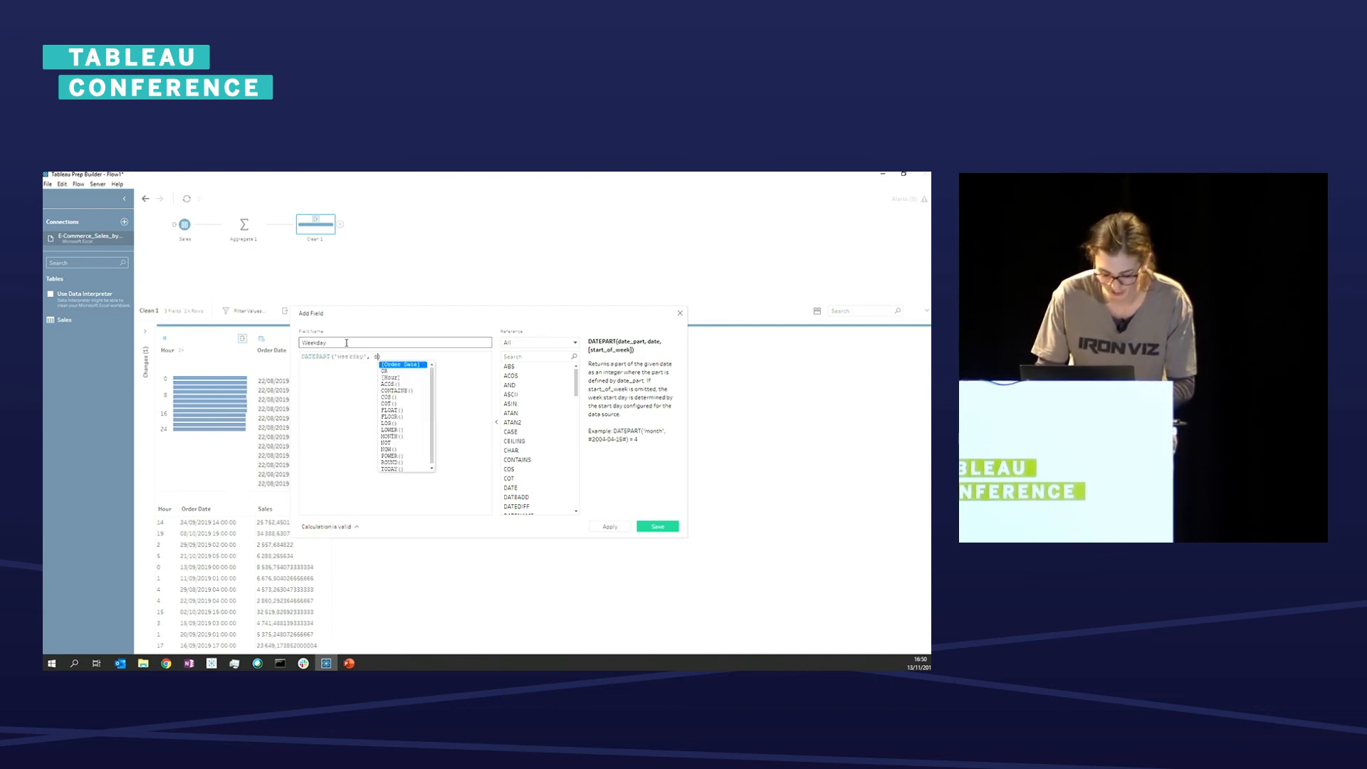
key(Return)
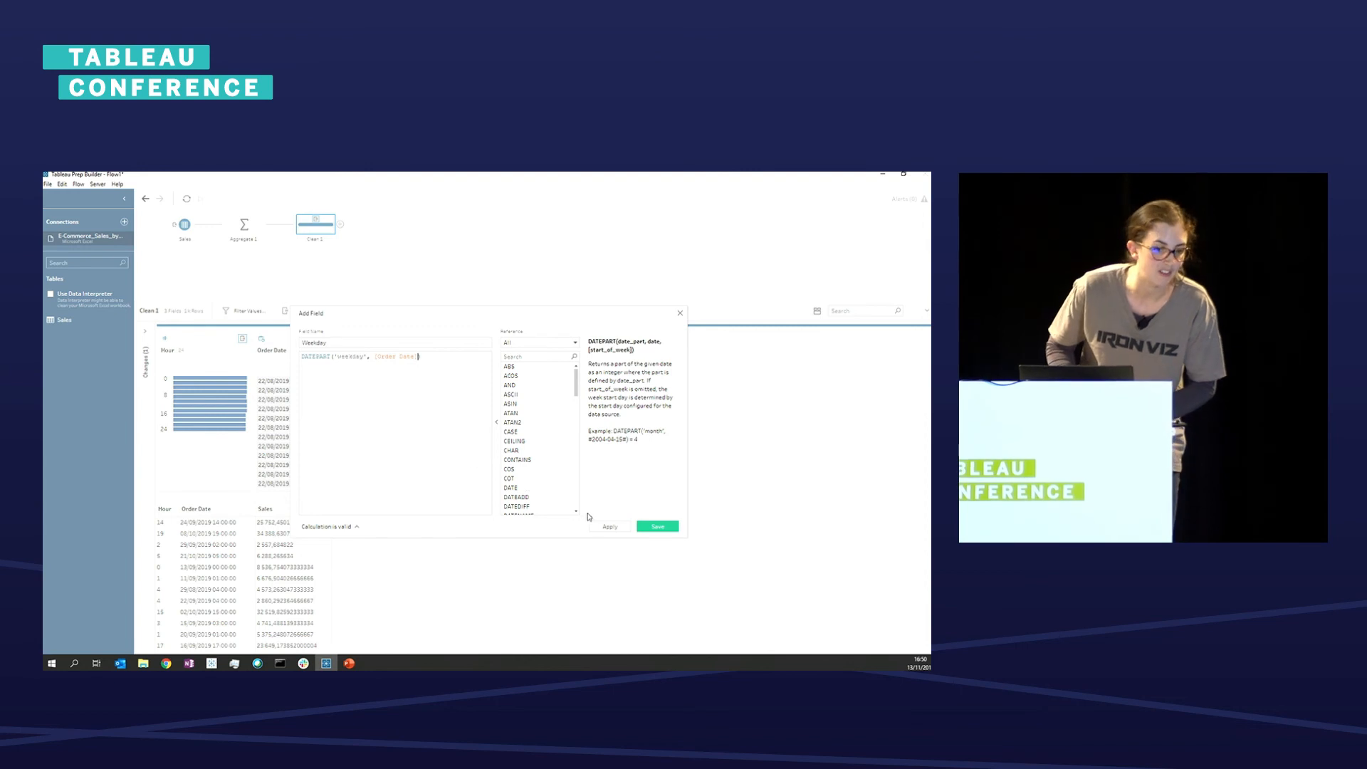
click(652, 526)
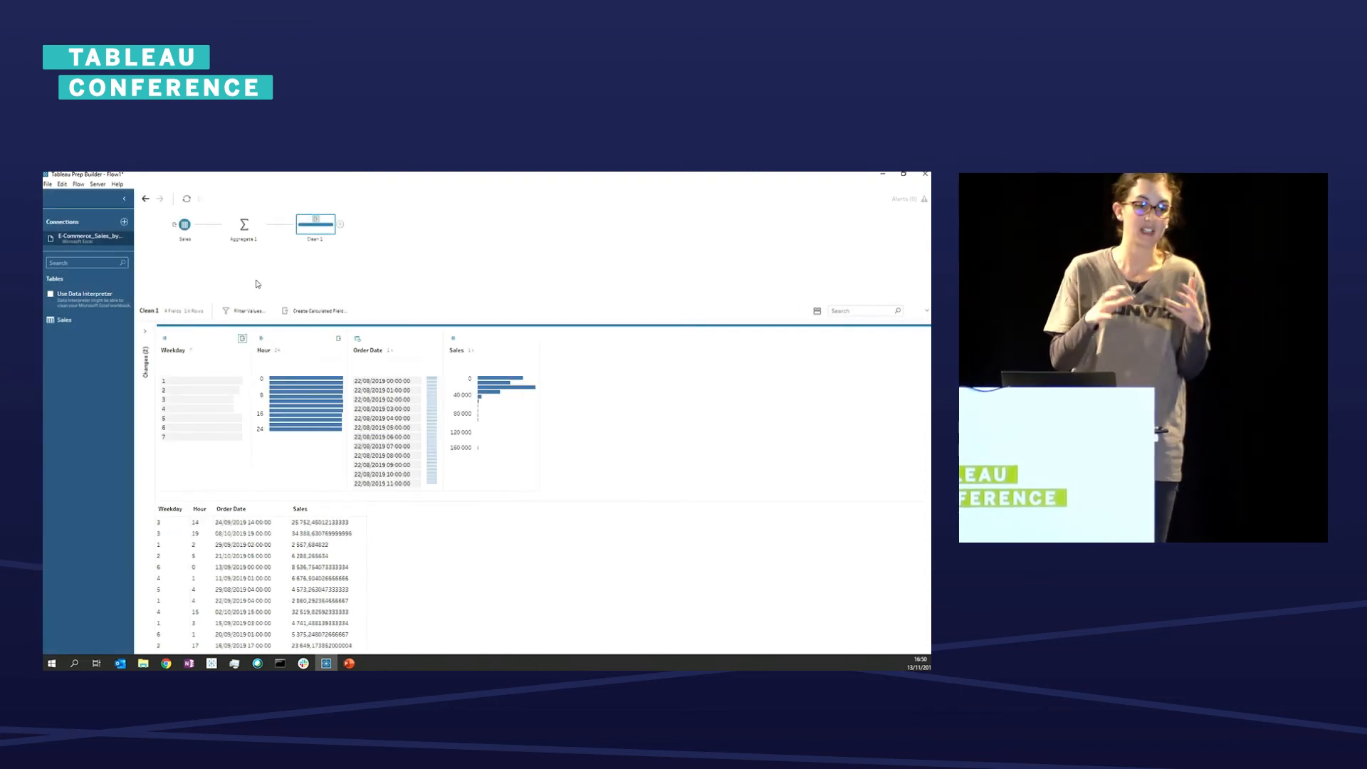
- Copy the Sales, Aggregate 1 and Clean 1 steps together and paste them as a second branch in the flow
click(185, 225)
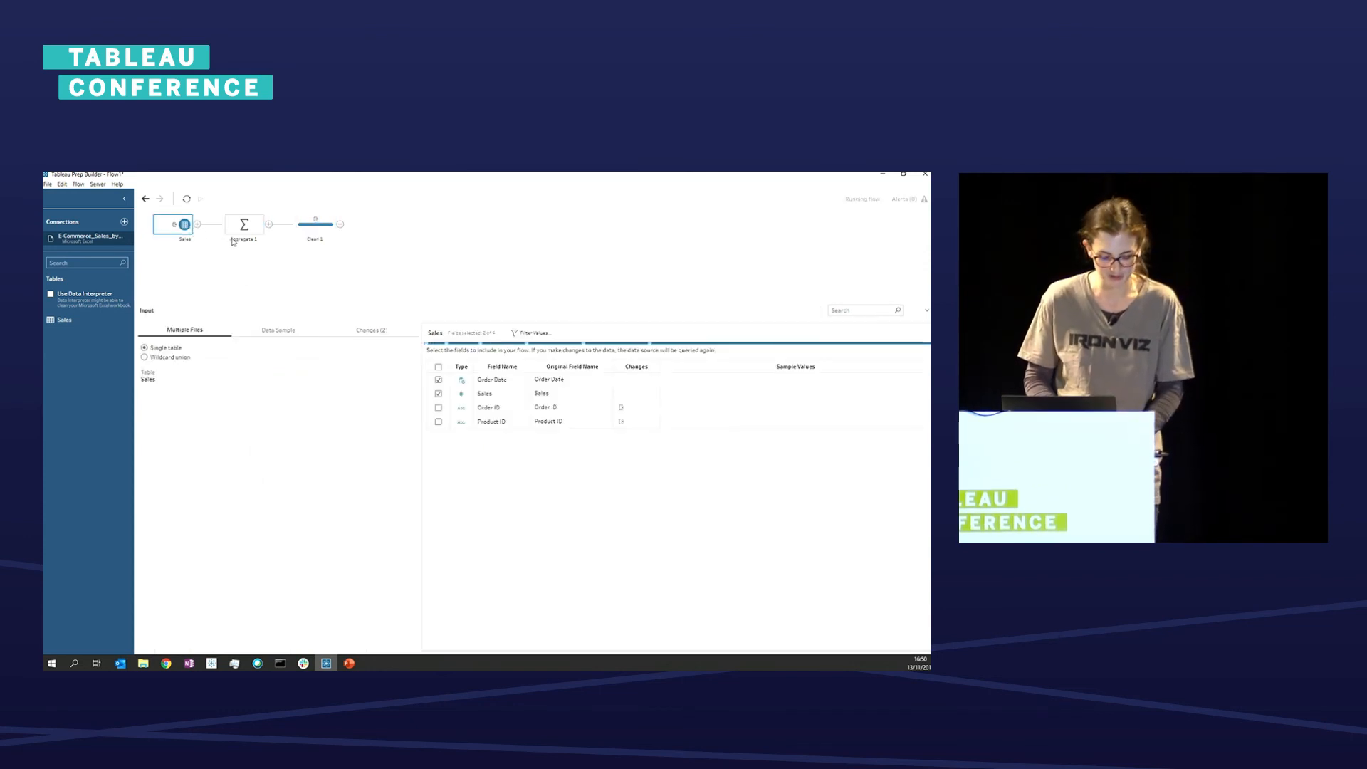
ctrl+click(247, 231)
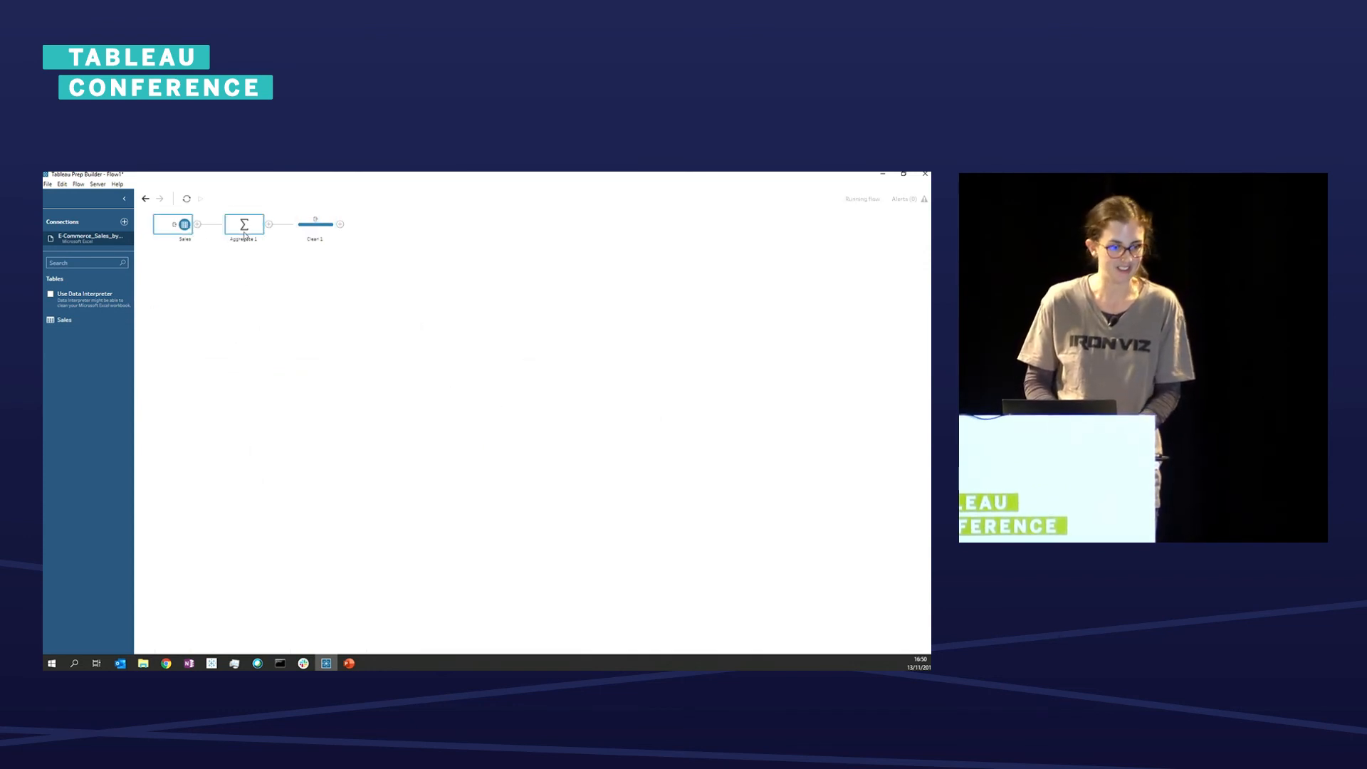
right_click(309, 233)
click(321, 254)
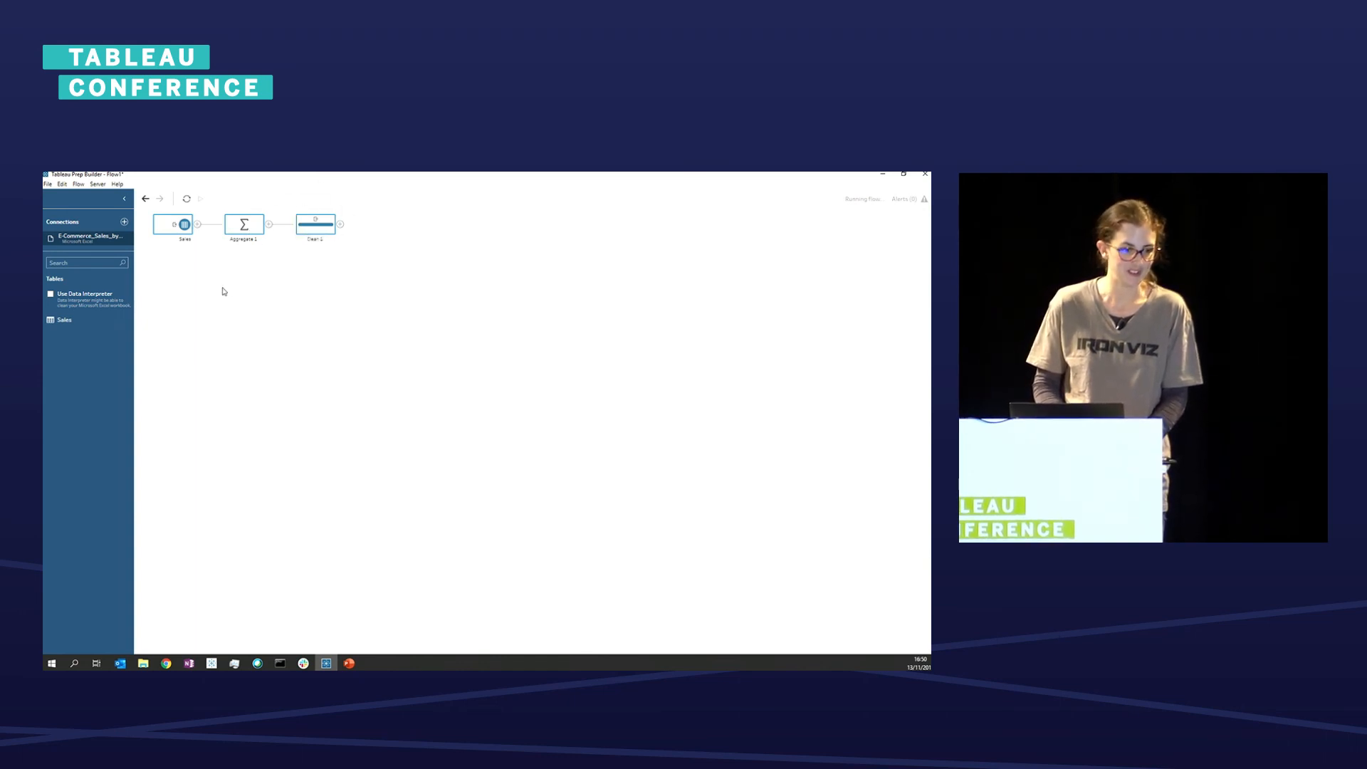
key(ctrl+v)
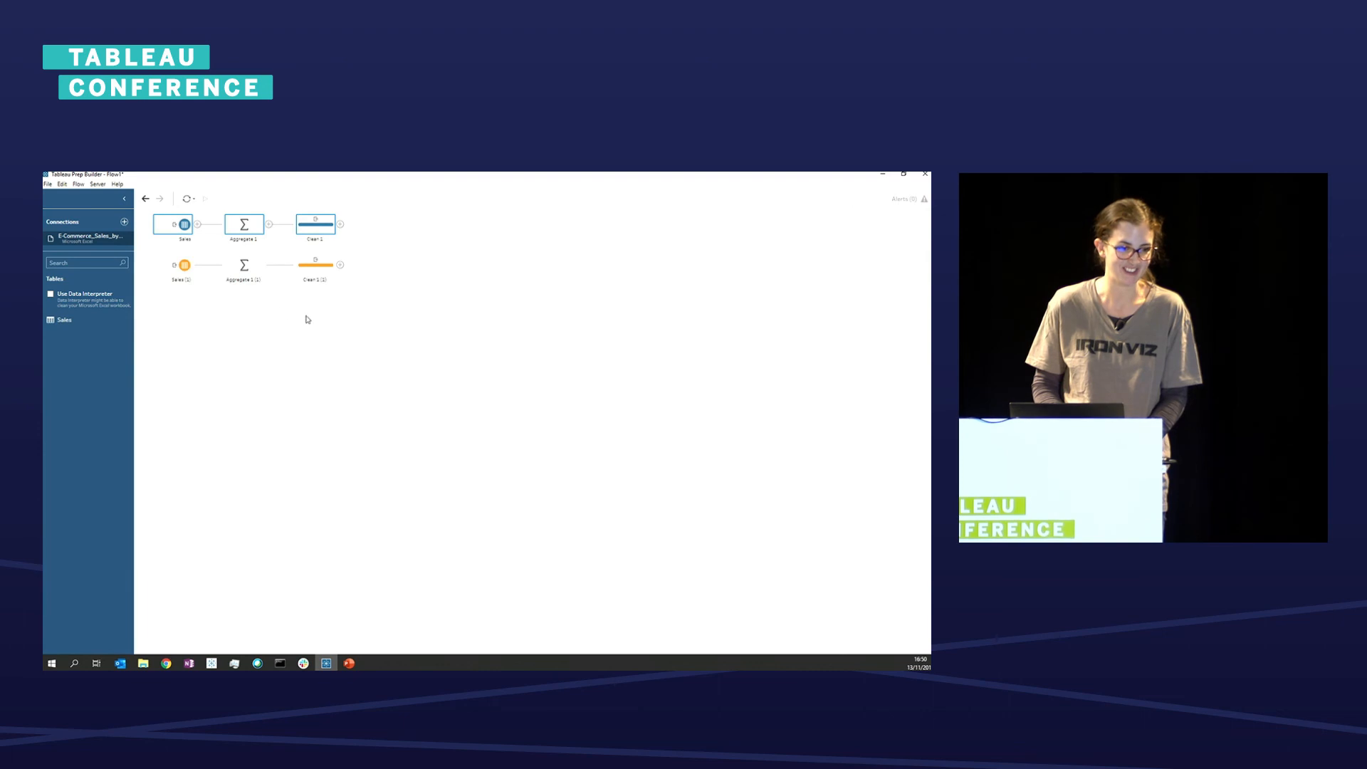
- Join the Clean 1 (1) branch to Clean 1 and add an Hour = Hour join clause
drag(319, 277, 349, 228)
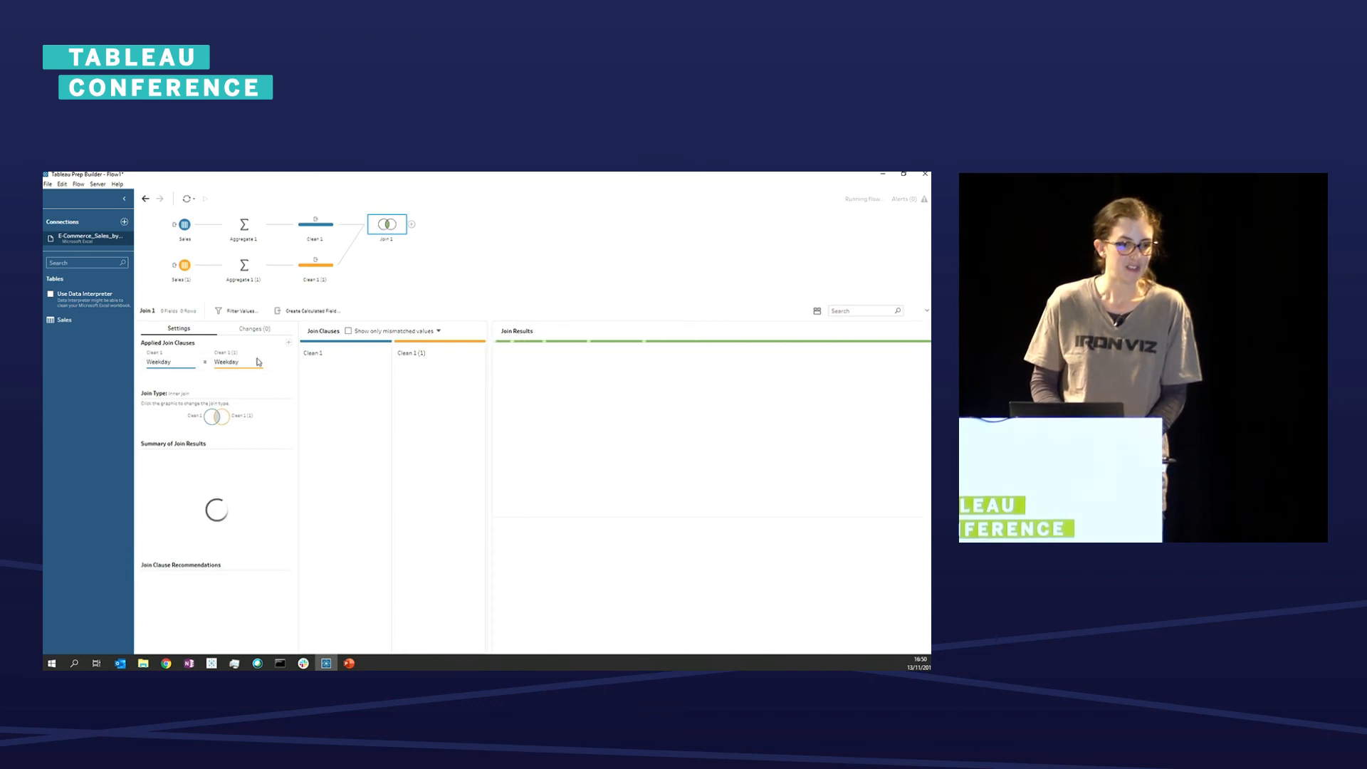
click(289, 343)
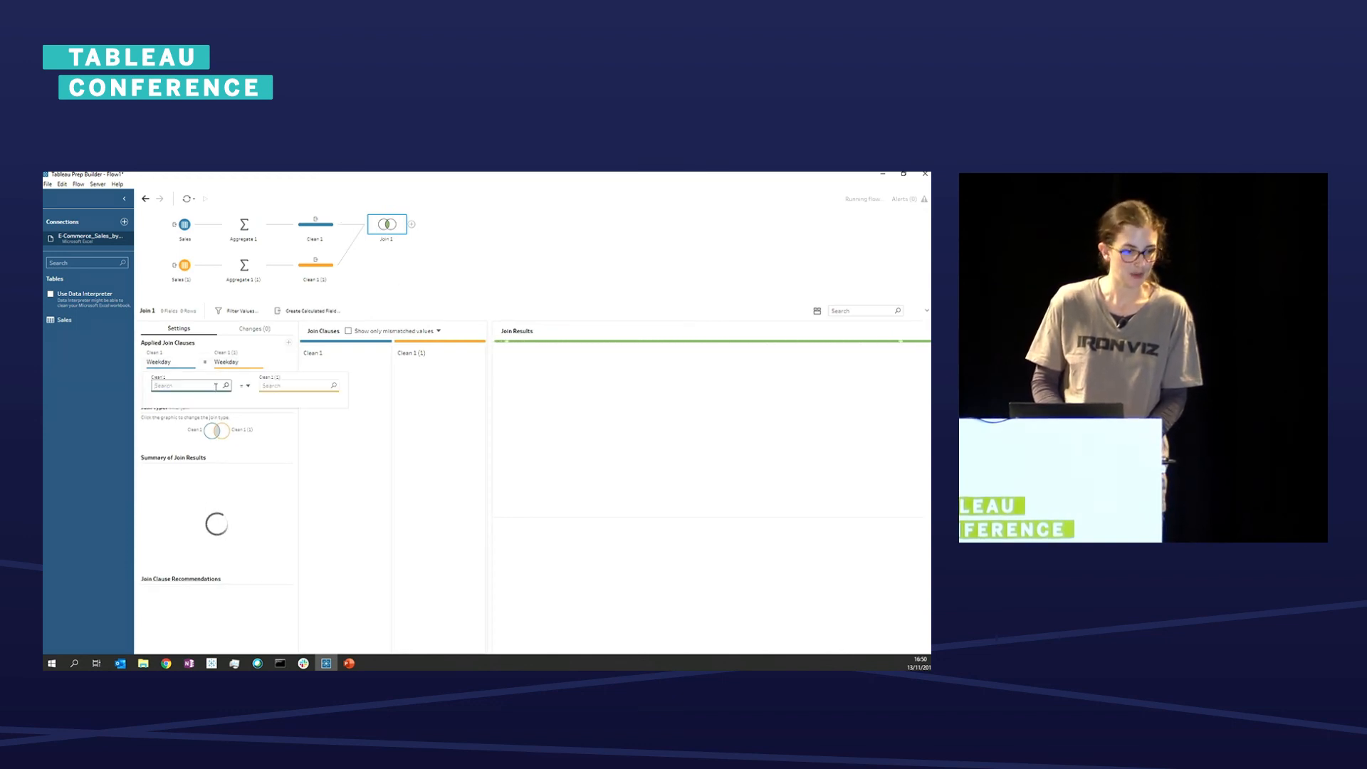
text(hour)
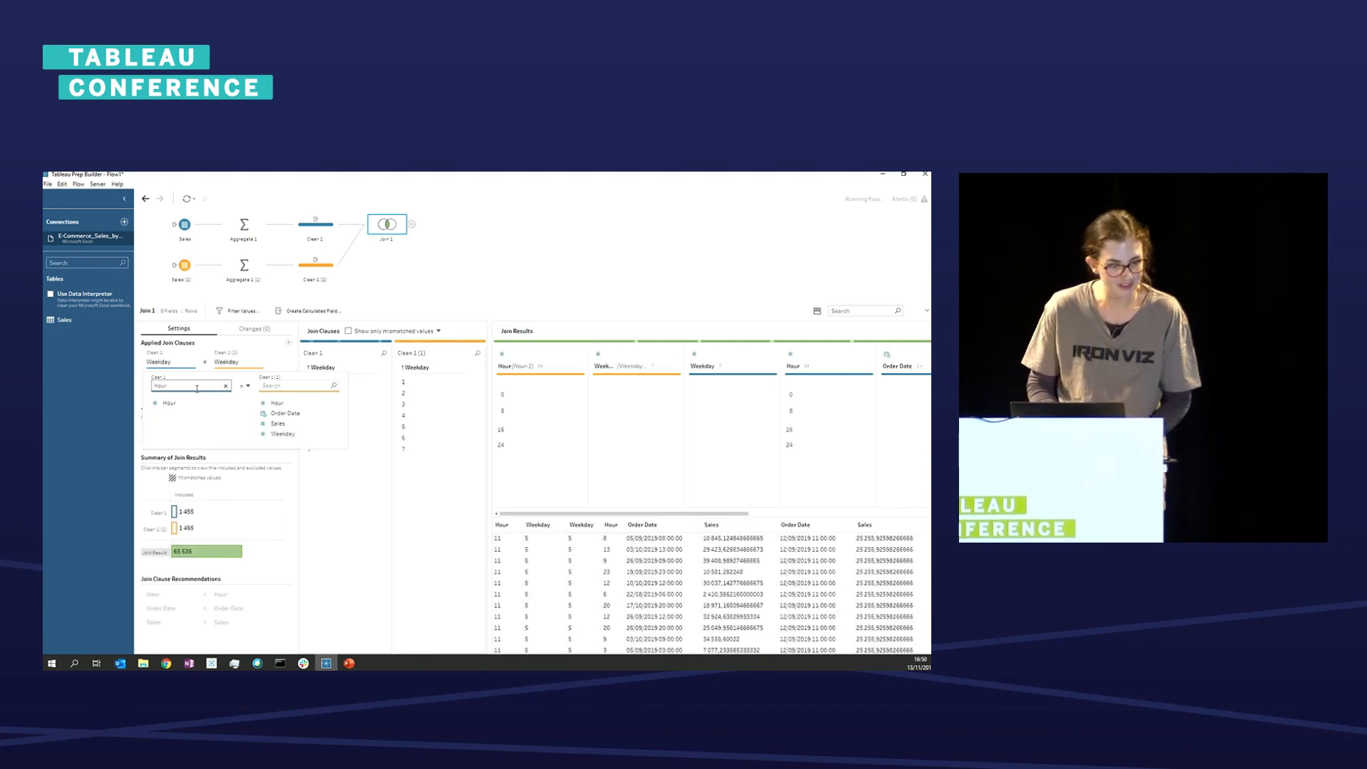
click(277, 404)
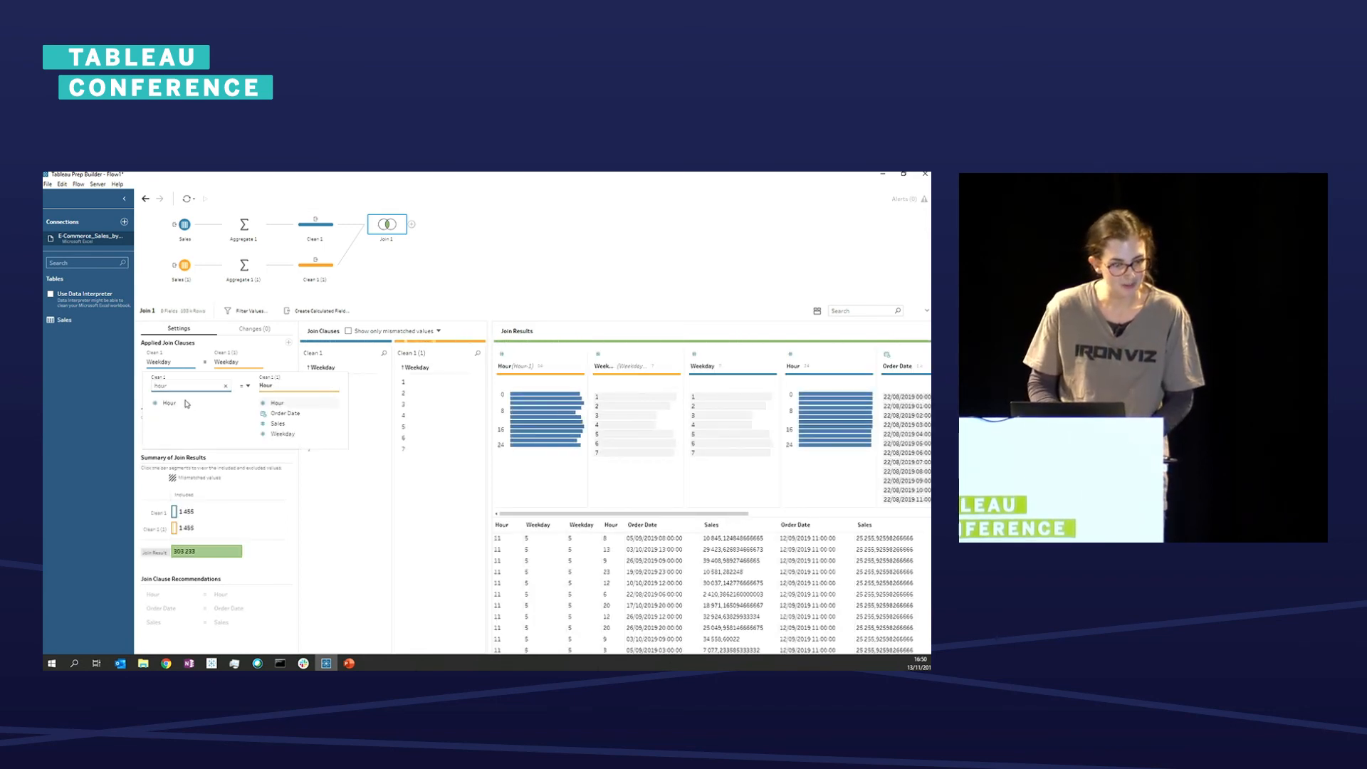
- Add an Order Date >= Order Date join clause and change the join type to left join
click(289, 343)
click(206, 429)
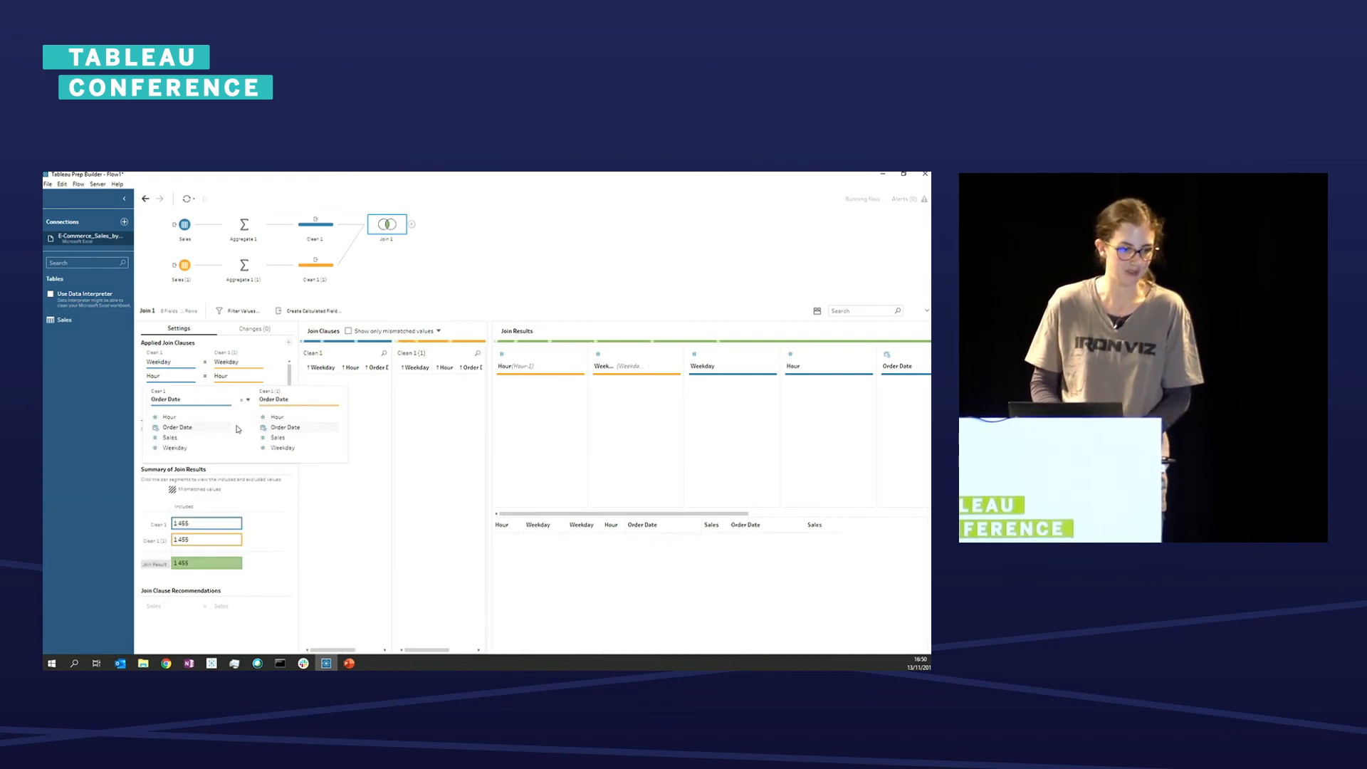
click(248, 400)
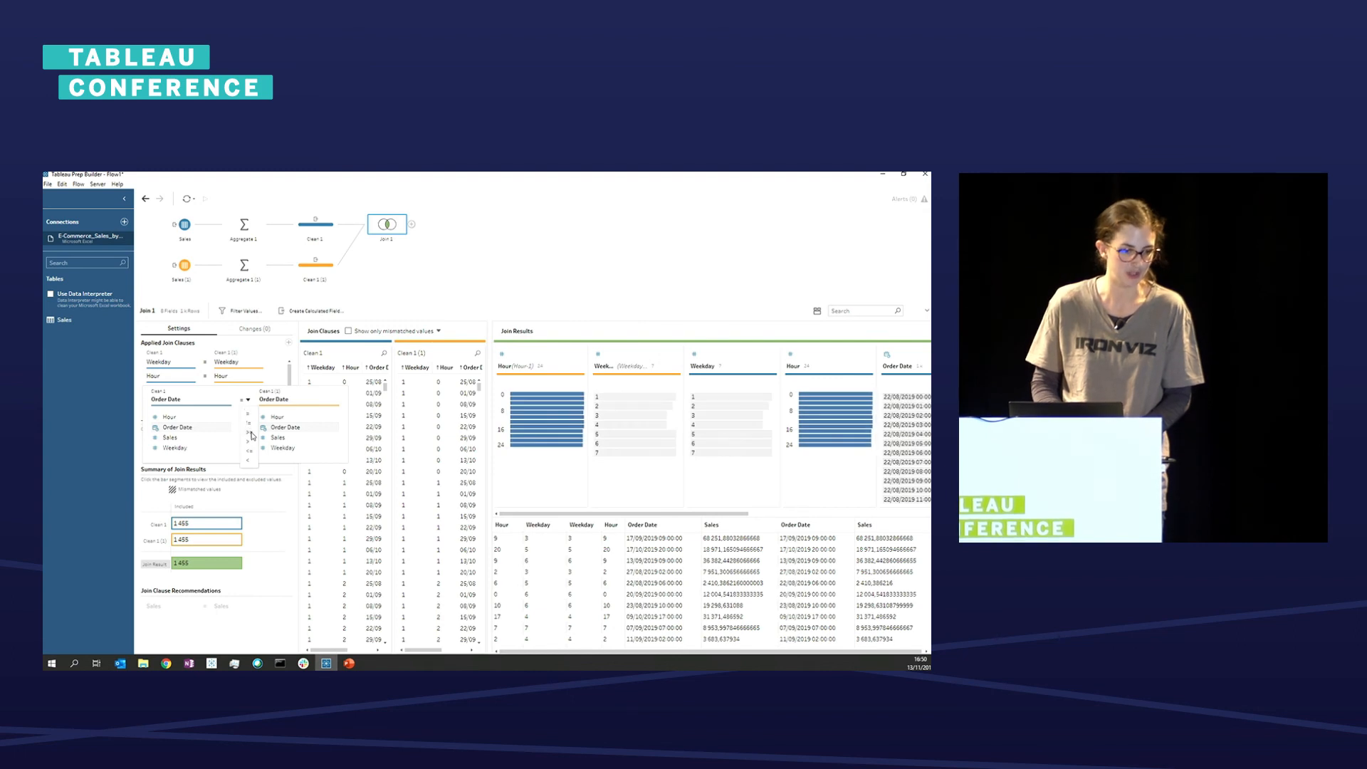
click(251, 432)
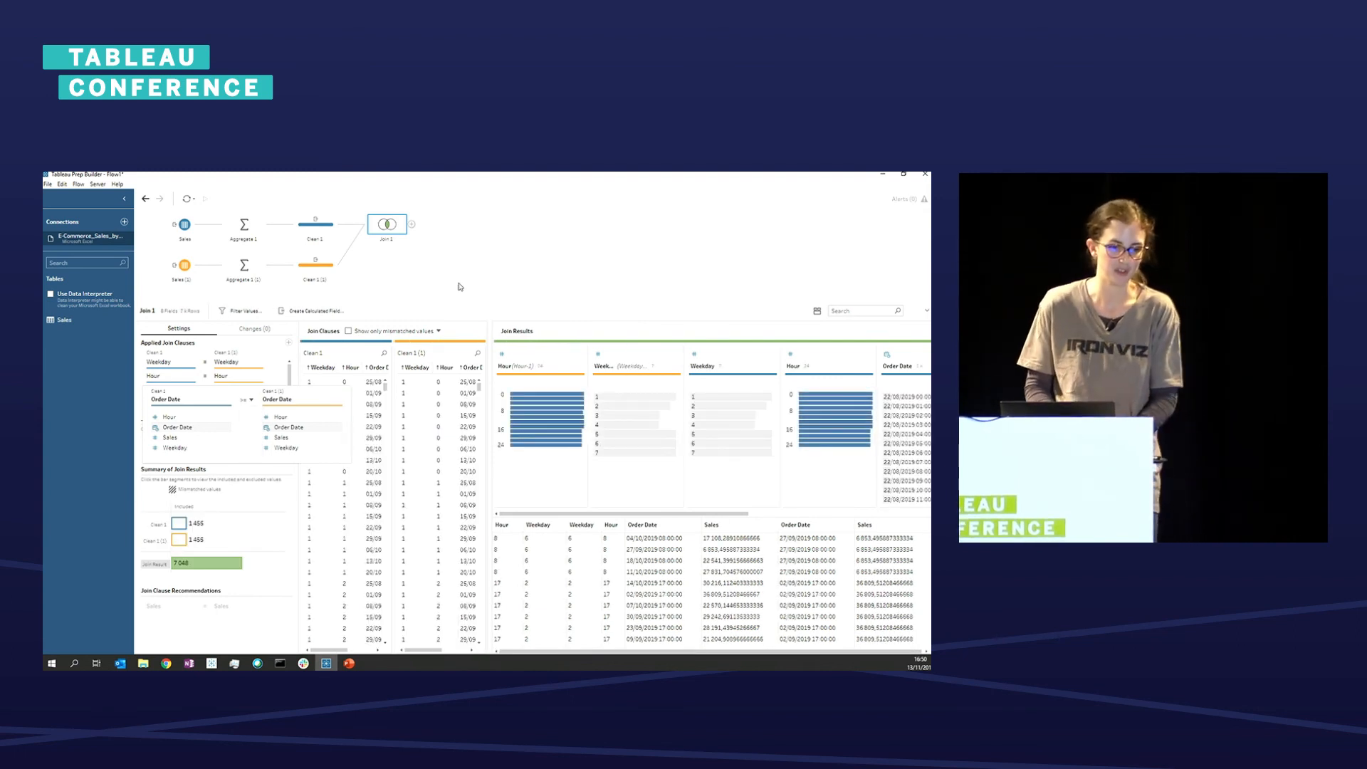
click(378, 307)
click(208, 444)
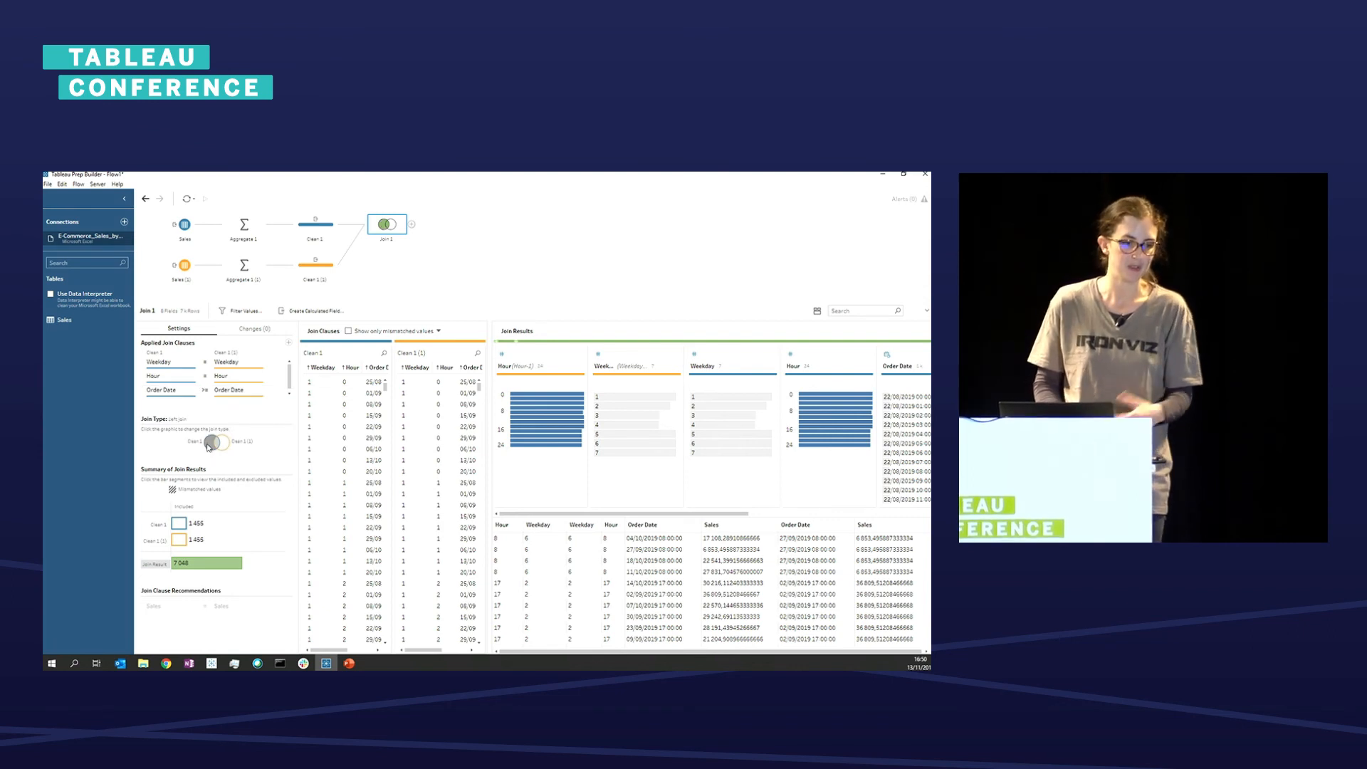
- Add a clean step after the join and remove the duplicate Hour-1 and Weekday-1 fields
click(413, 225)
click(436, 237)
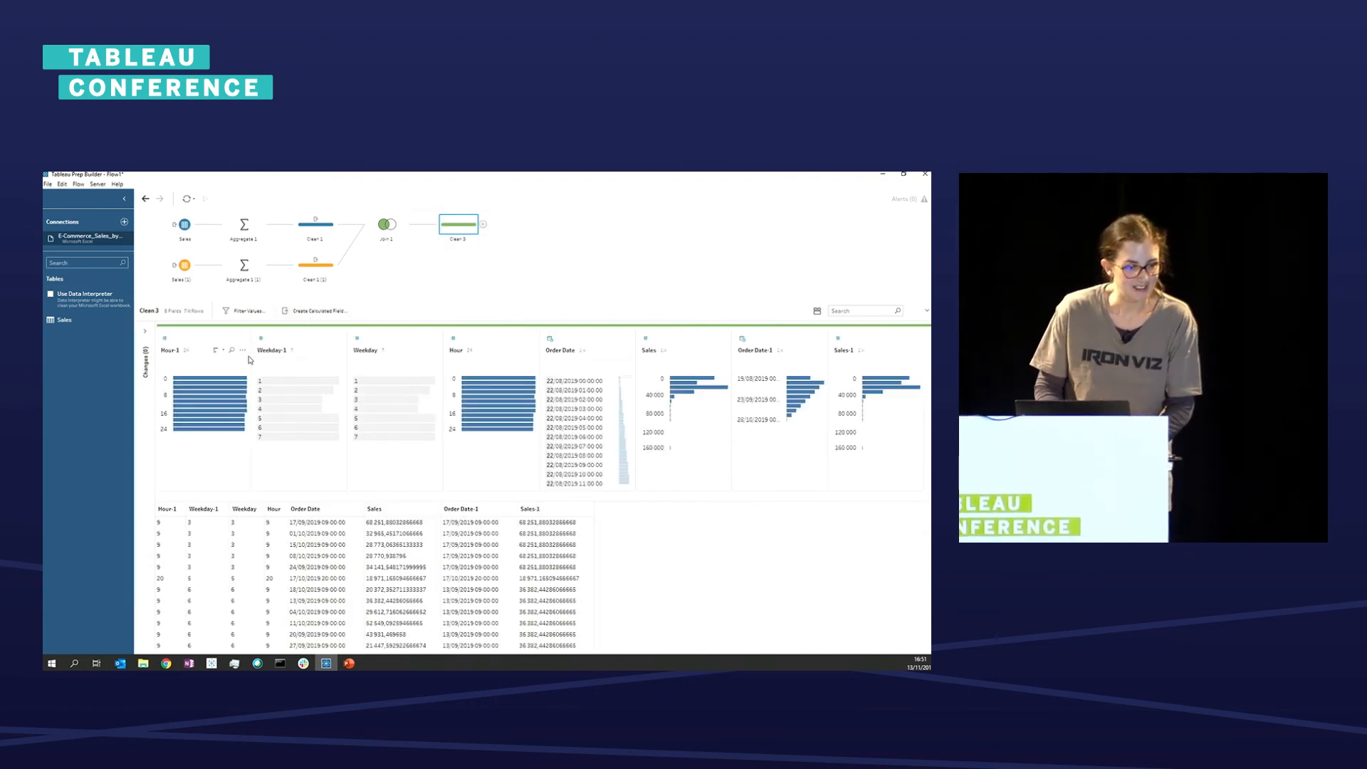
click(243, 350)
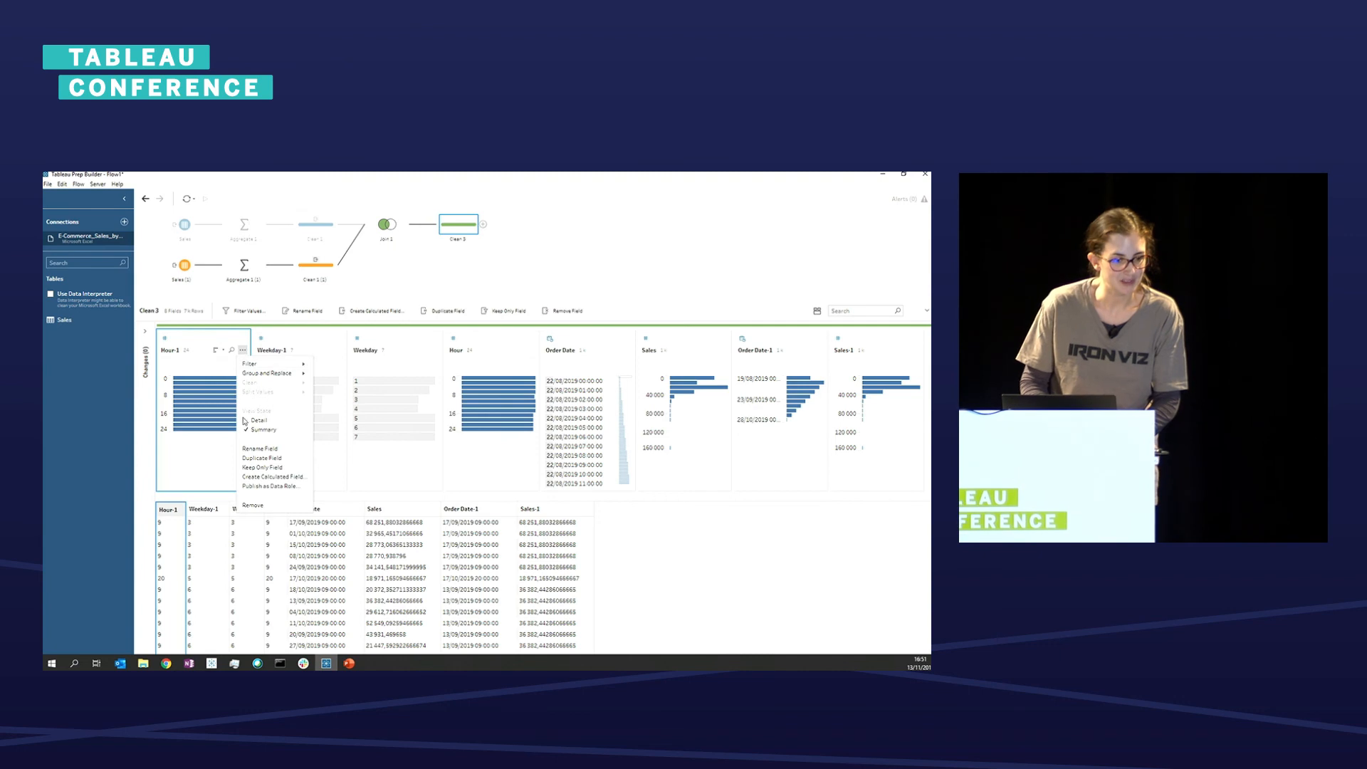
click(252, 505)
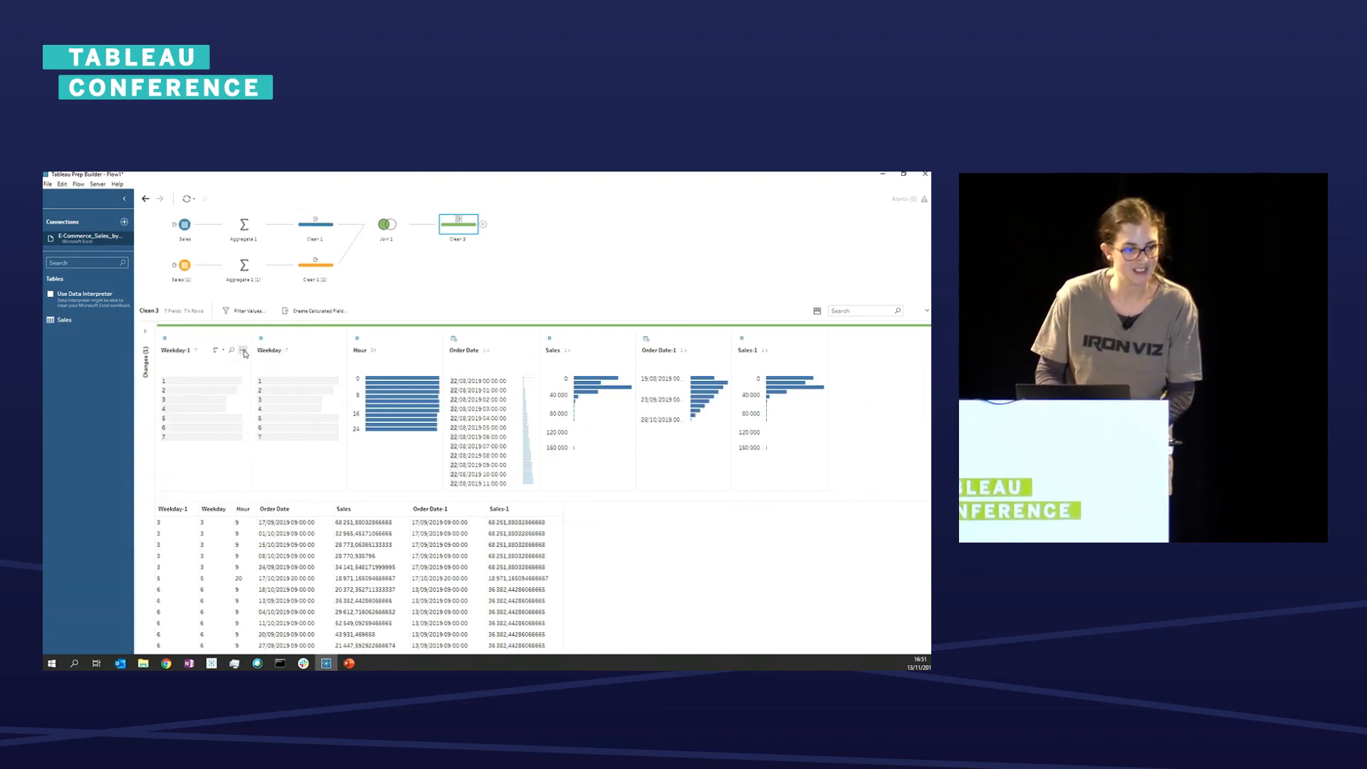
click(243, 350)
click(262, 507)
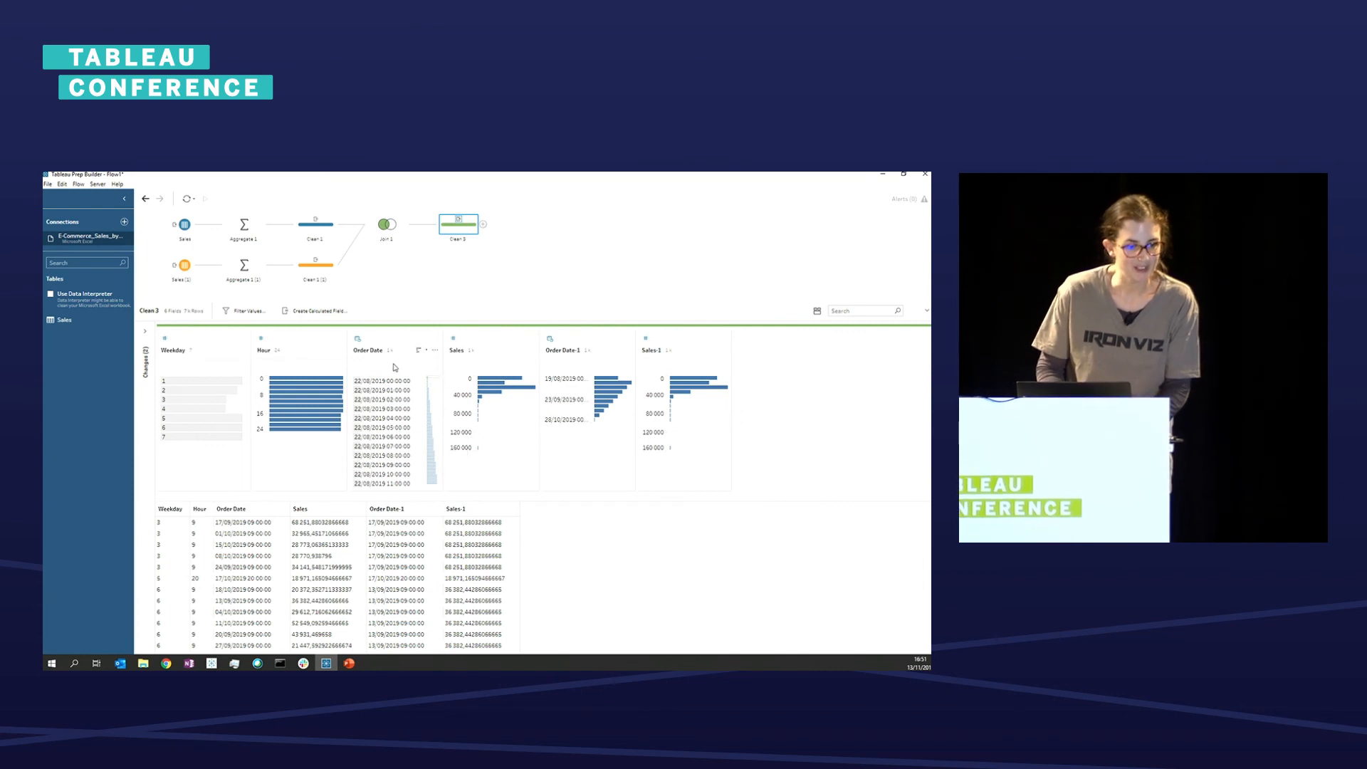
- Rename the Sales field to Intraday Sales in the clean step after the join
scroll(406, 411, down, 5)
scroll(405, 411, up, 5)
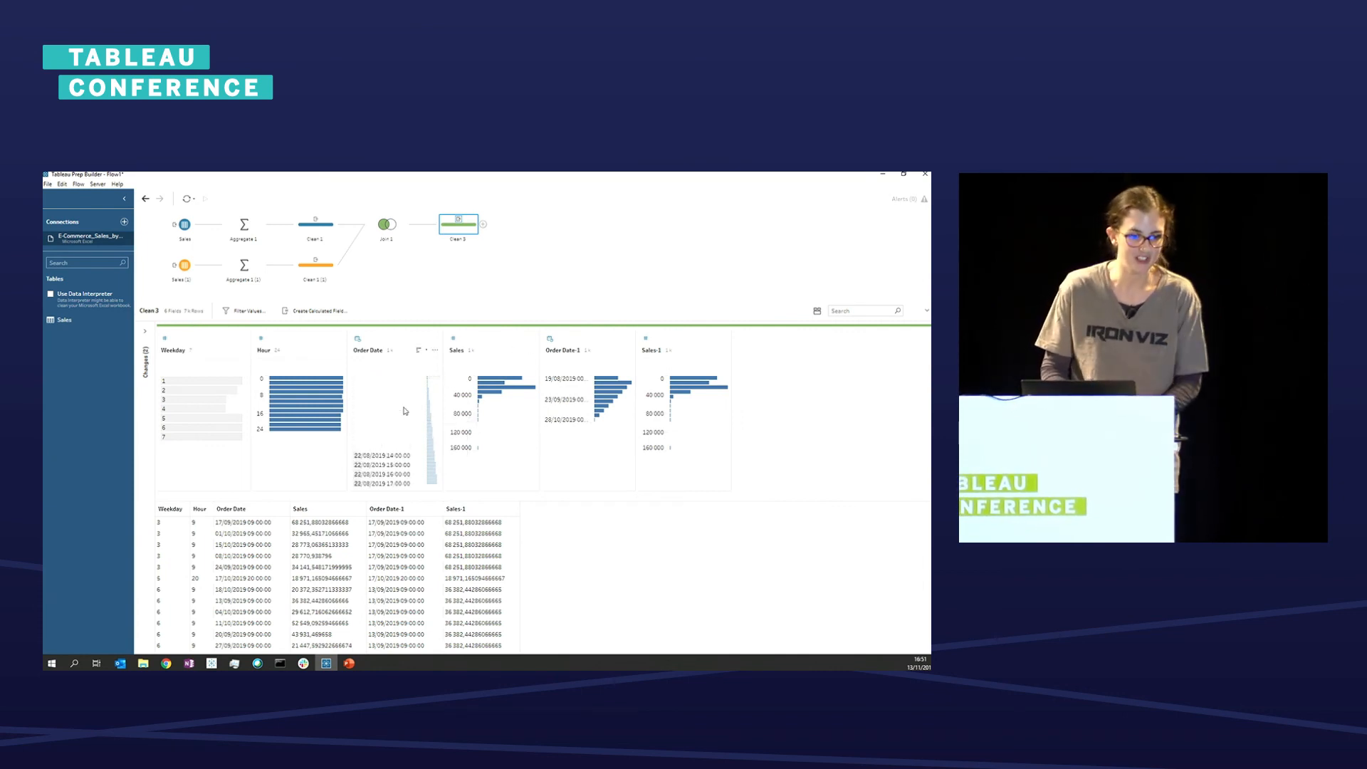
double_click(456, 350)
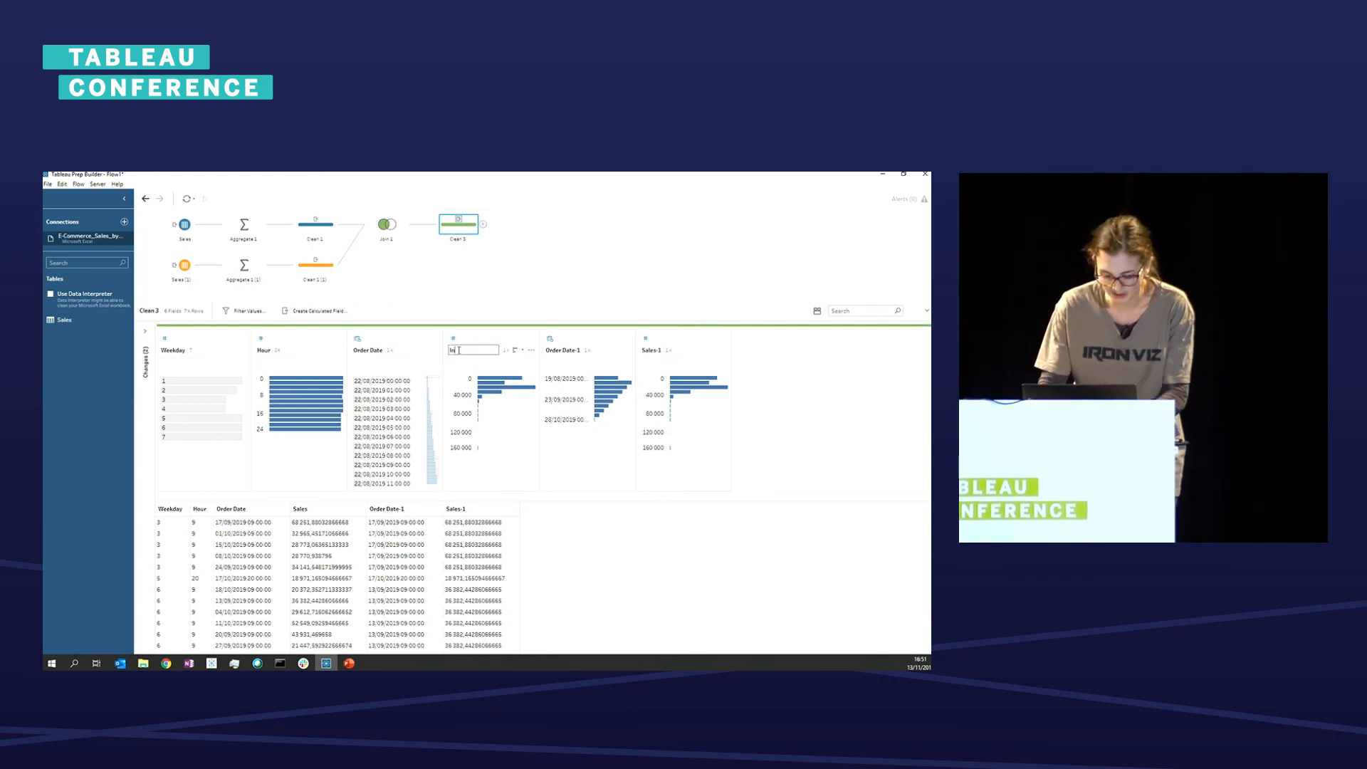
text(Intraday Sales)
key(Return)
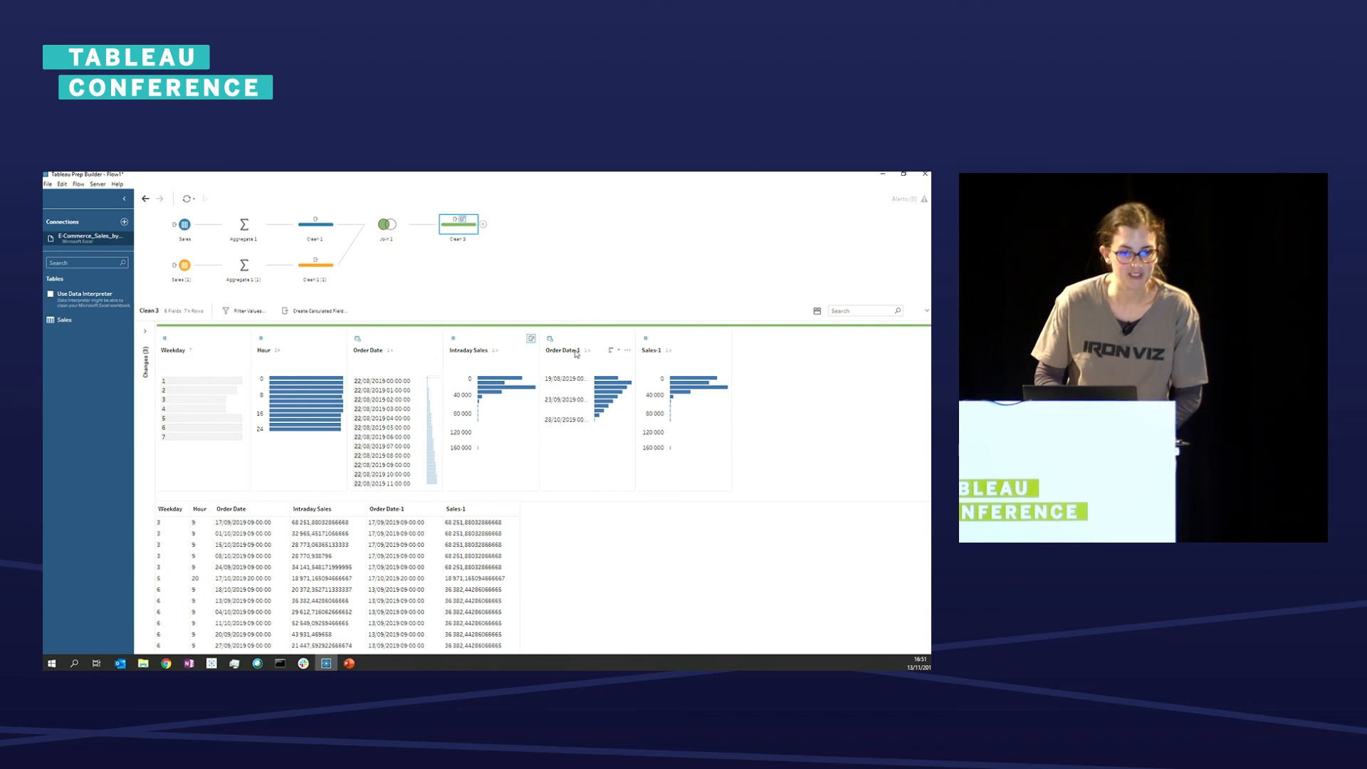
- Rename Order Date-1 to Order Date Right and Sales-1 to Baselines Sales
click(577, 353)
double_click(578, 351)
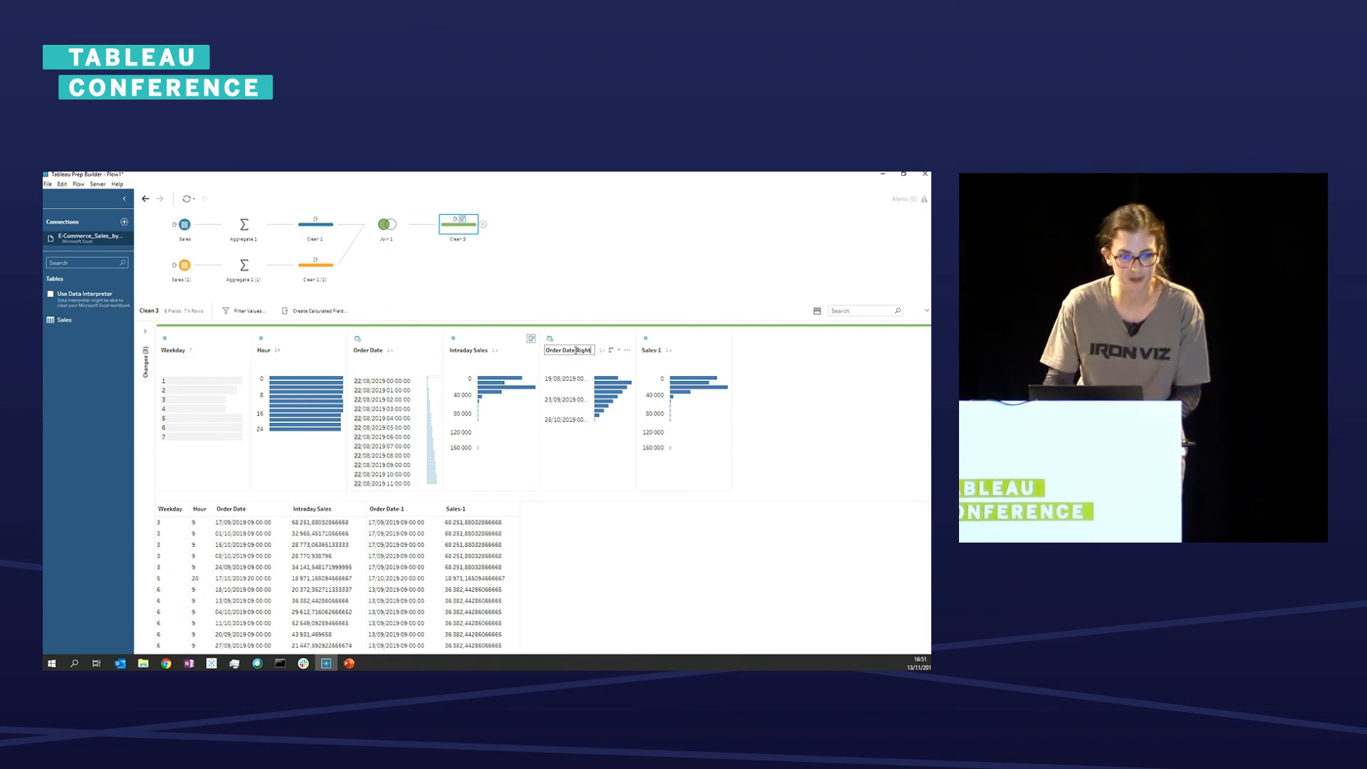
key(Return)
double_click(651, 350)
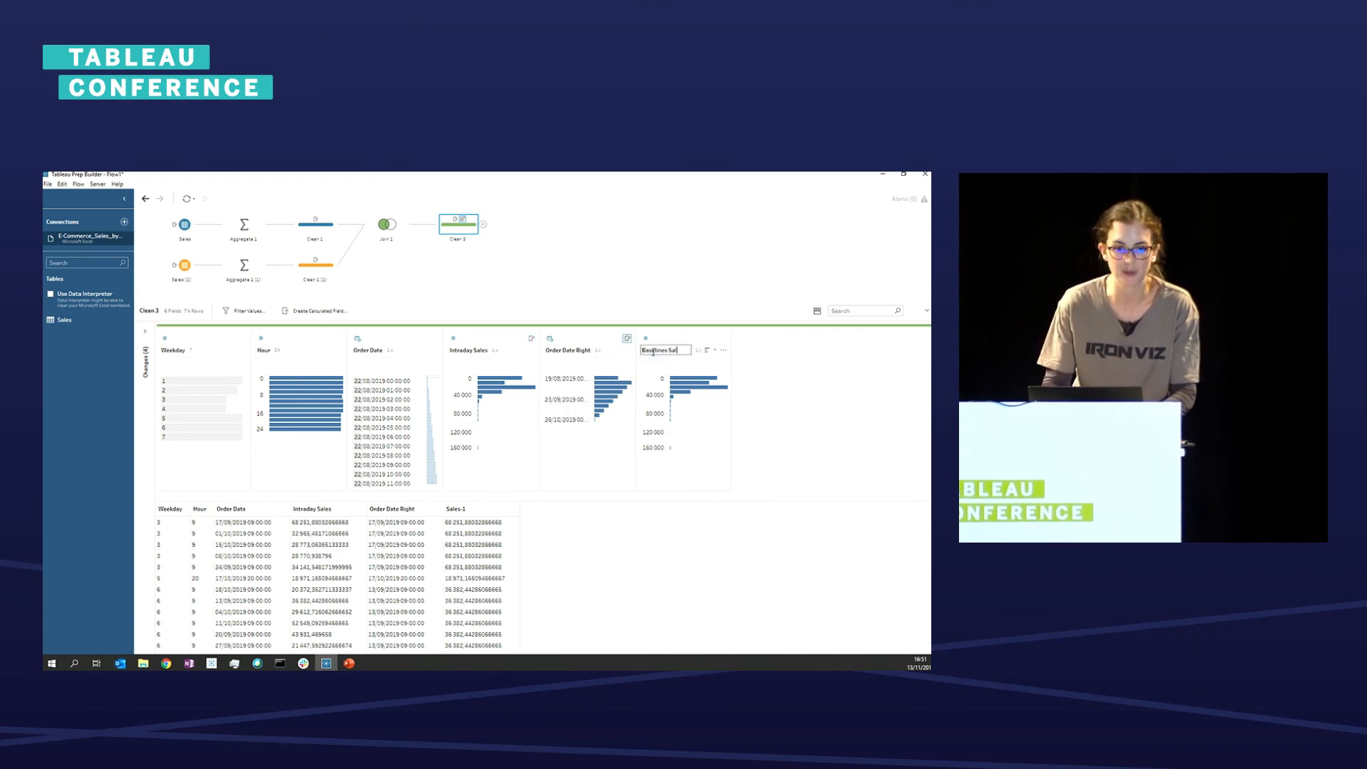
key(Return)
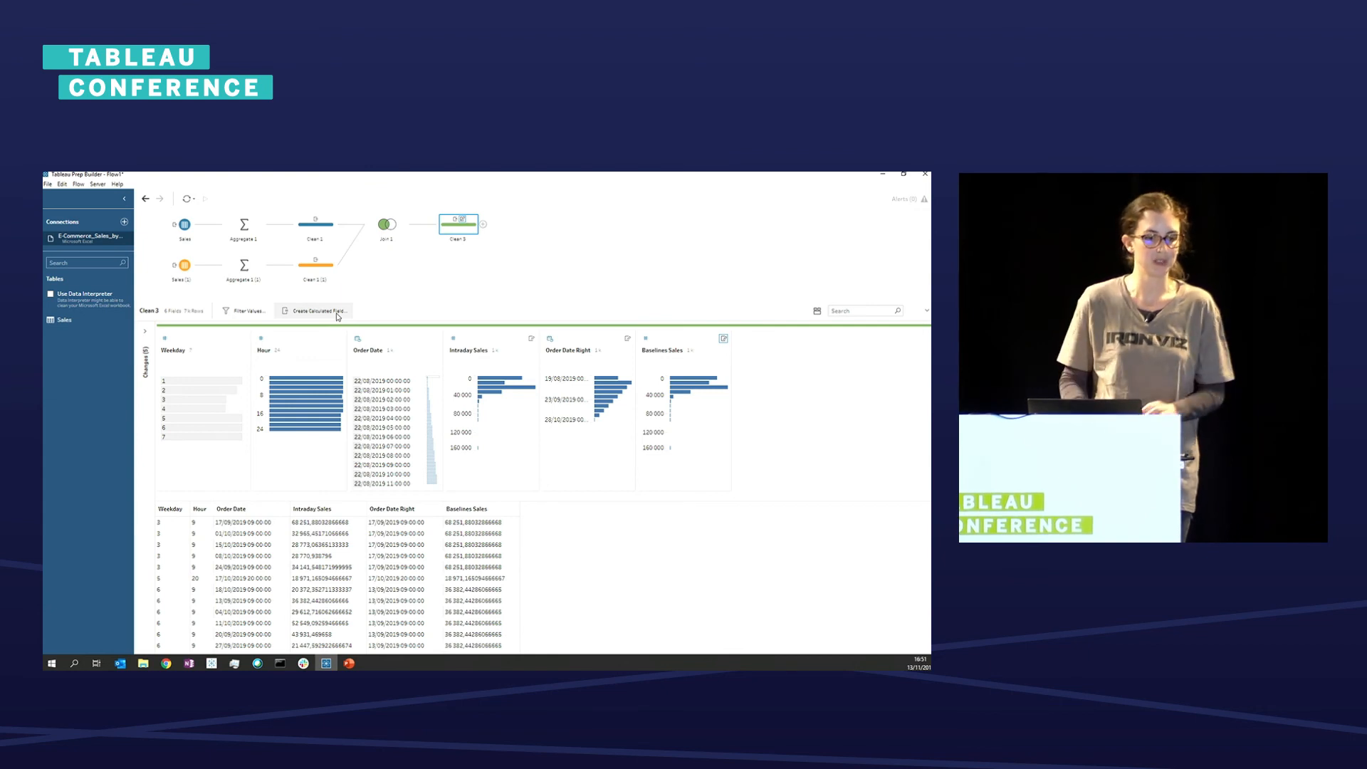
- Examine the joined rows for Order Date 12/10/2019 22:00:00, clearing the selection when done
scroll(399, 447, down, 3)
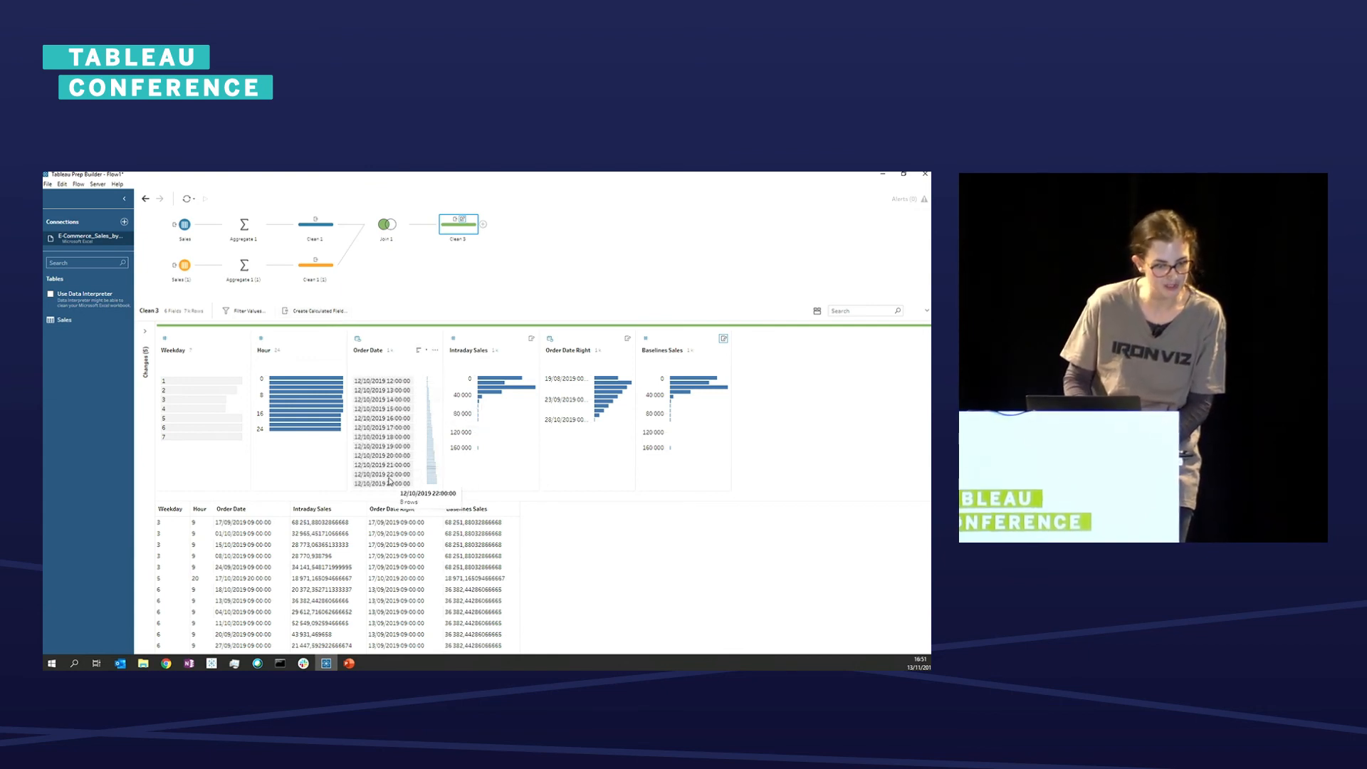
click(388, 475)
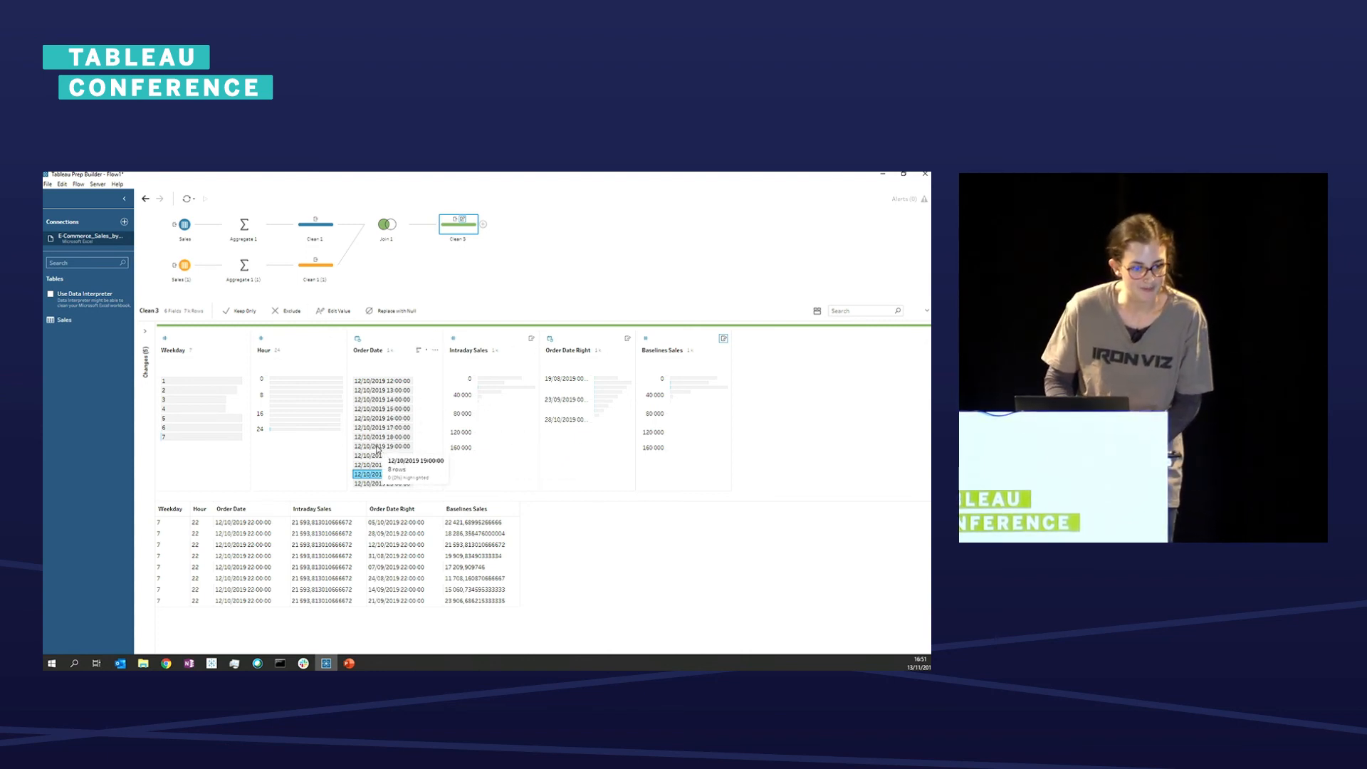
click(377, 474)
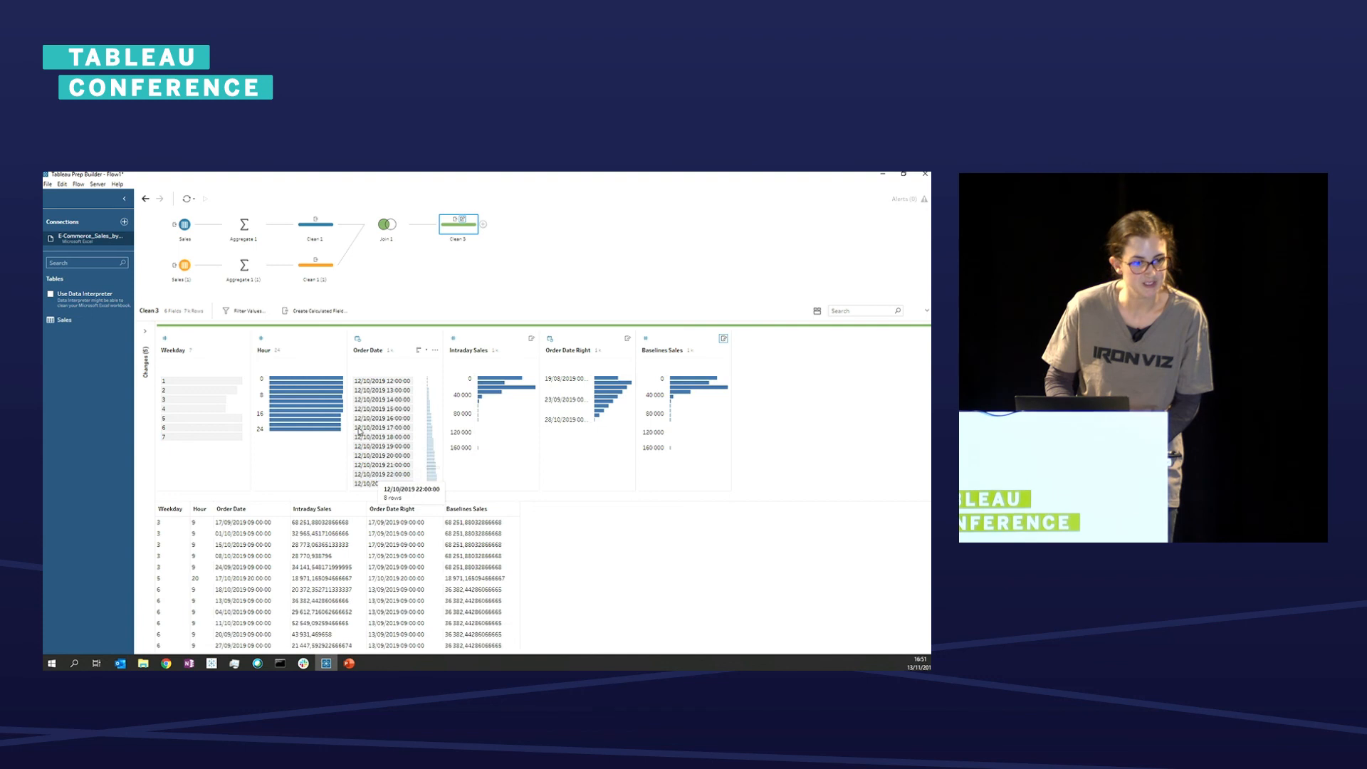
- Start a calculated field in the clean step after the join and name it 6 weeks only
click(312, 313)
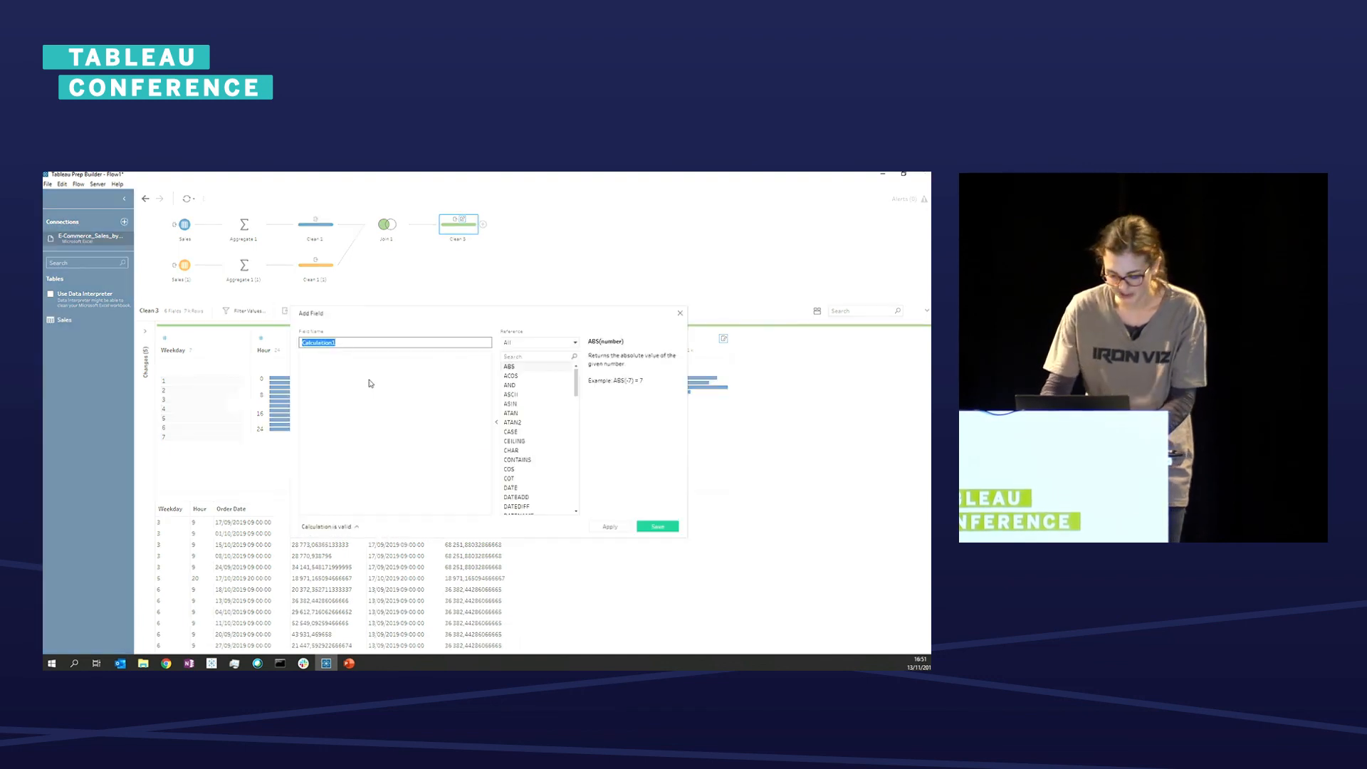
text(6 weeks)
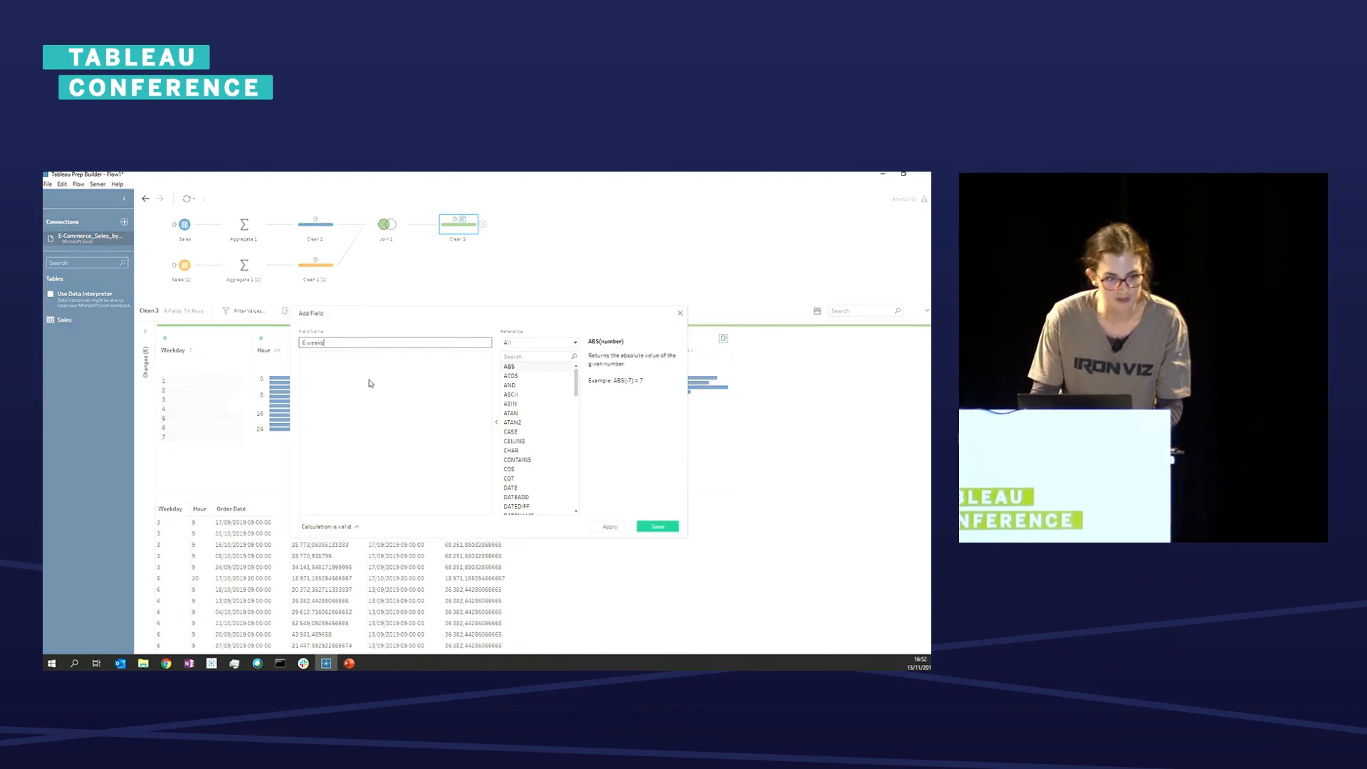
text( only)
click(370, 383)
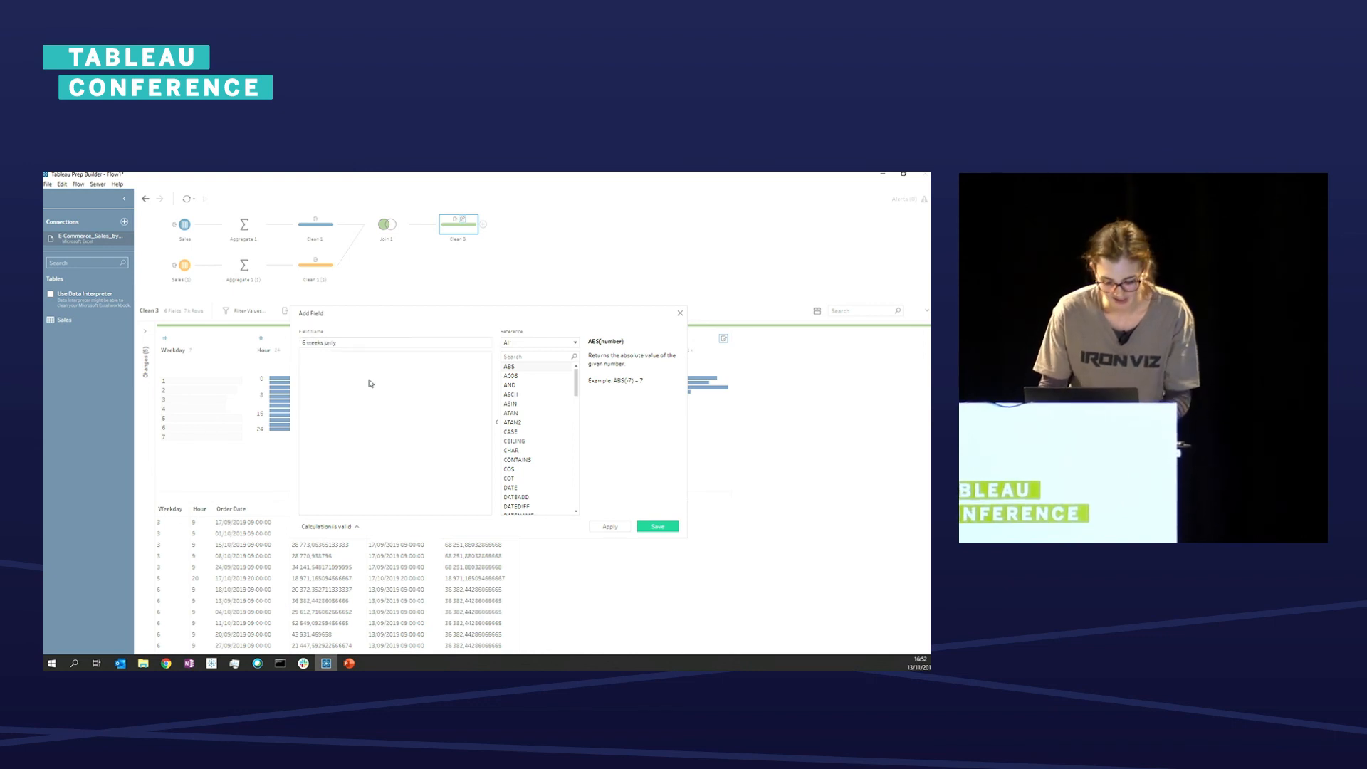
- Enter DATEDIFF('week', [Order Date Right], [Order Date]) as the formula of the 6 weeks only field
text(datedi)
key(Return)
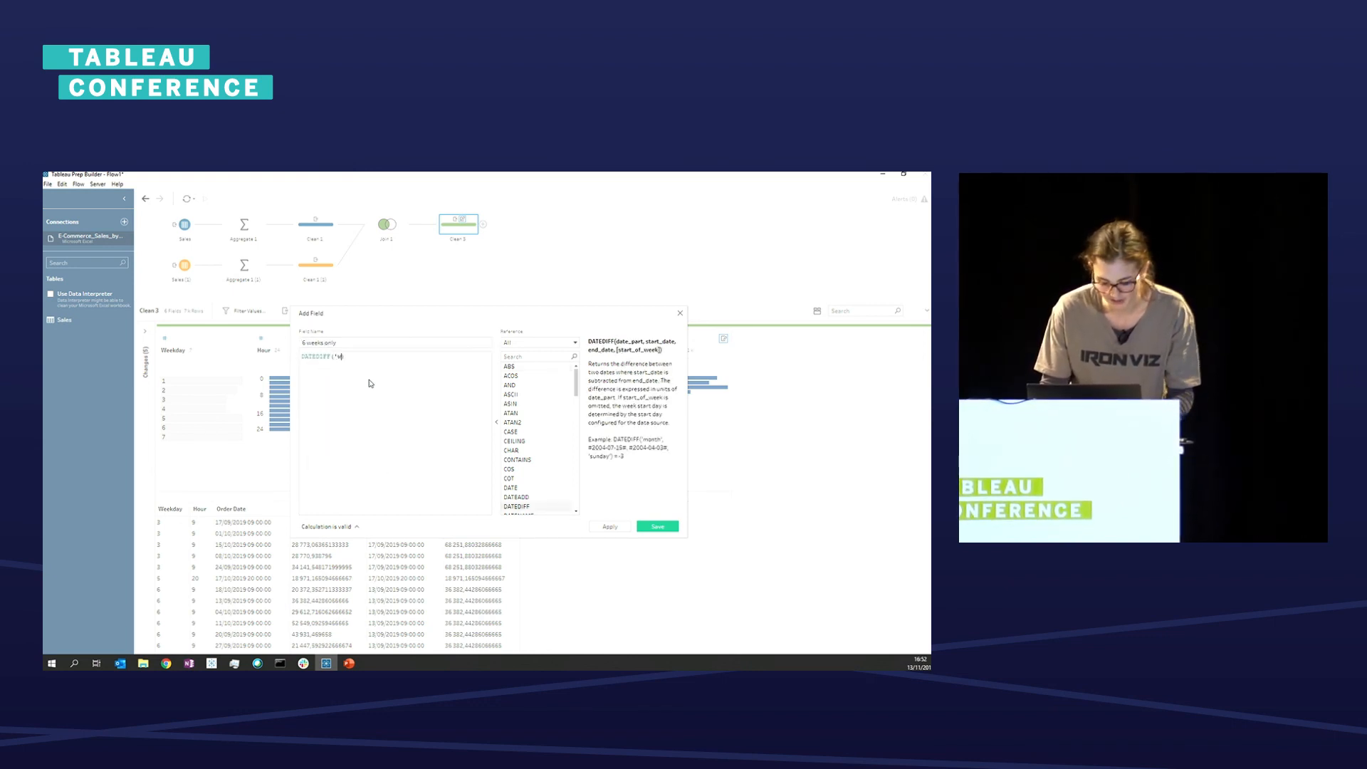
text('week',)
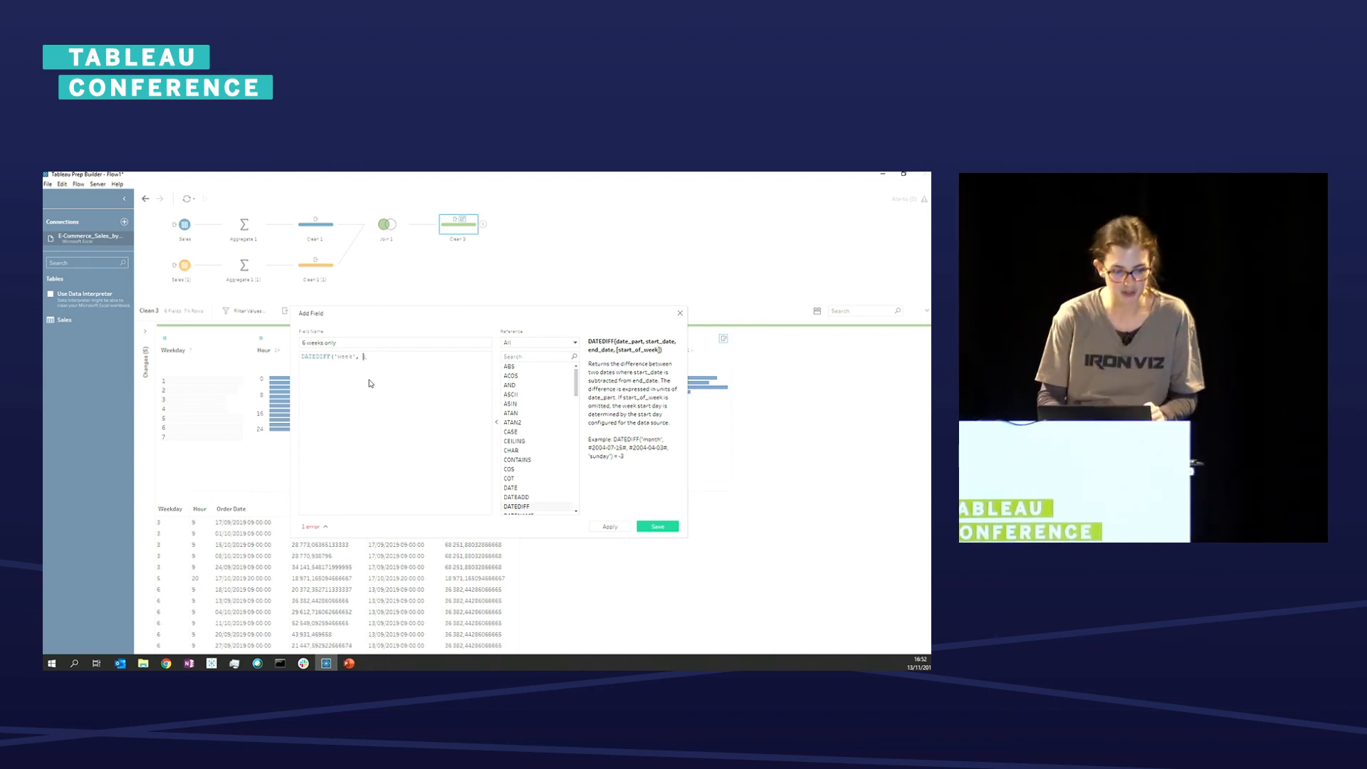
text(order)
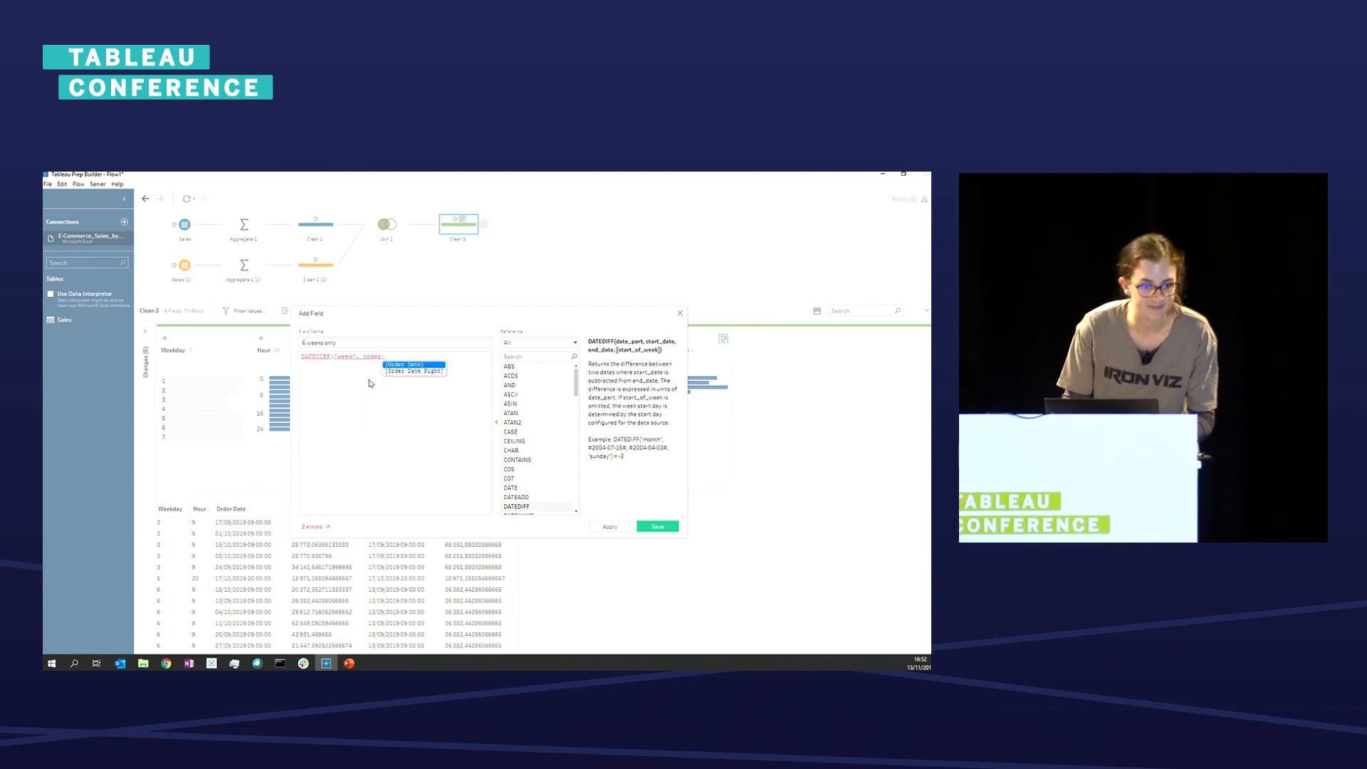
key(Down)
key(Return)
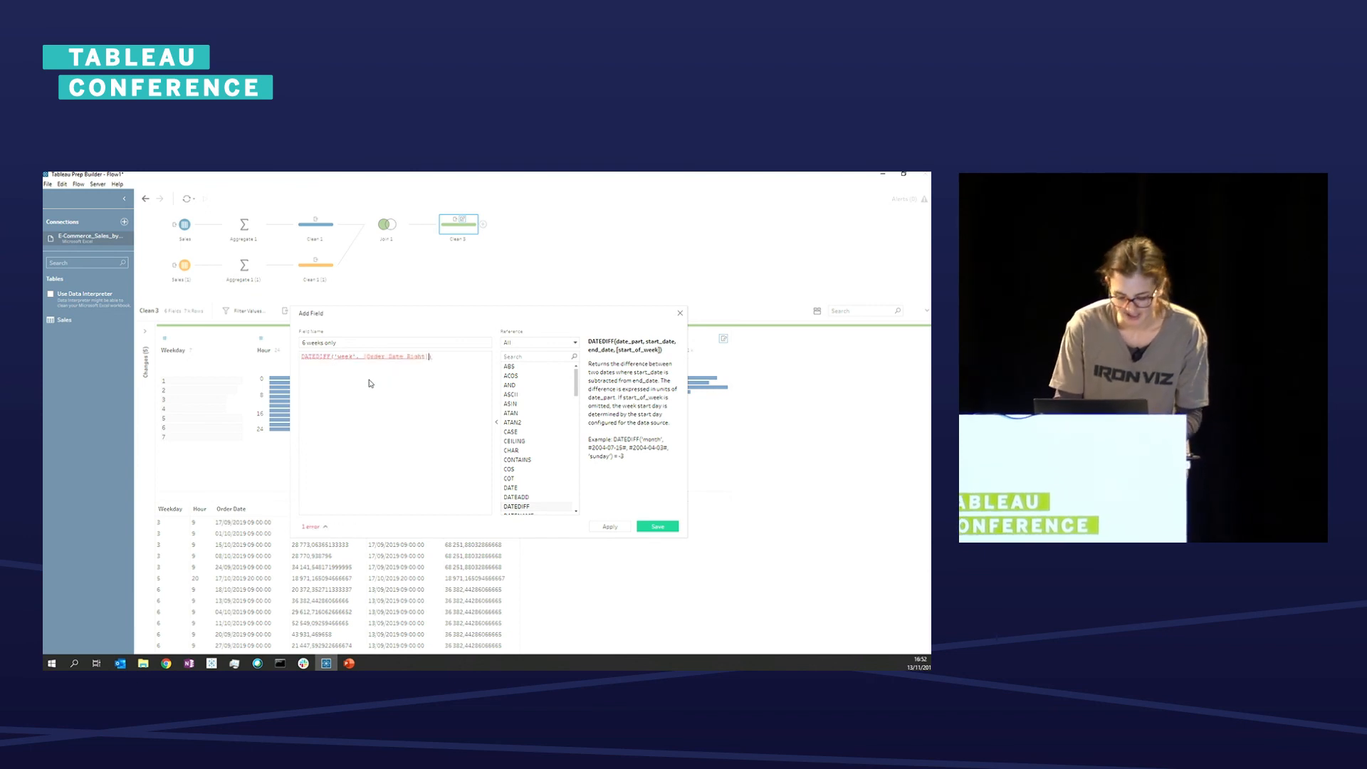
text(, )
text(order)
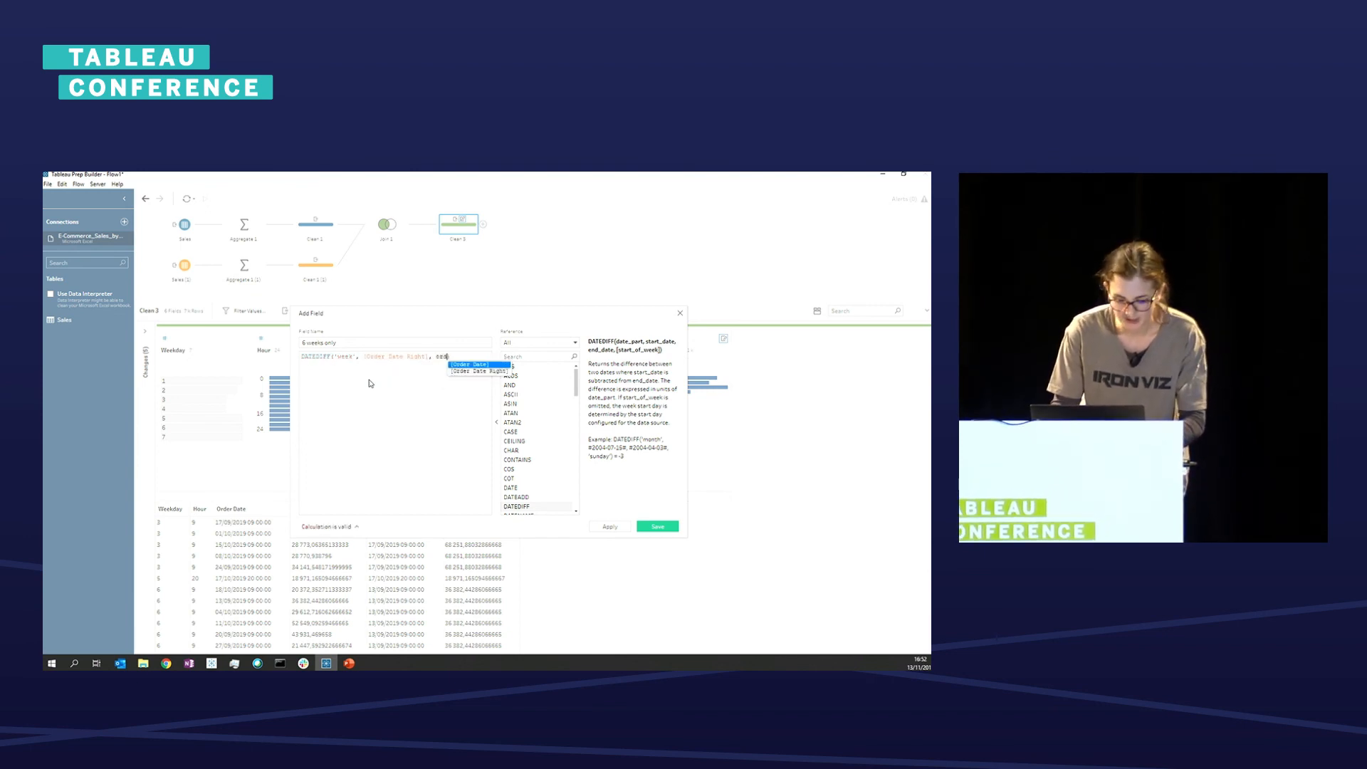
key(Return)
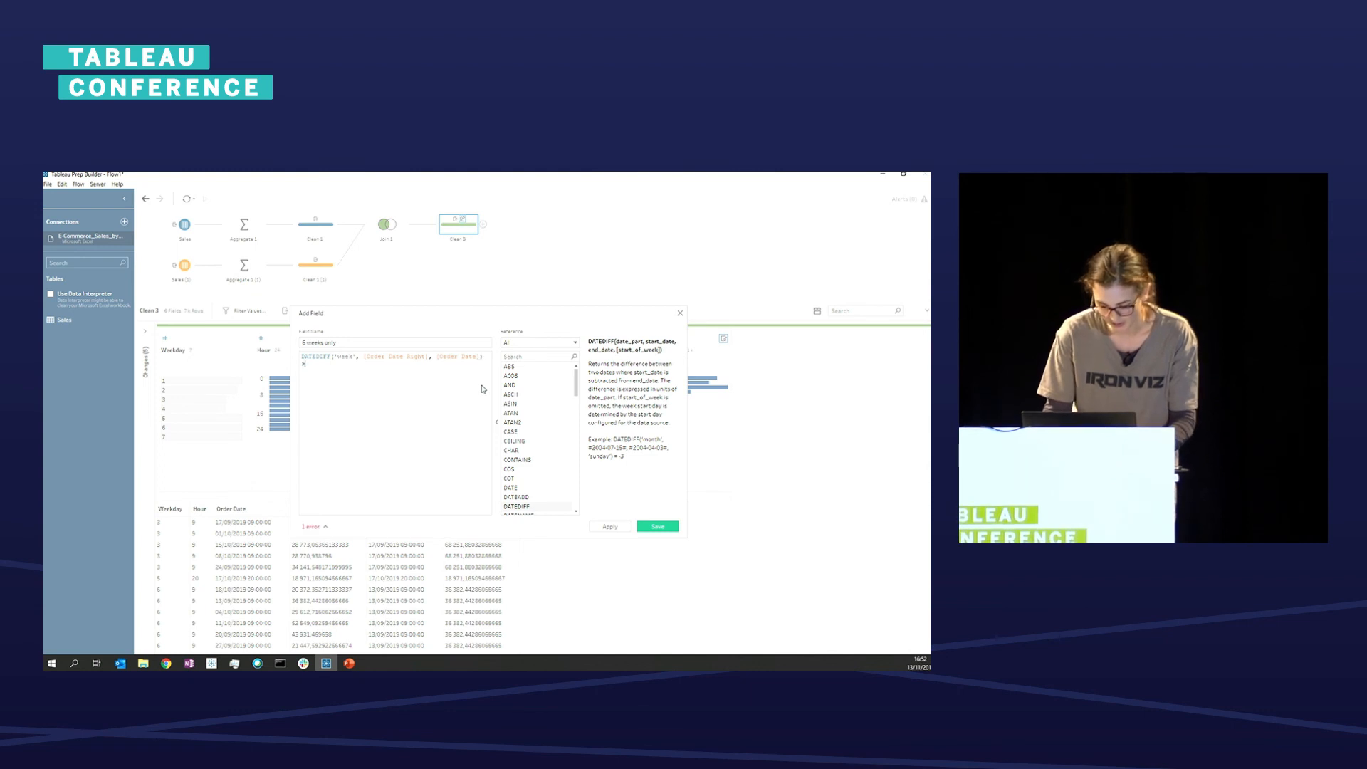
- Complete the week-difference formula with the condition < 6 and save the calculated field
text(=)
key(BackSpace)
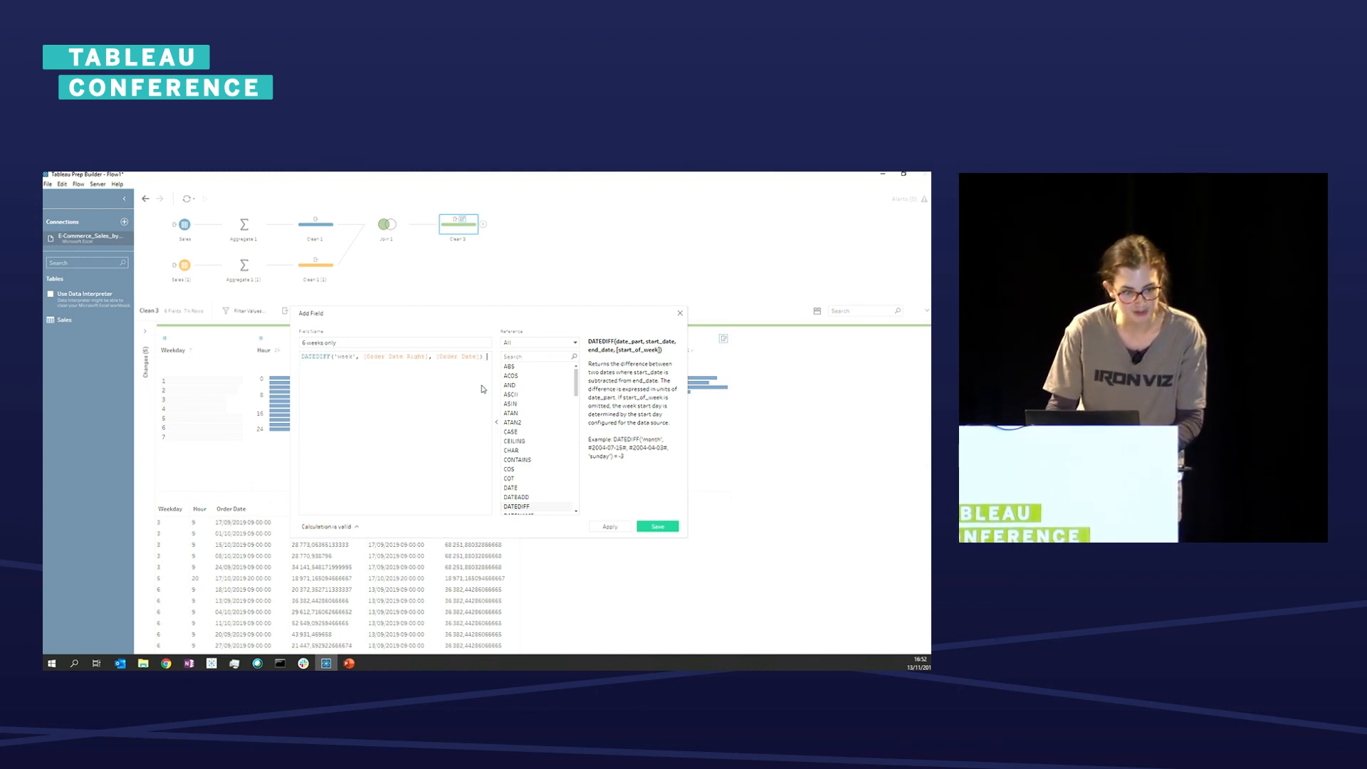
text(< 6)
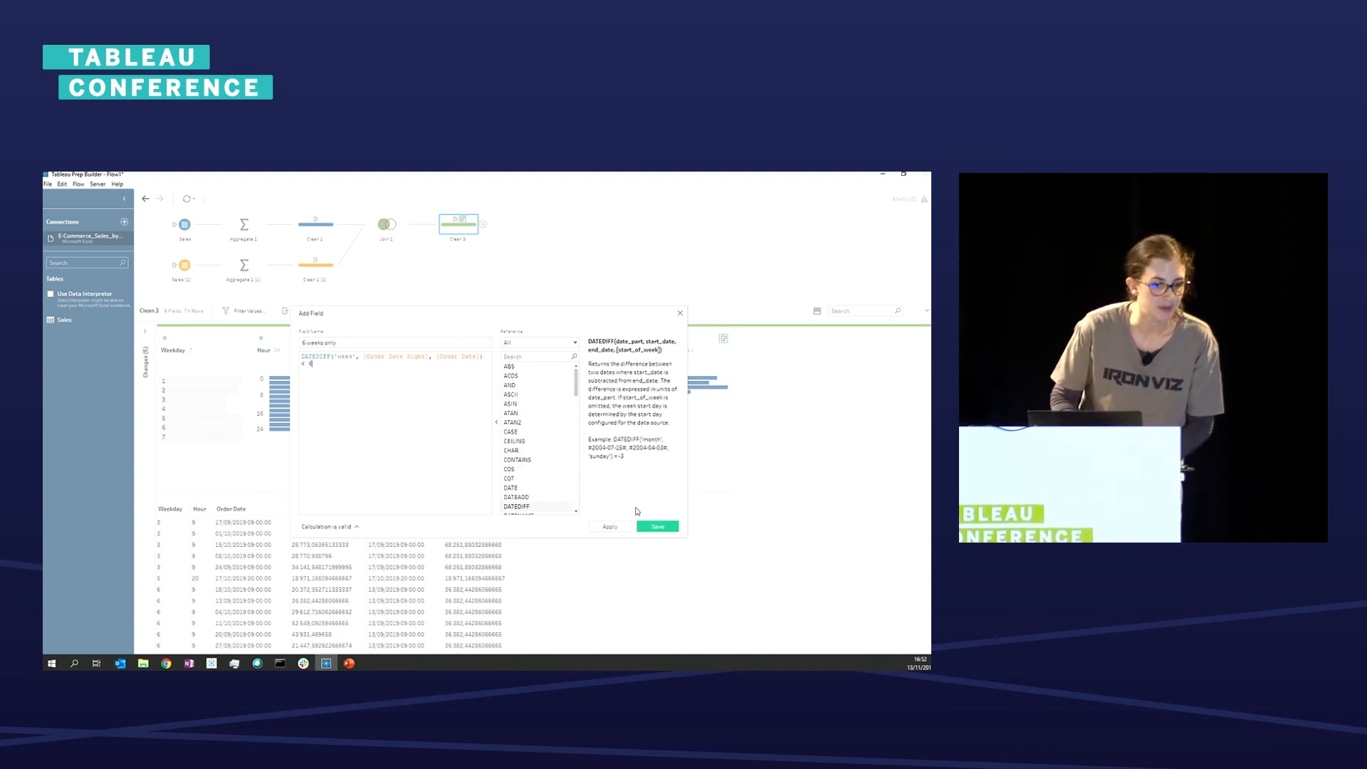
click(659, 527)
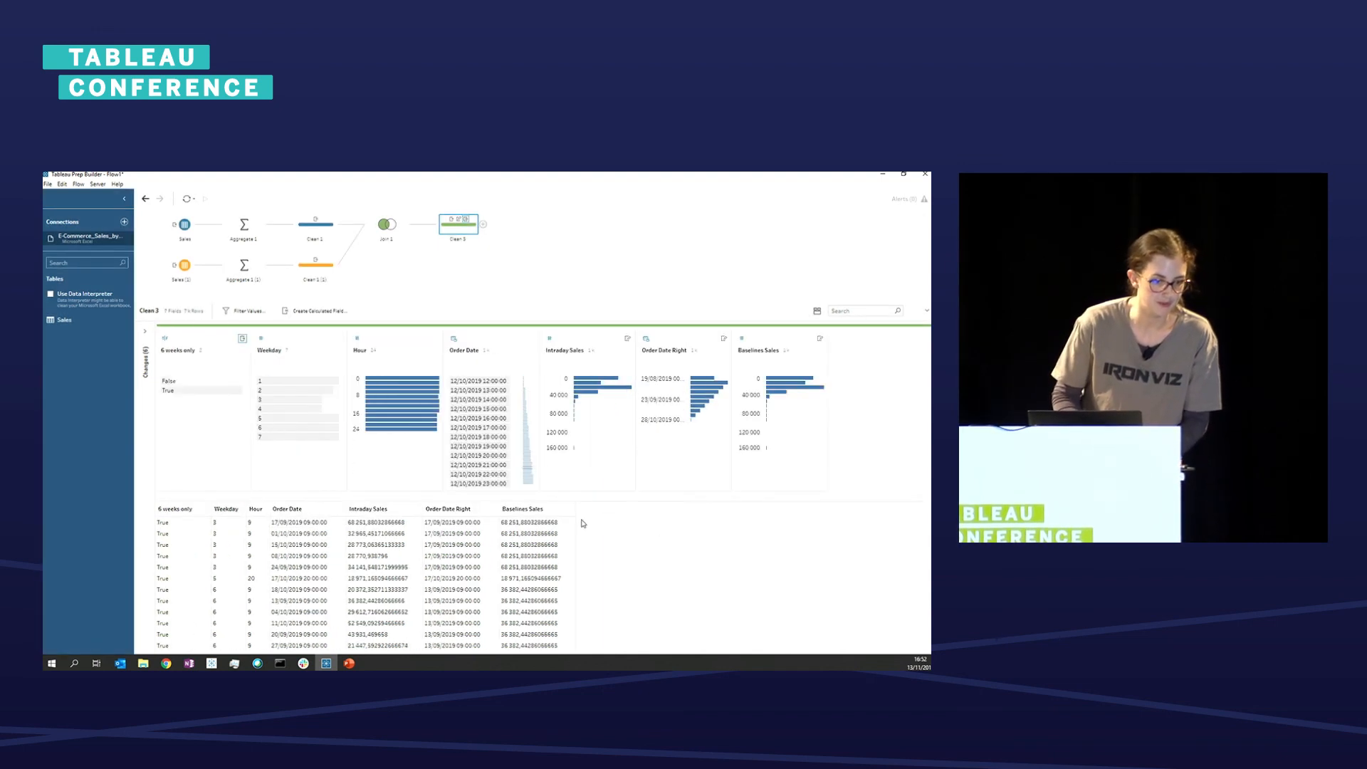
- Keep only the True values of the 6 weeks only field and check the joined rows for Order Date 12/10/2019 20:00:00
click(198, 395)
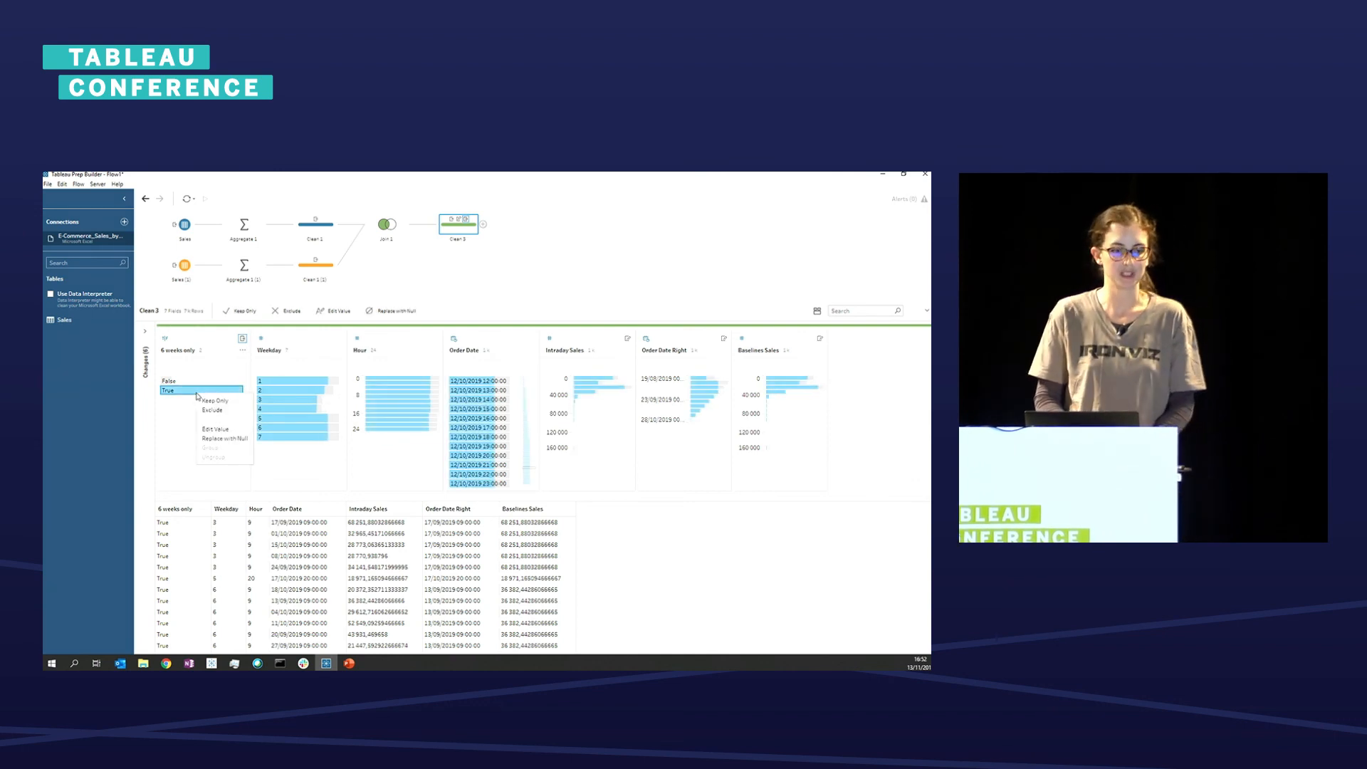
right_click(199, 397)
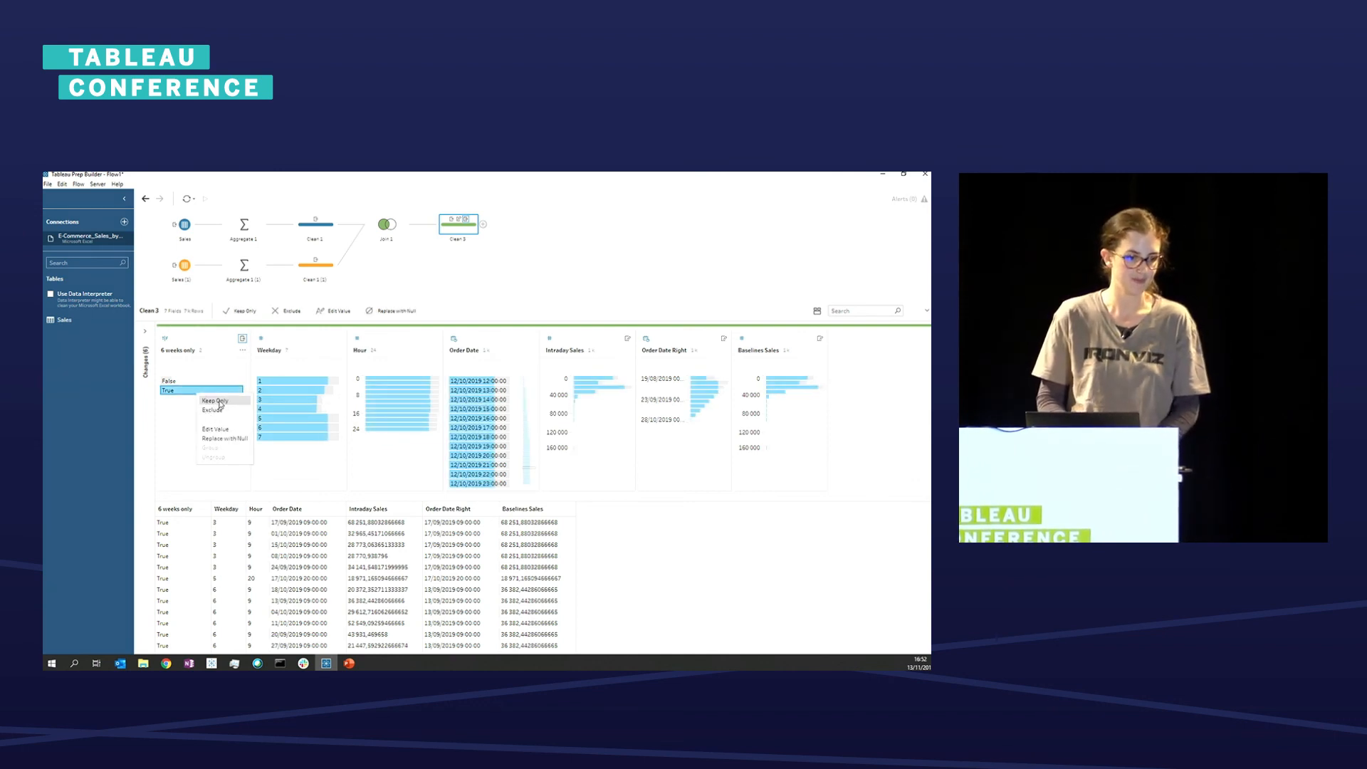
click(217, 401)
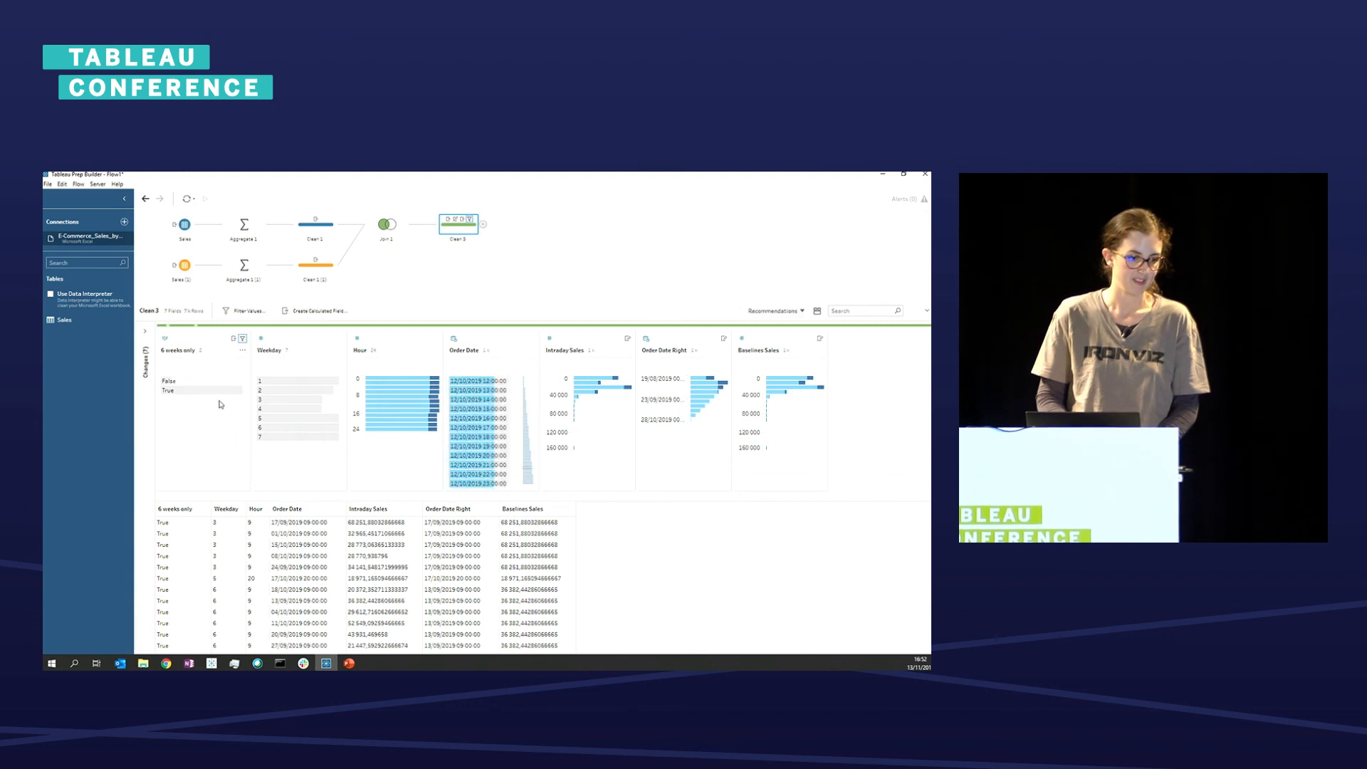
click(491, 456)
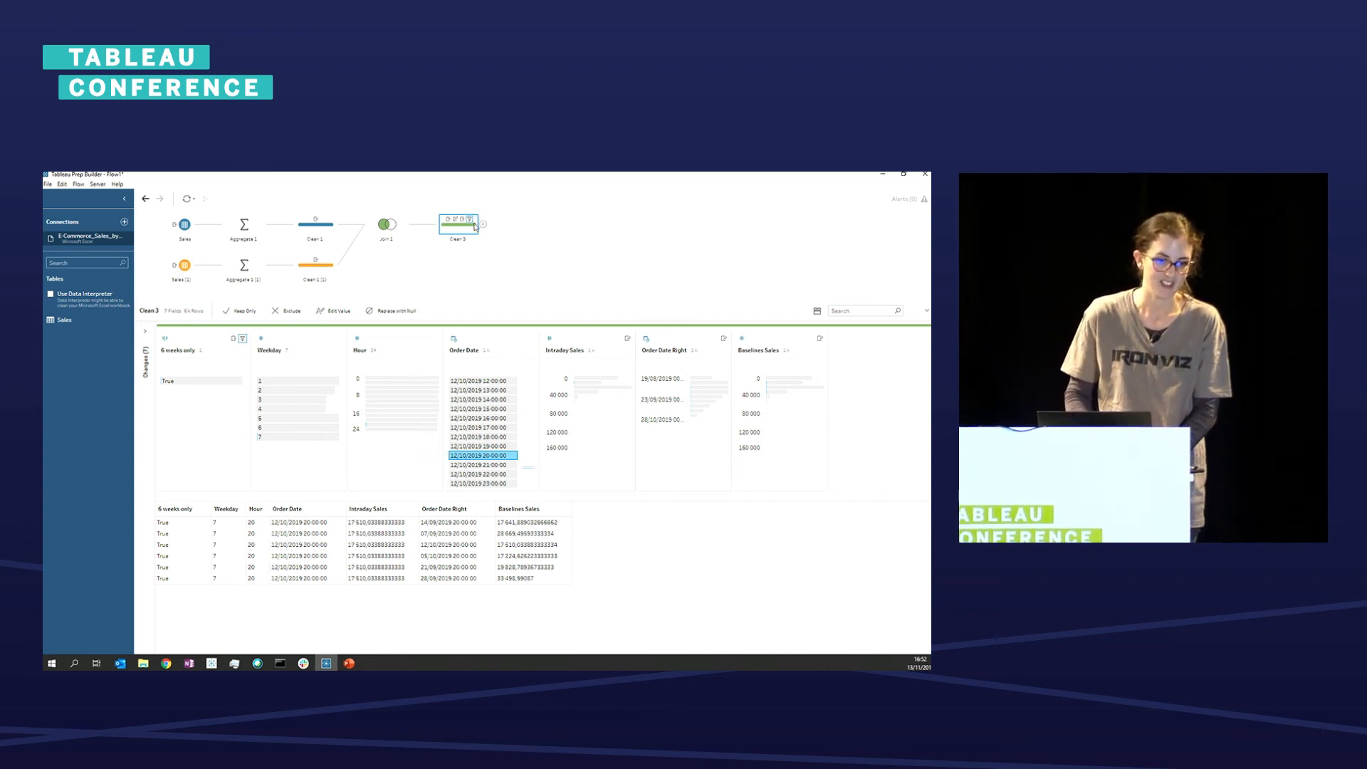
- Add an aggregate step after the last clean step and group it by Order Date
click(483, 224)
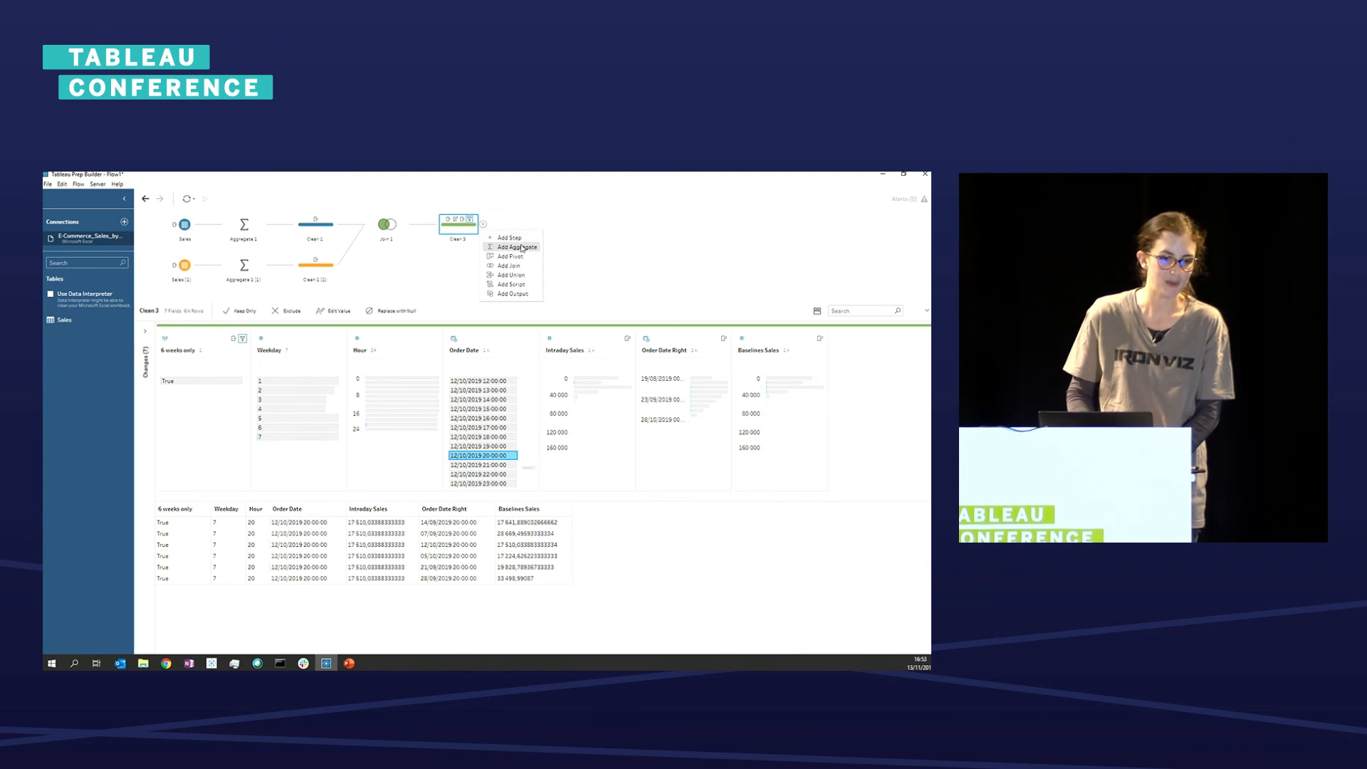
click(522, 247)
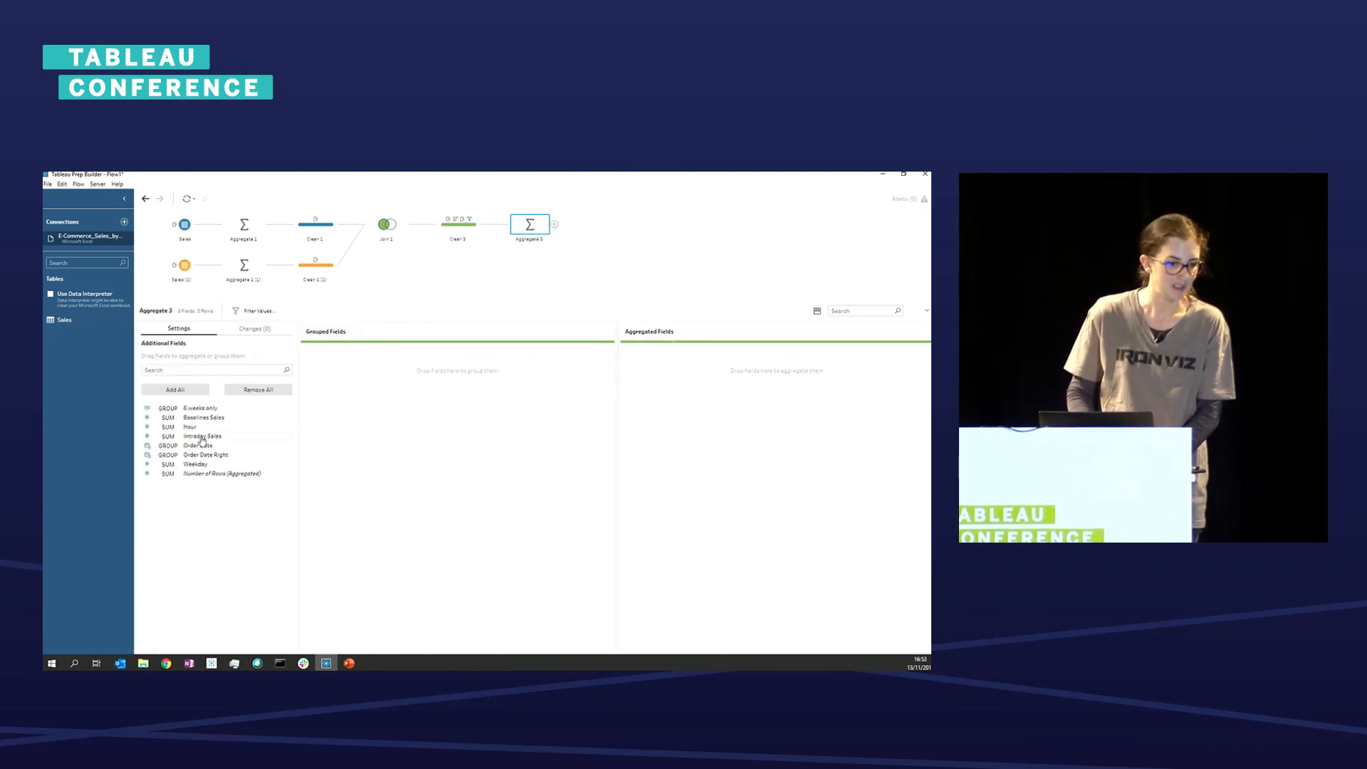
drag(202, 446, 381, 405)
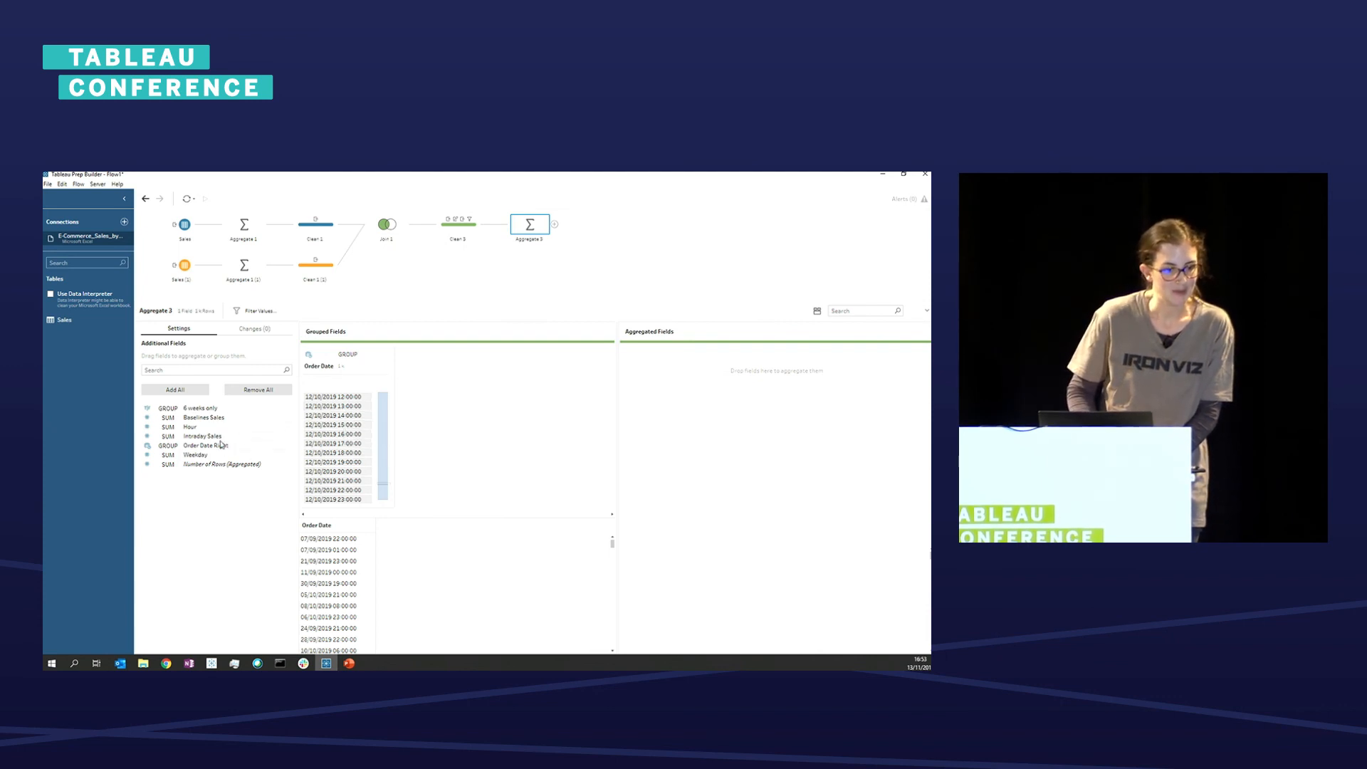
- Aggregate Intraday Sales and Baselines Sales as averages in the new aggregate step
click(169, 437)
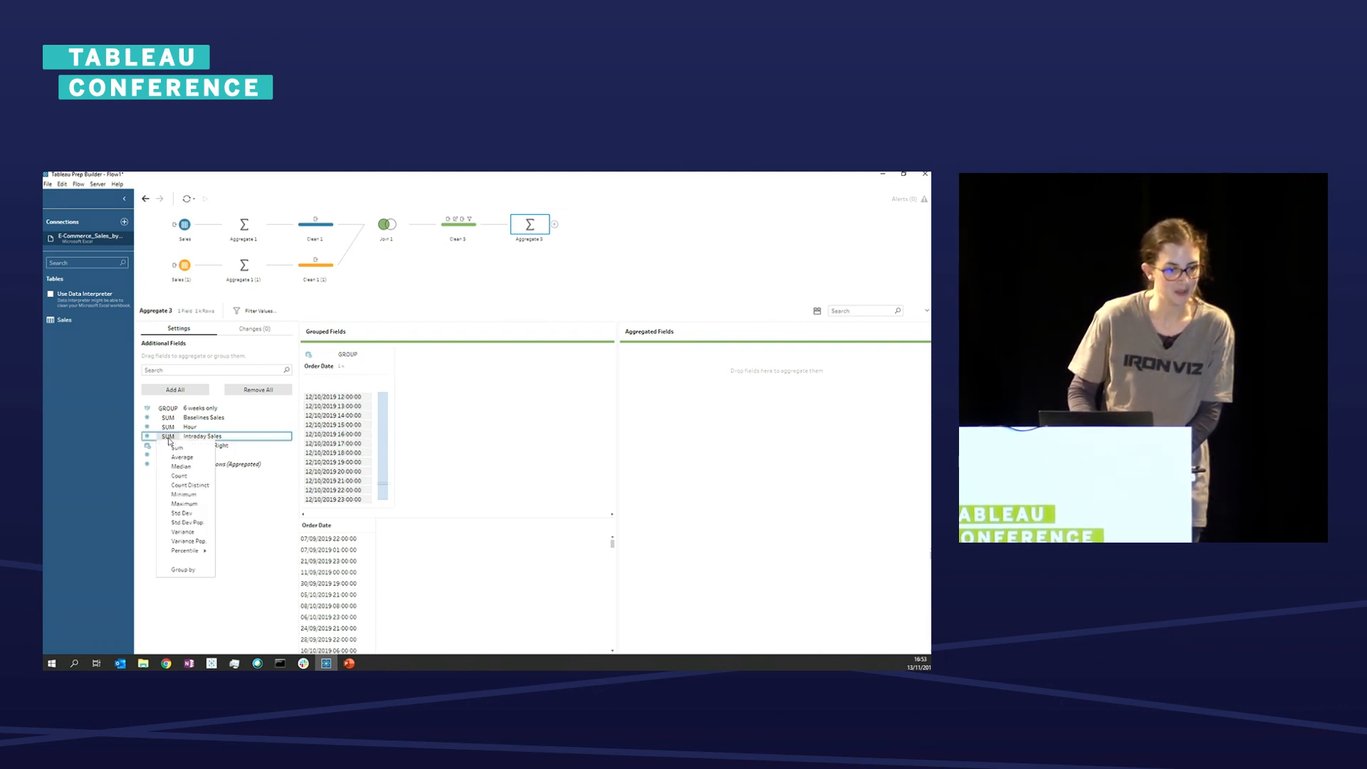
click(187, 456)
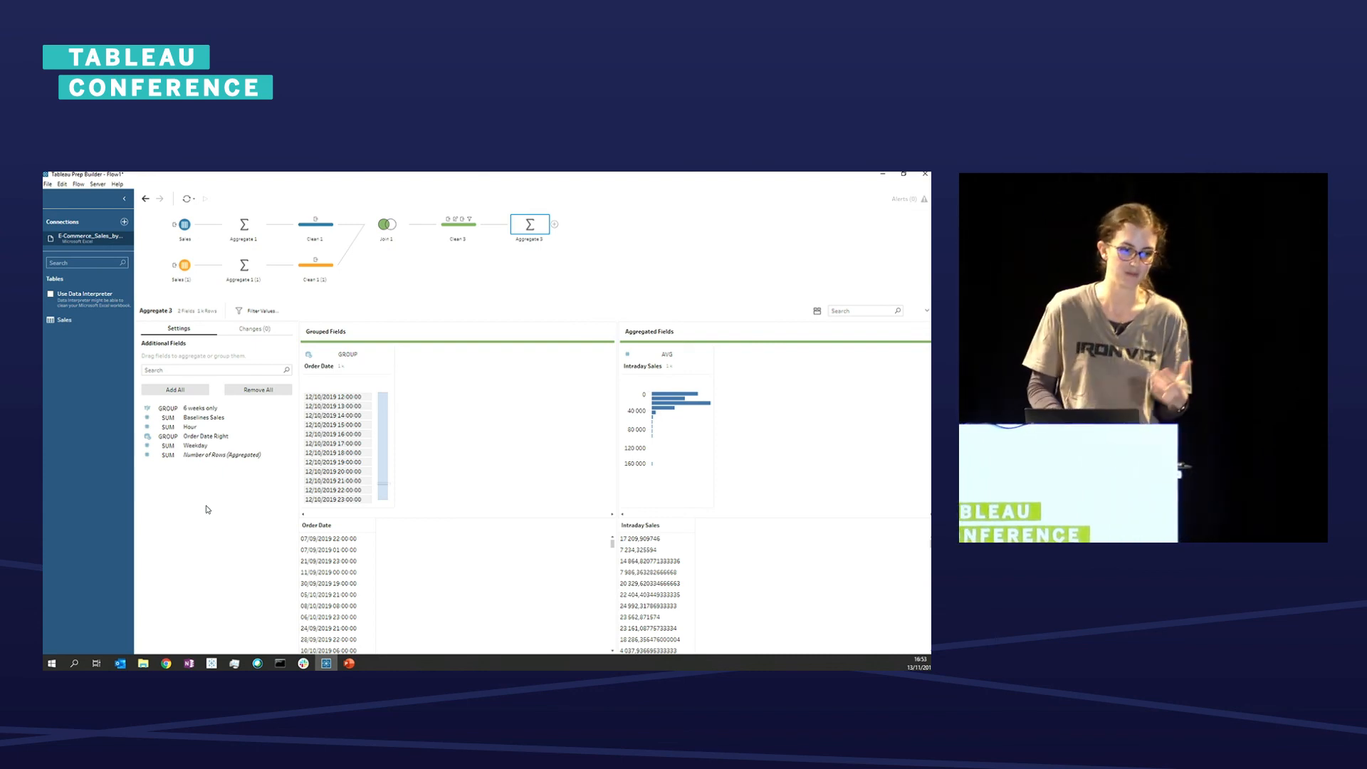
click(170, 422)
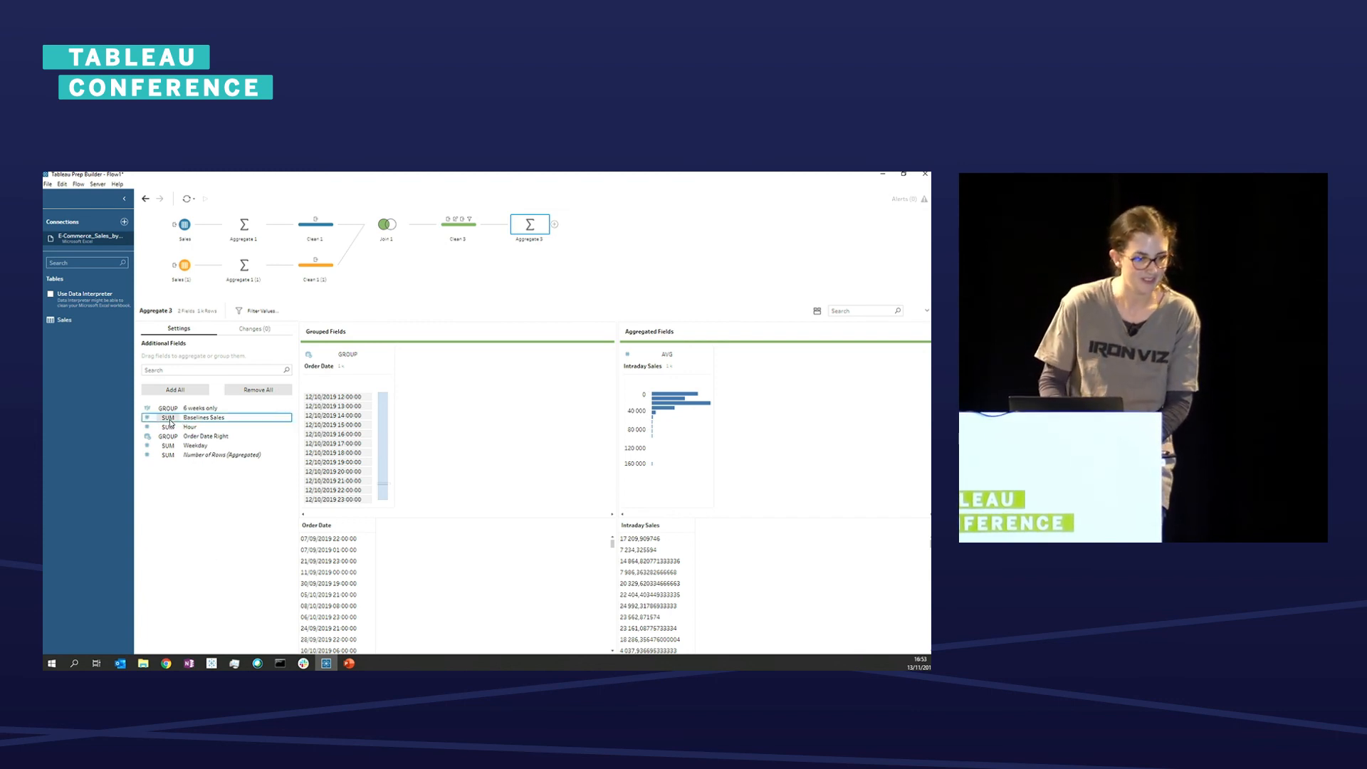
right_click(170, 422)
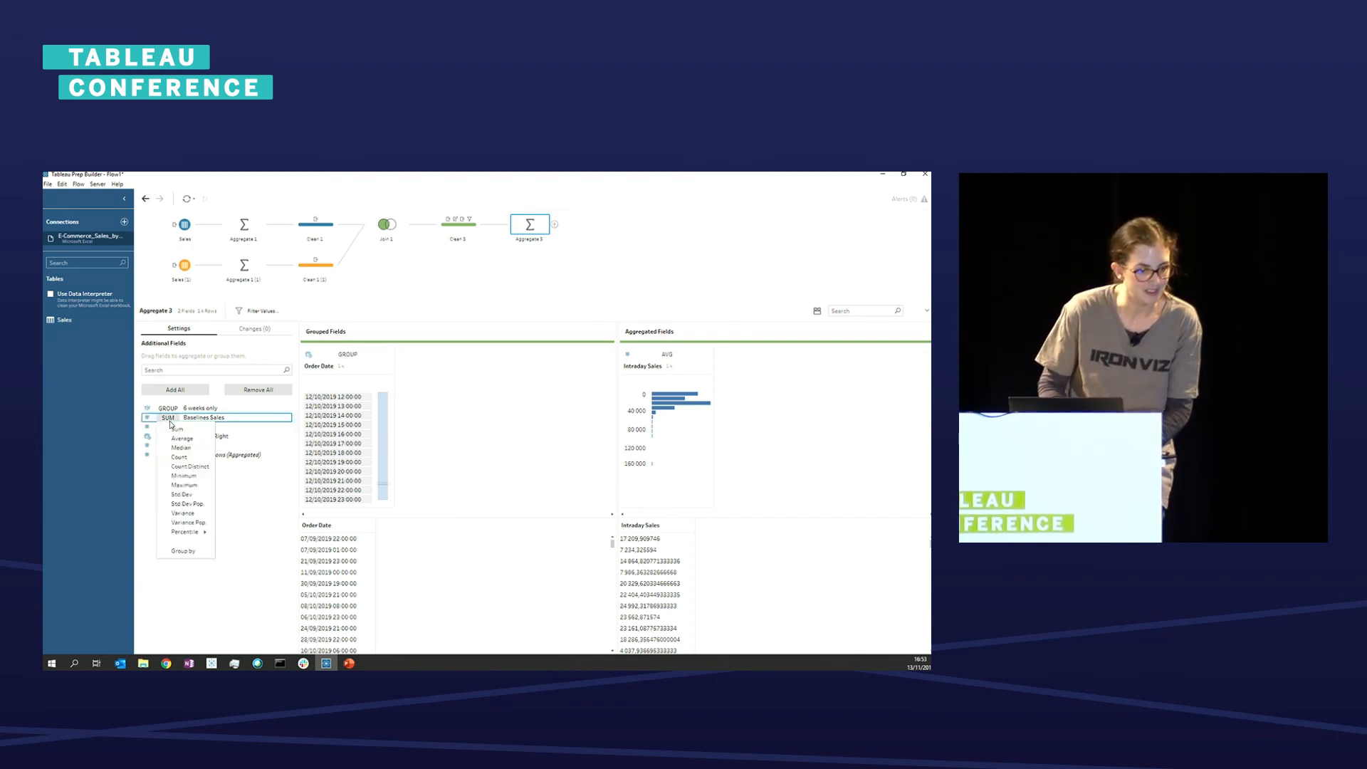
click(181, 441)
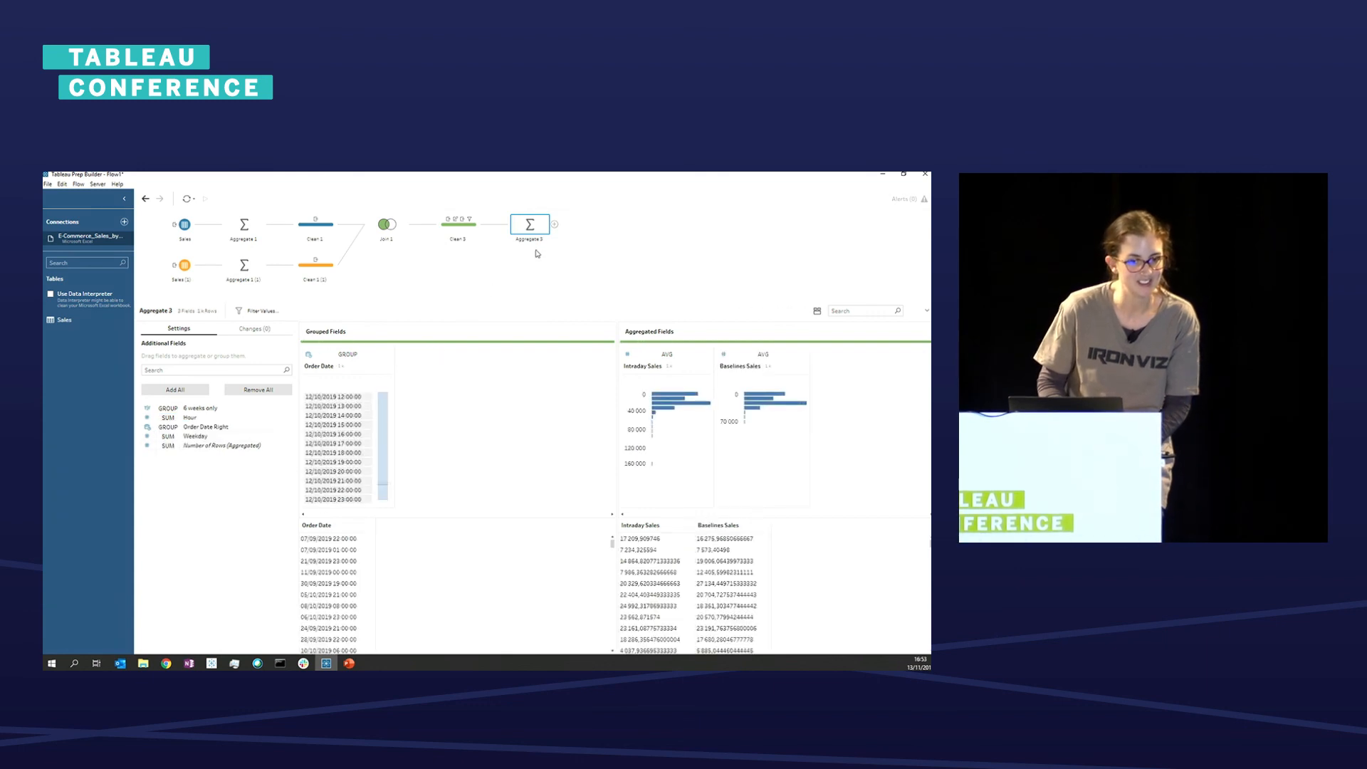
- Add a clean step after the aggregation and preview its output in a maximized Tableau Desktop window
click(554, 226)
click(573, 235)
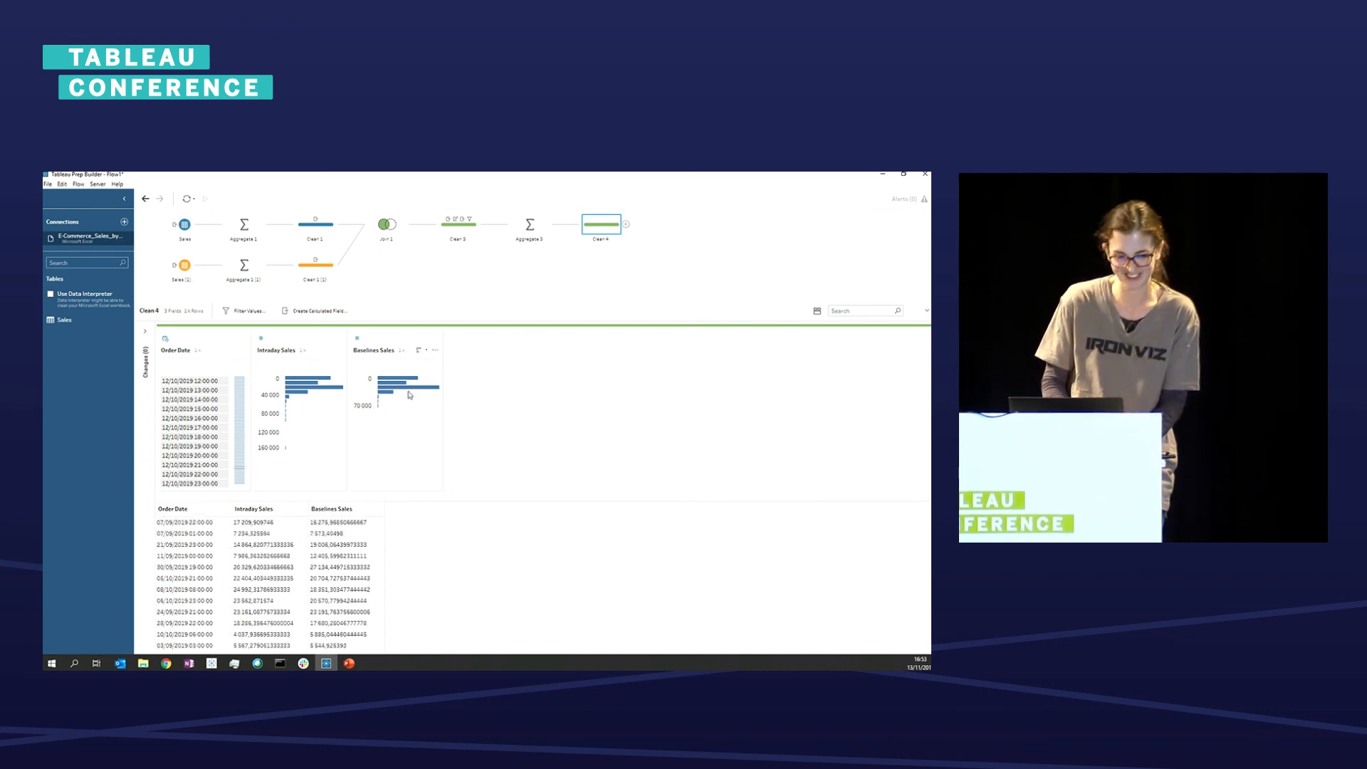
right_click(605, 227)
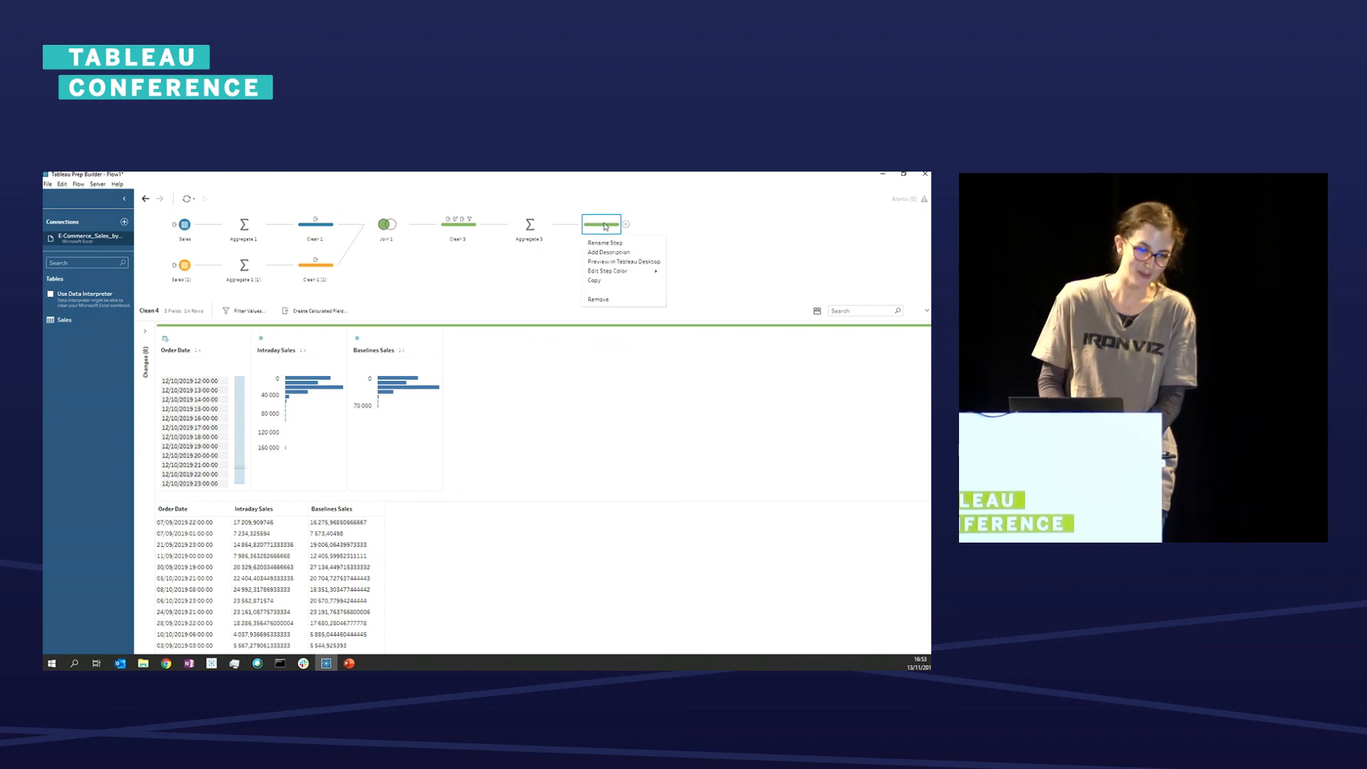
click(621, 262)
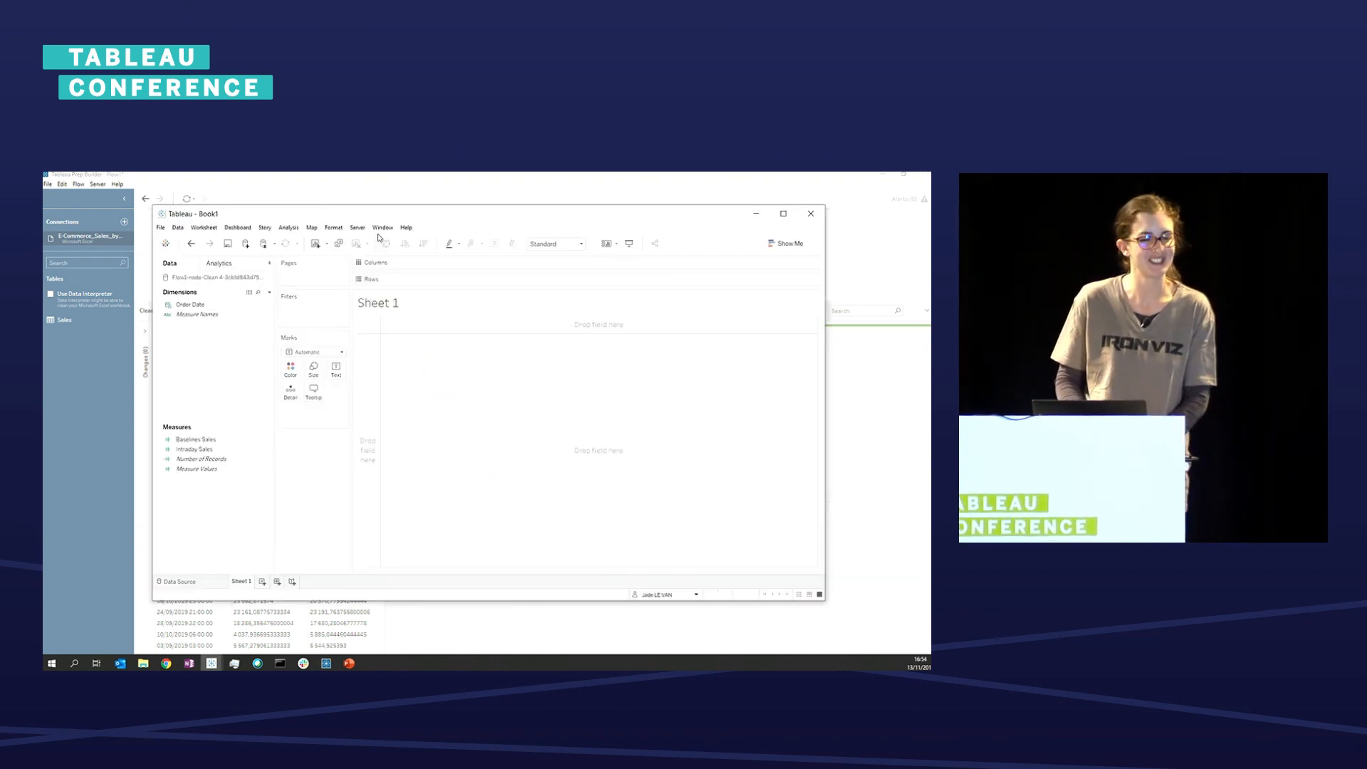
double_click(365, 217)
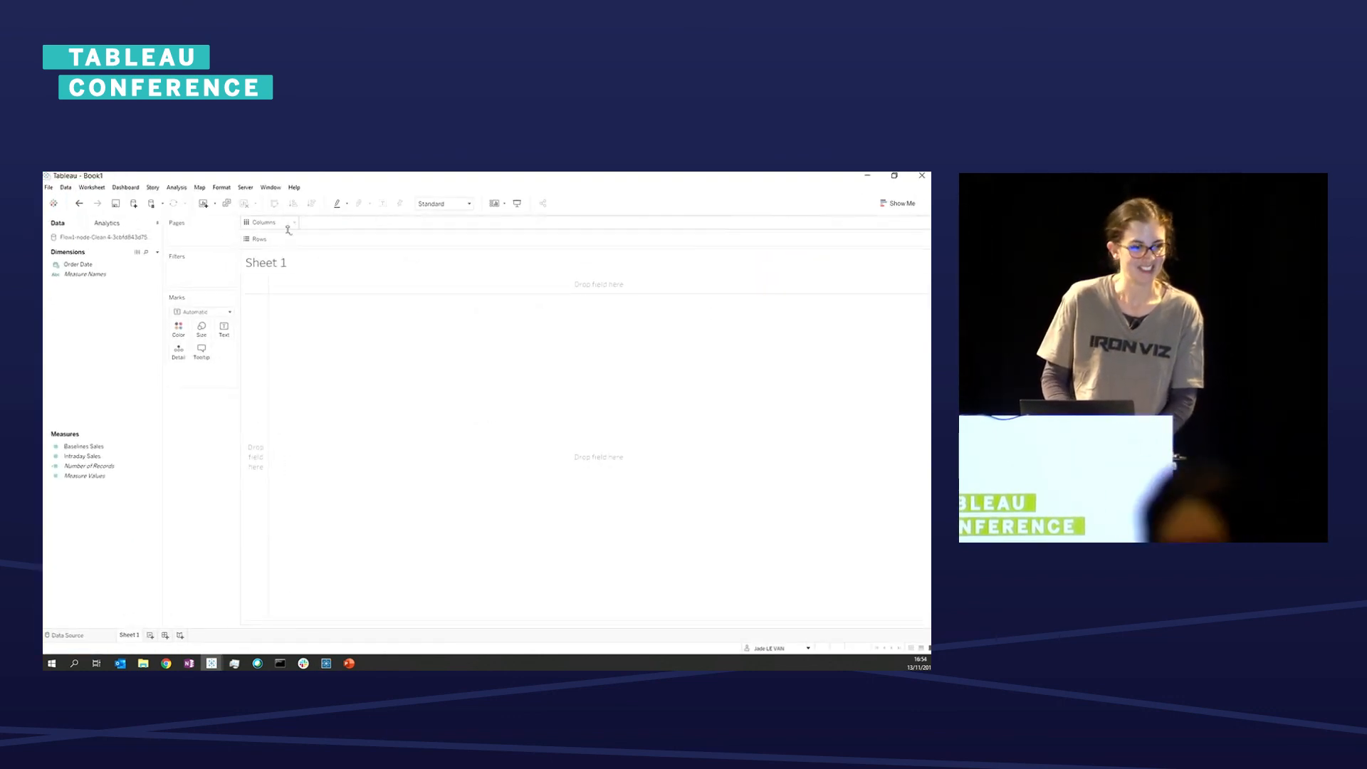
- Lay out the sheet's columns by the discrete HOUR of Order Date
click(96, 267)
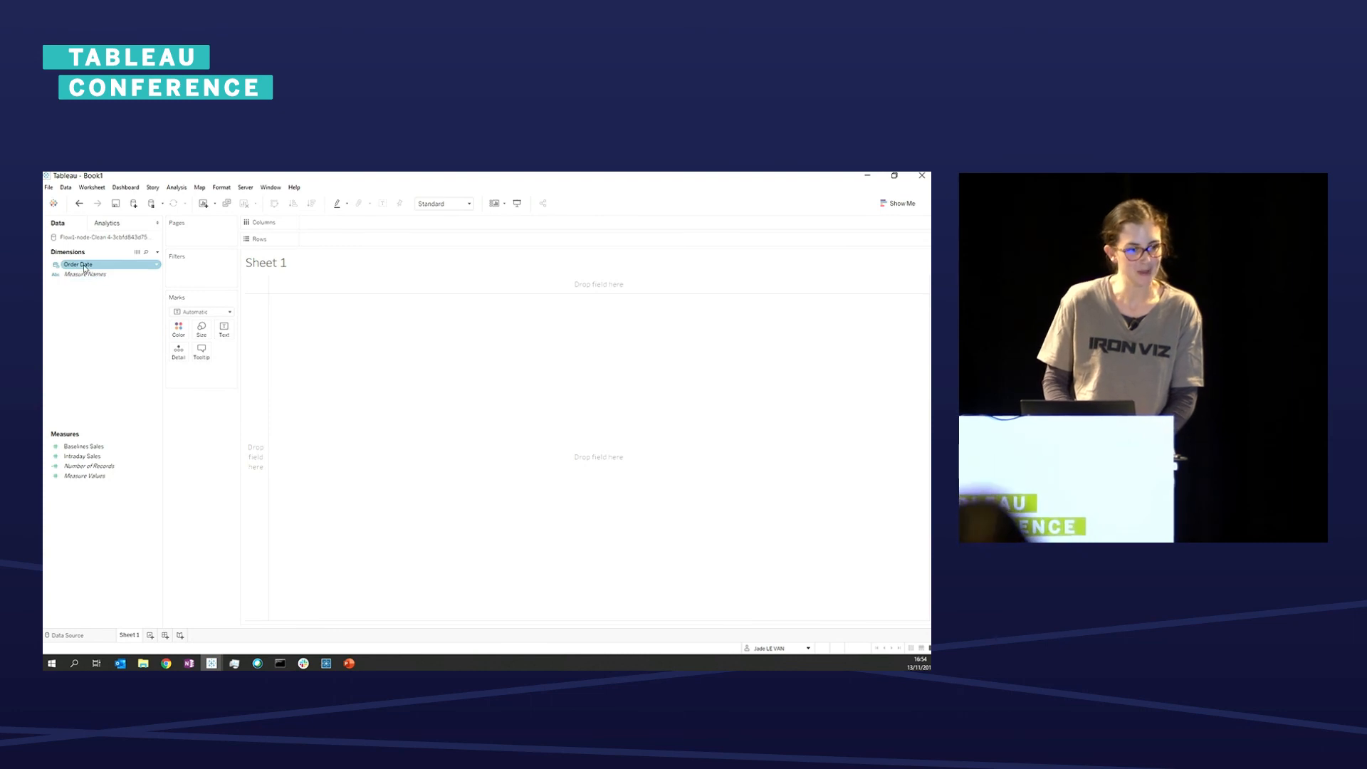
drag(84, 268, 339, 228)
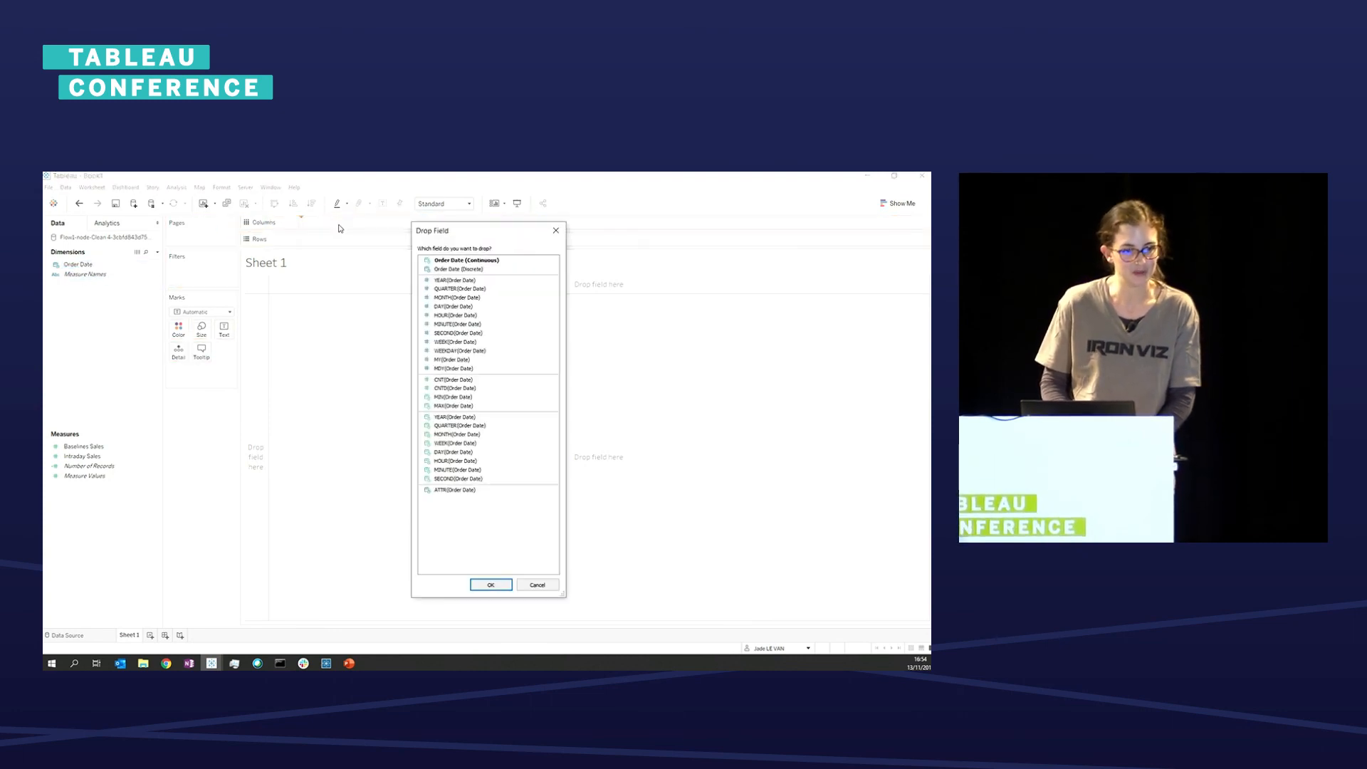
click(457, 316)
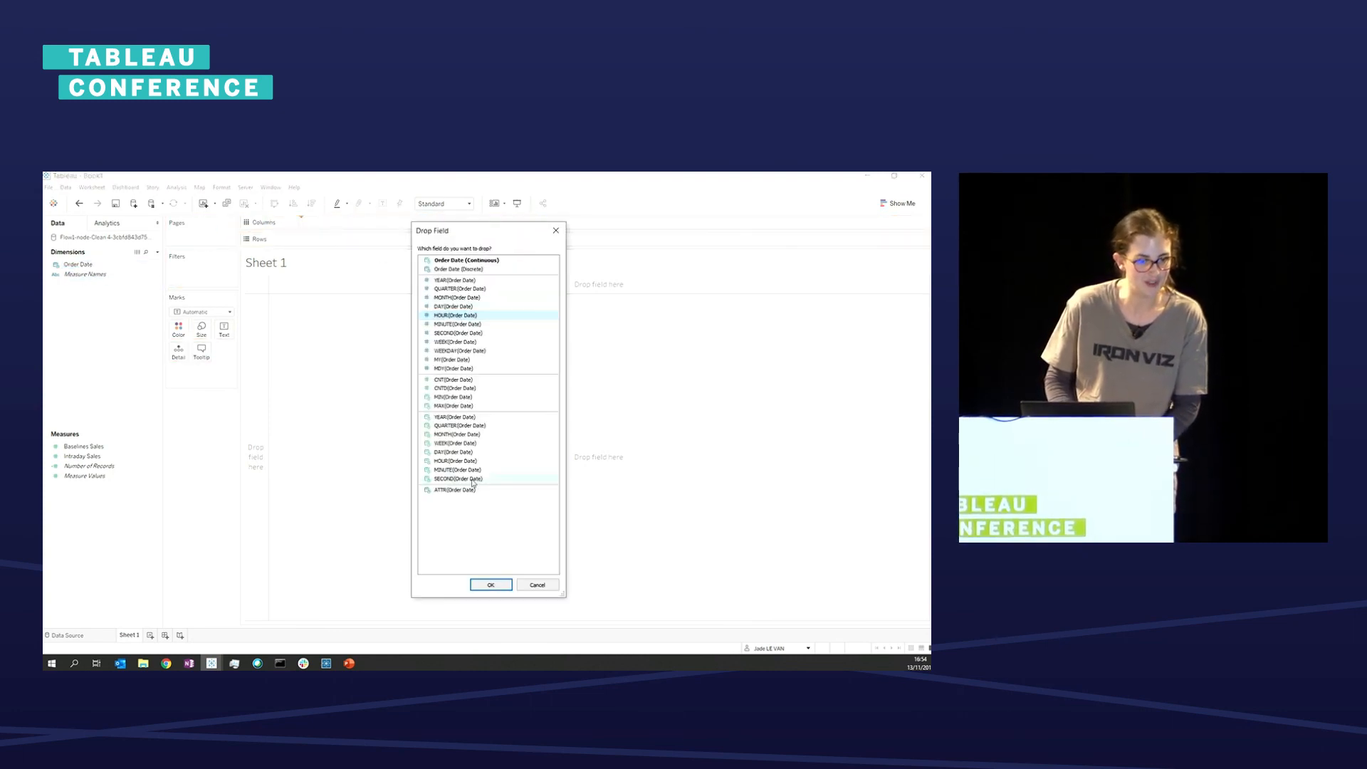
click(490, 585)
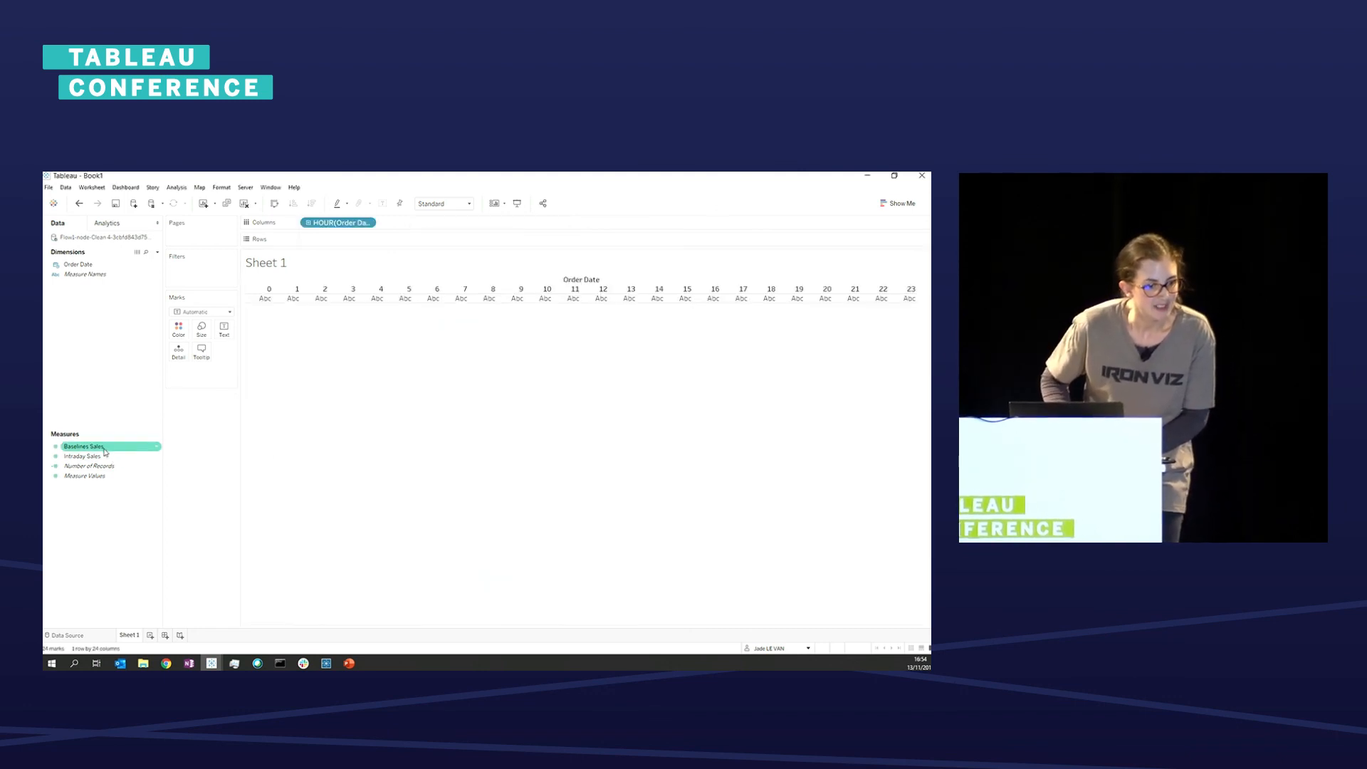
- Plot Baselines Sales and Intraday Sales as rows and combine them into a dual-axis line chart
drag(82, 446, 346, 241)
drag(89, 456, 420, 240)
right_click(420, 240)
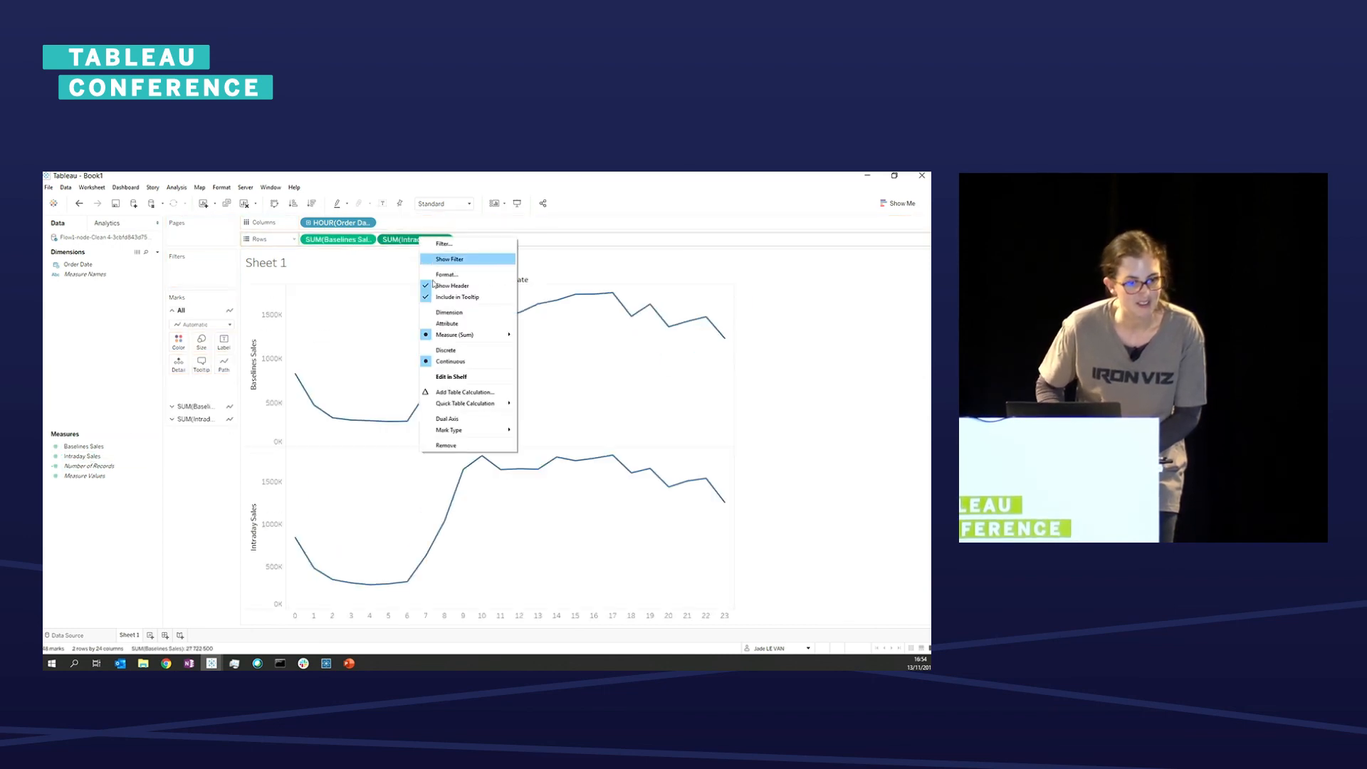
click(454, 418)
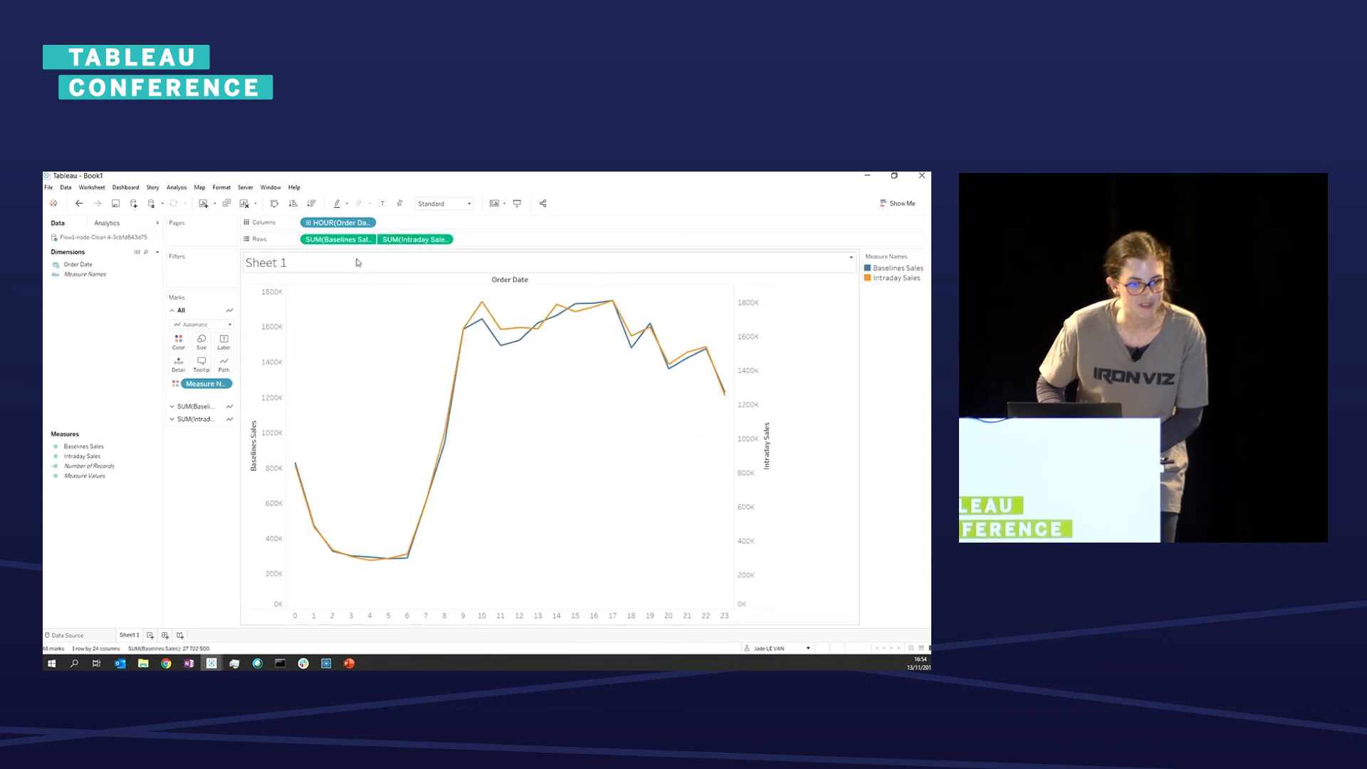
- Apply the Running Total quick table calculation to both the Baselines Sales and Intraday Sales measures
right_click(397, 240)
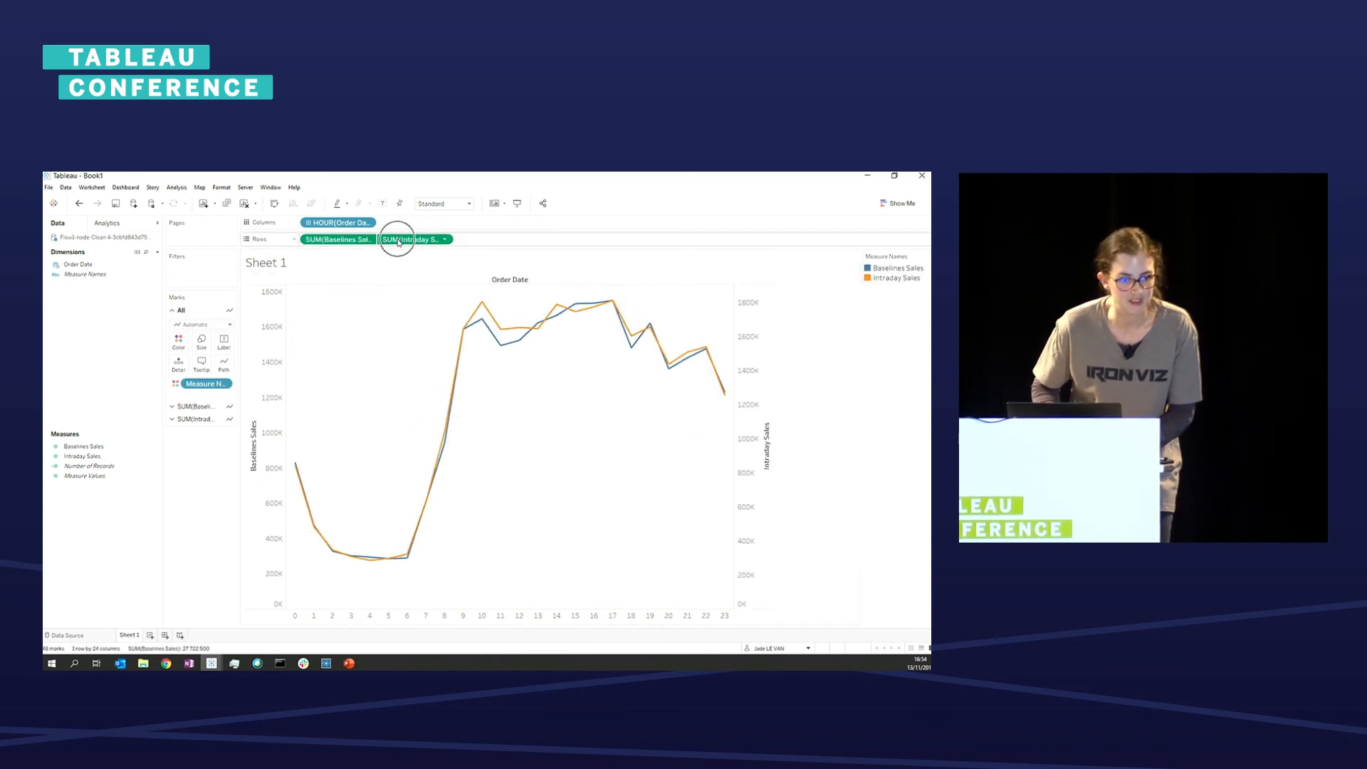
mouse_move(456, 337)
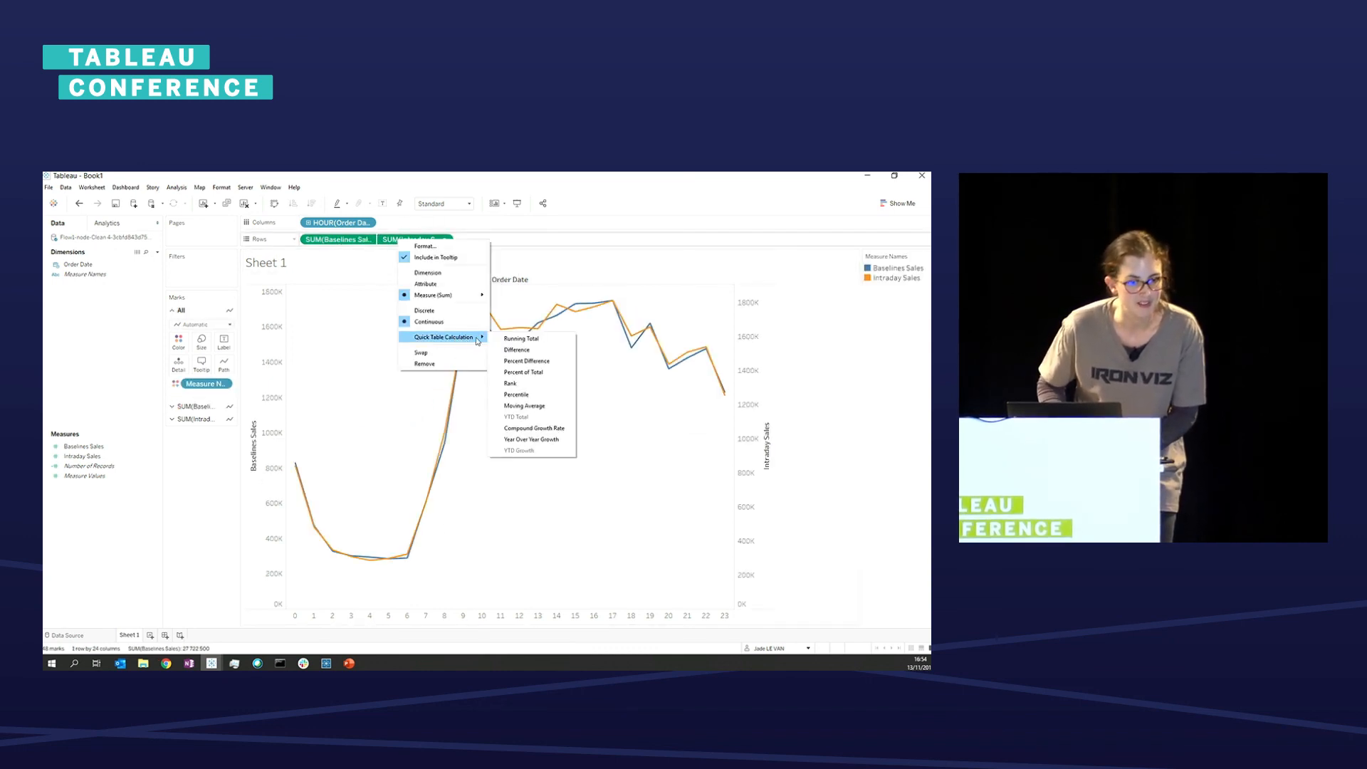
click(502, 338)
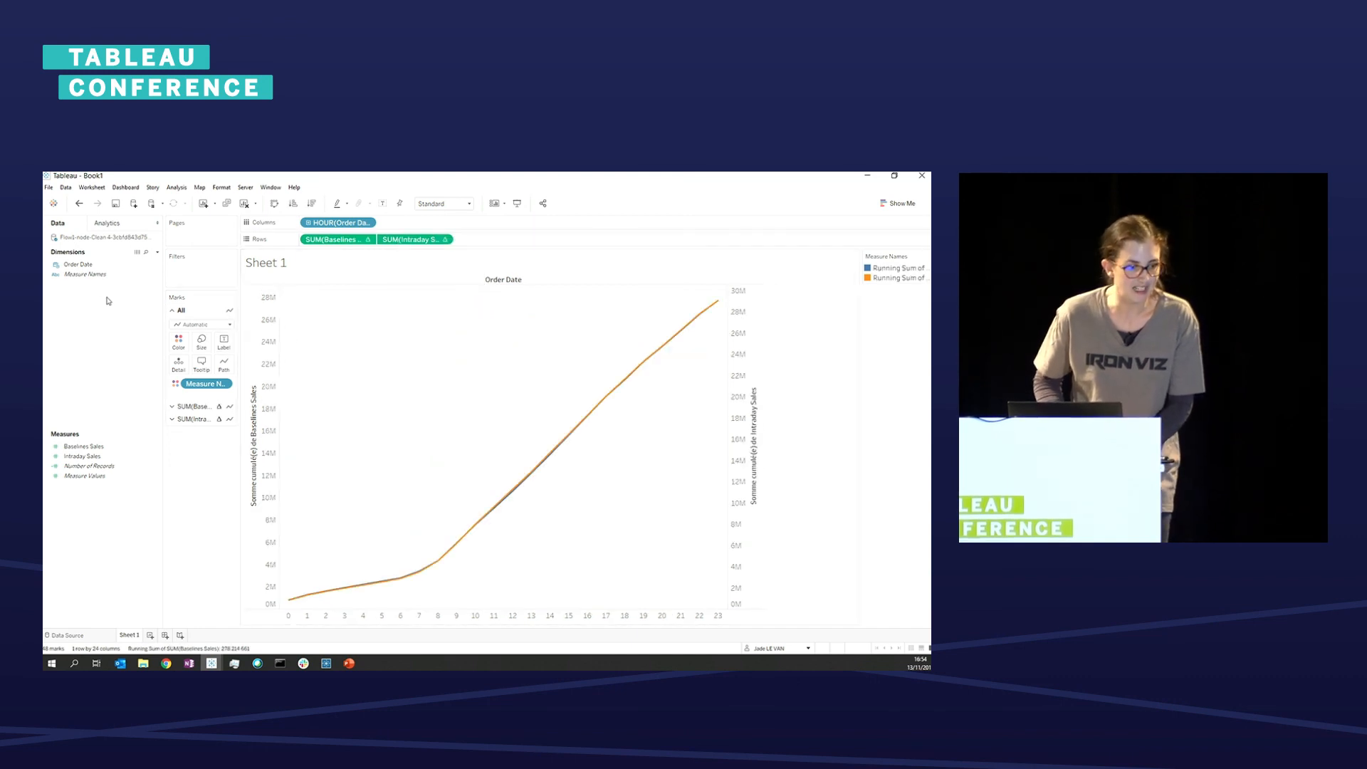
- Filter the chart by the Month / Day / Year of Order Date, selecting only 18 octobre 2019
click(84, 266)
drag(86, 269, 196, 278)
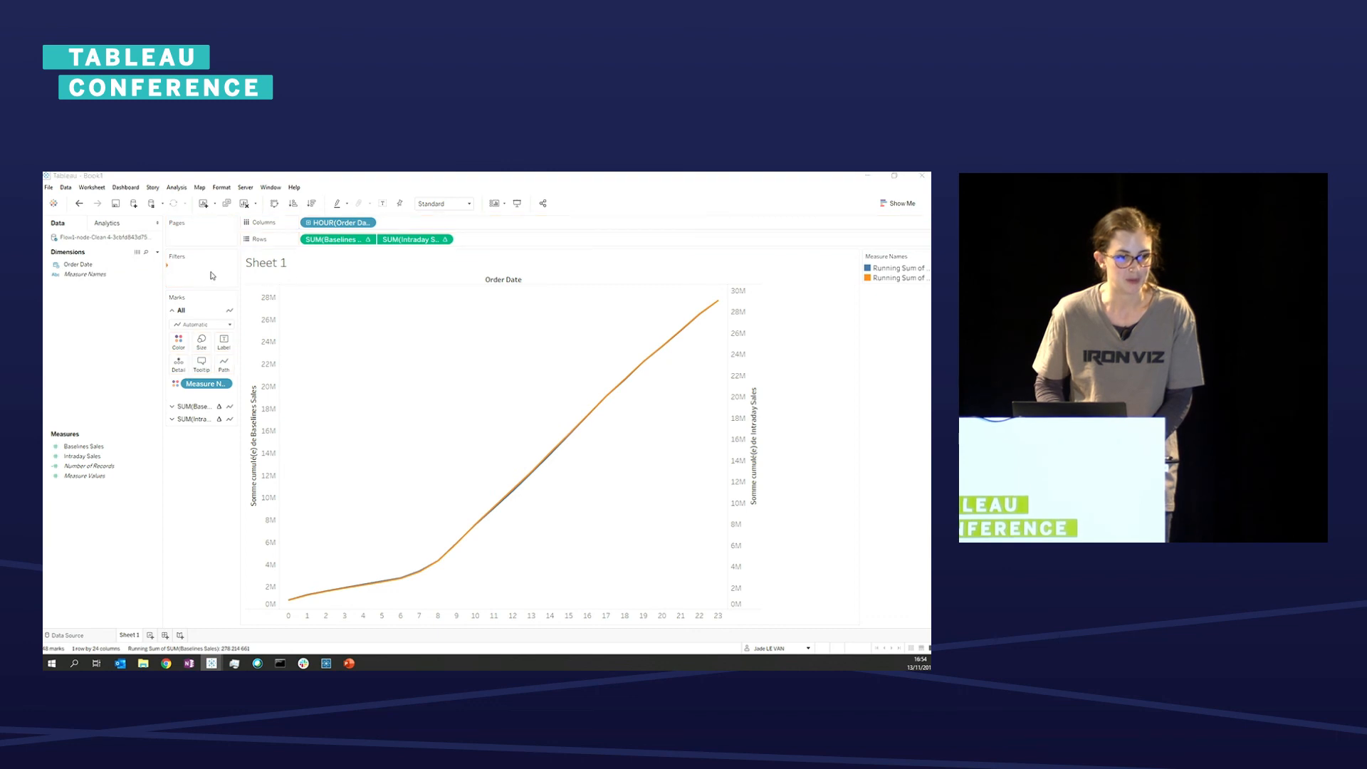
click(459, 412)
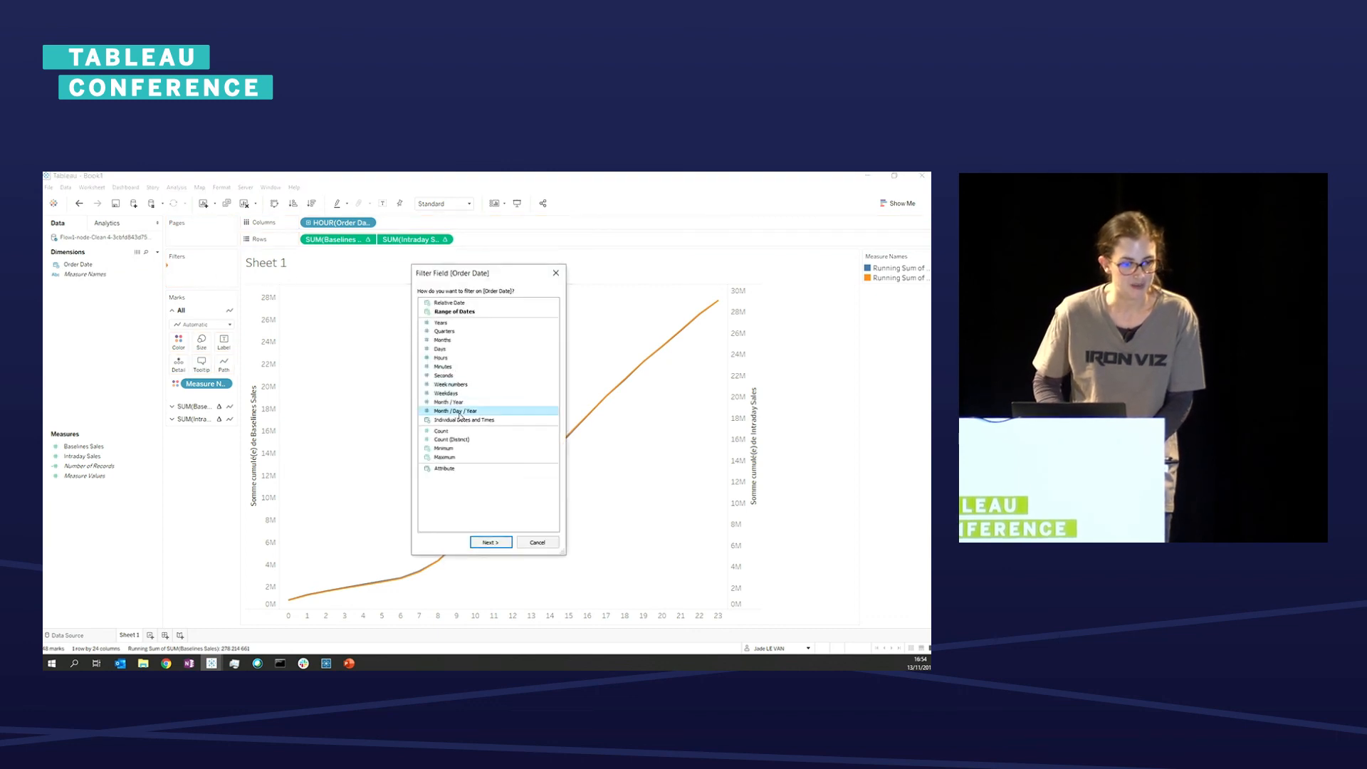
click(490, 542)
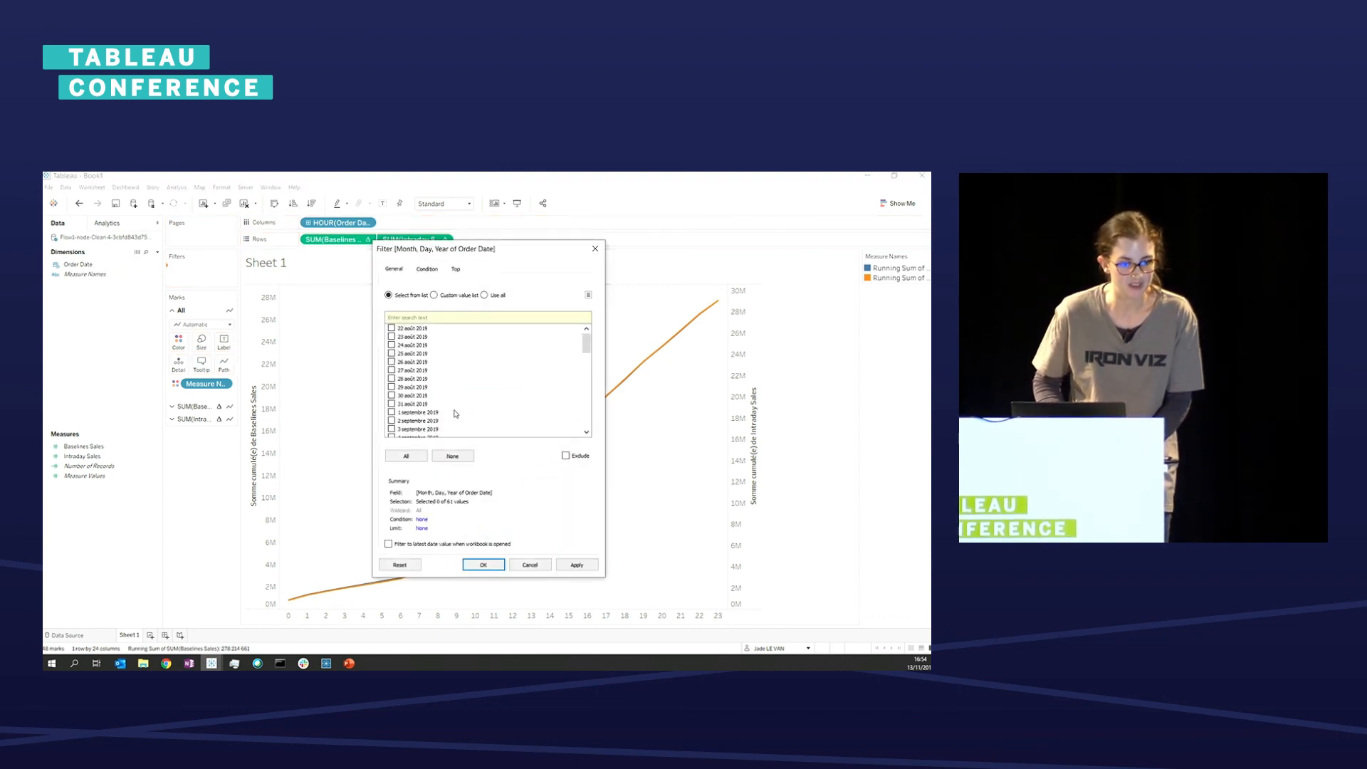
scroll(456, 413, down, 16)
click(399, 405)
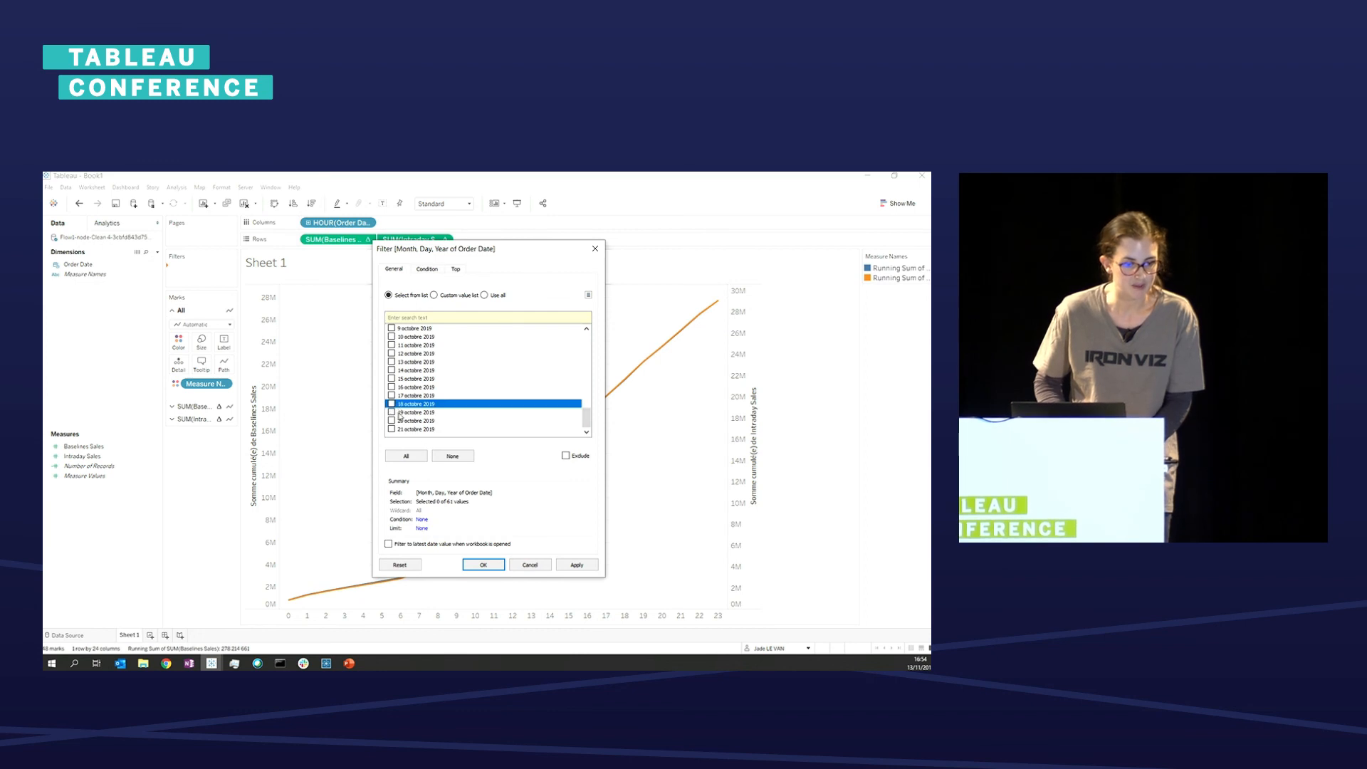
click(391, 403)
click(483, 566)
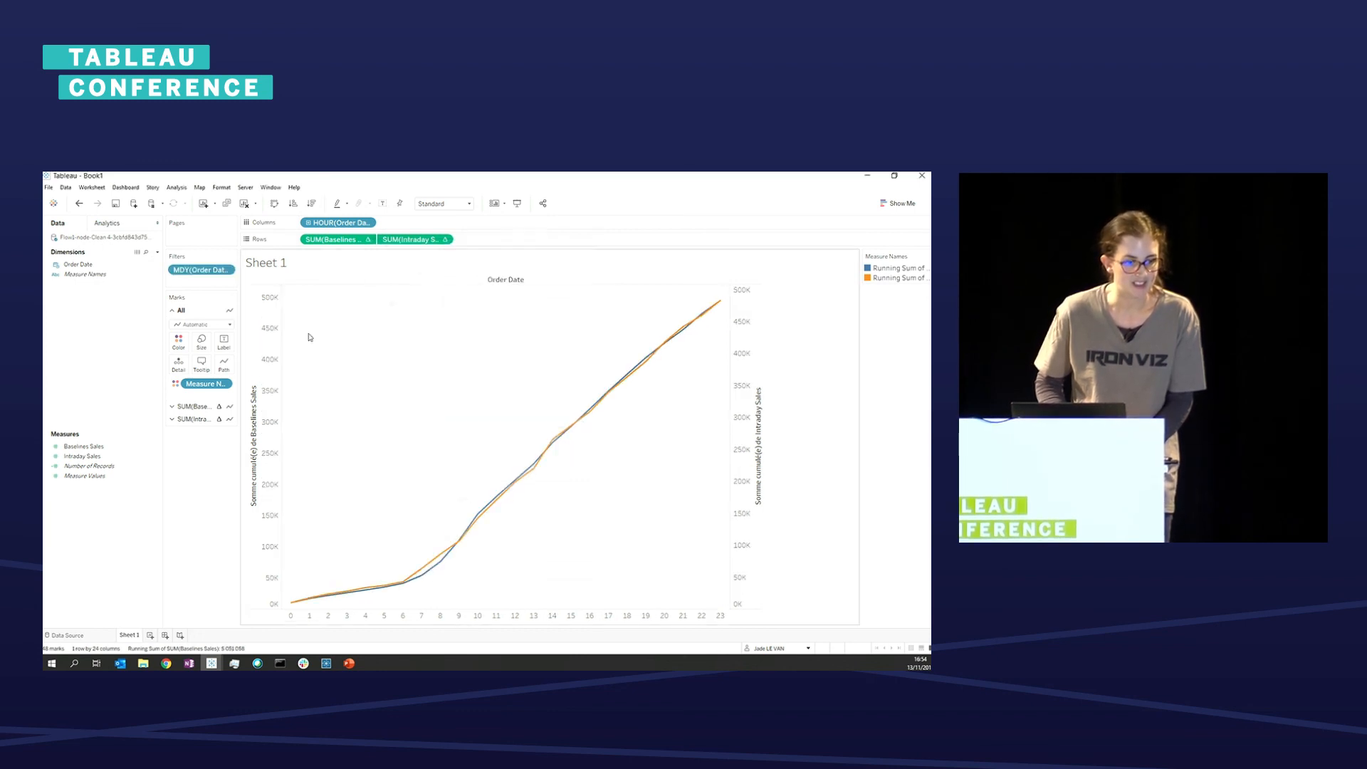
- Show the Order Date filter beside the chart as a single-value dropdown
right_click(205, 269)
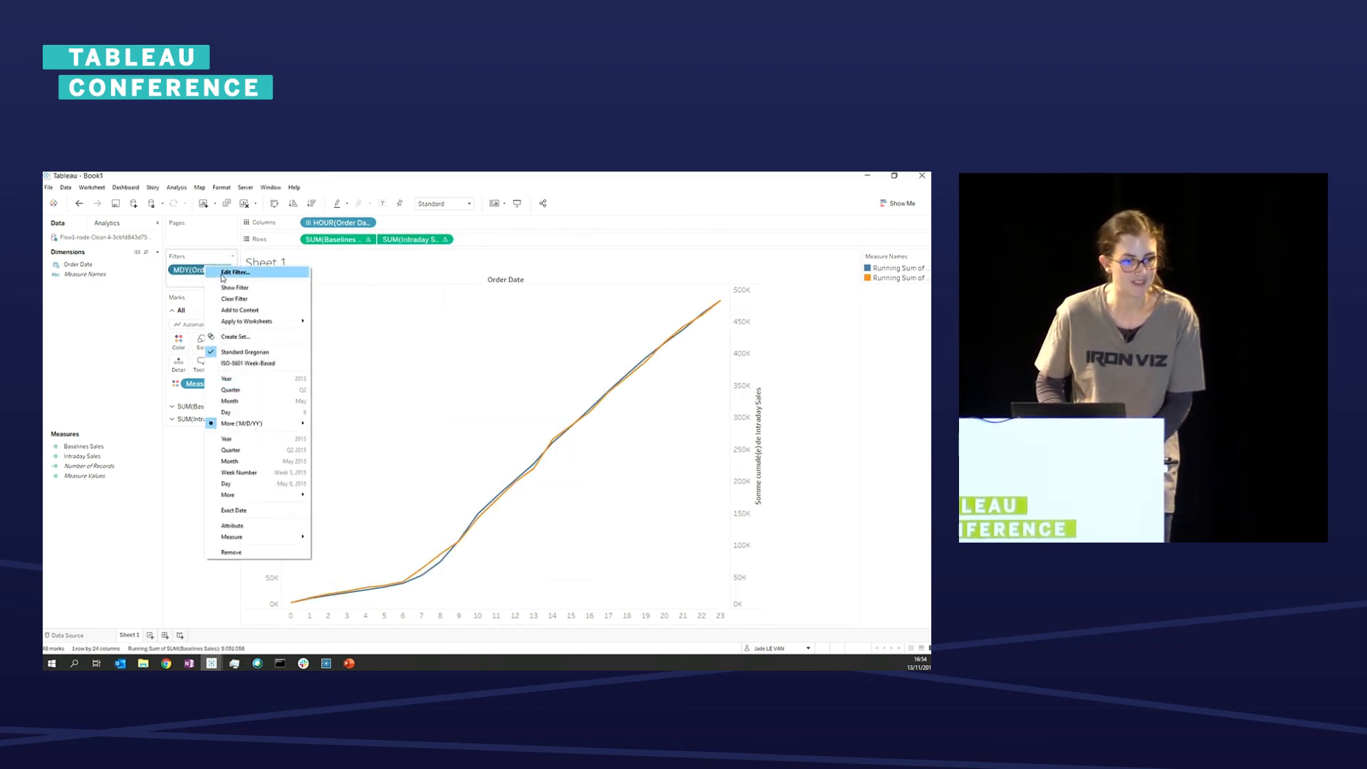
click(221, 288)
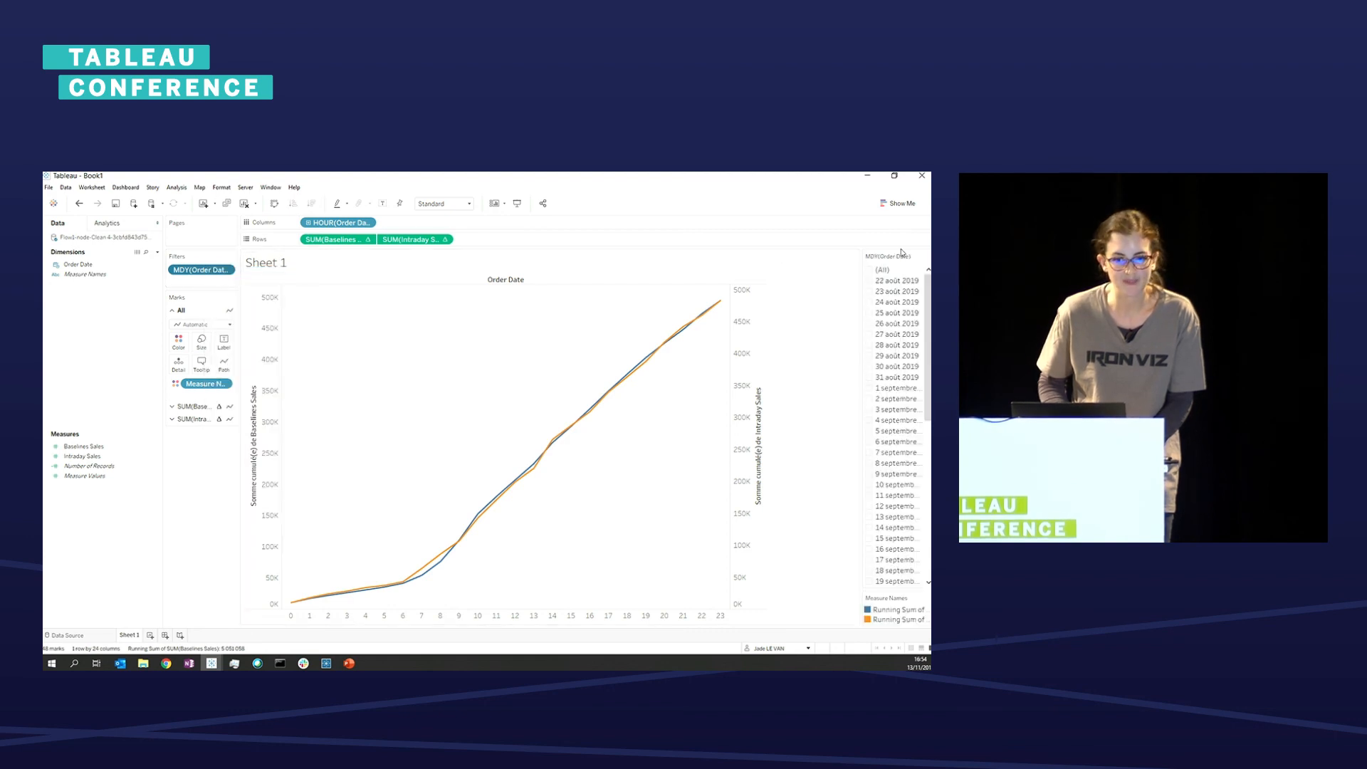
click(929, 256)
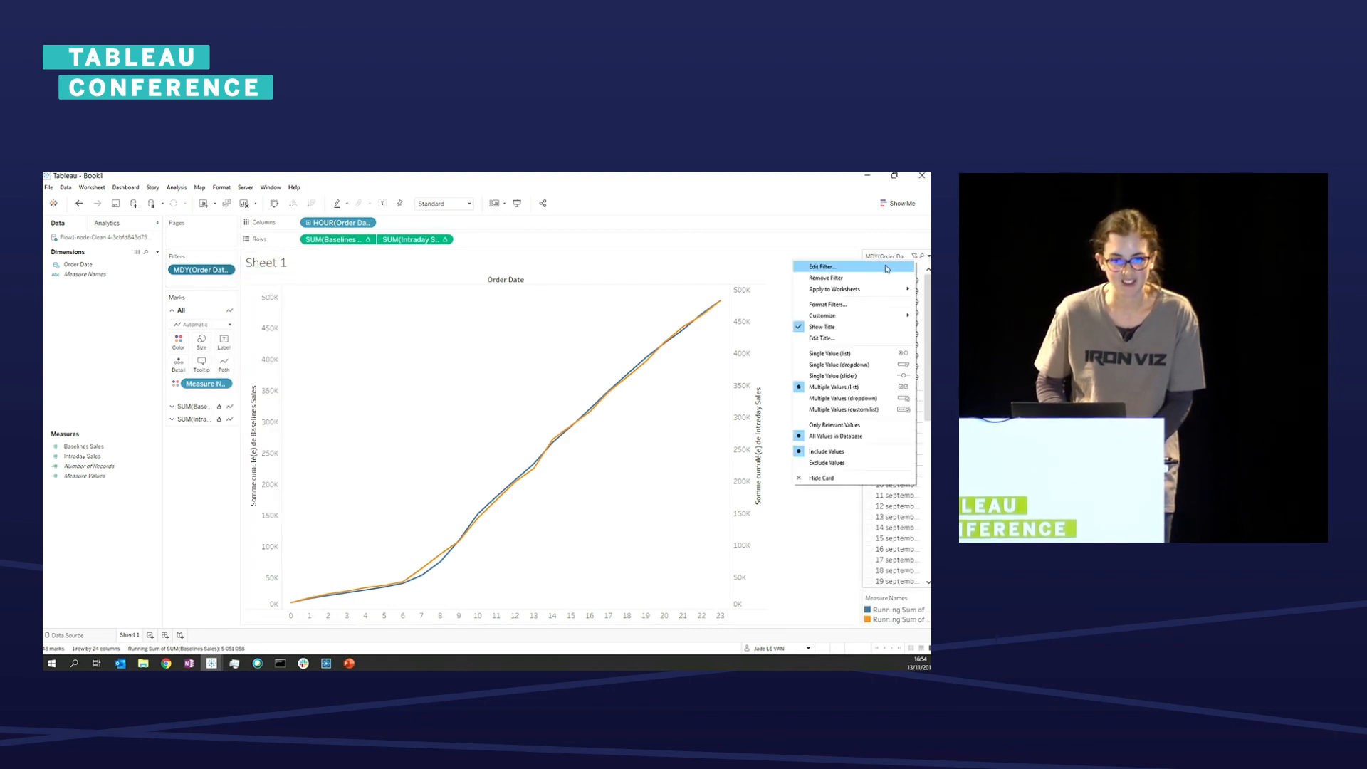
click(855, 365)
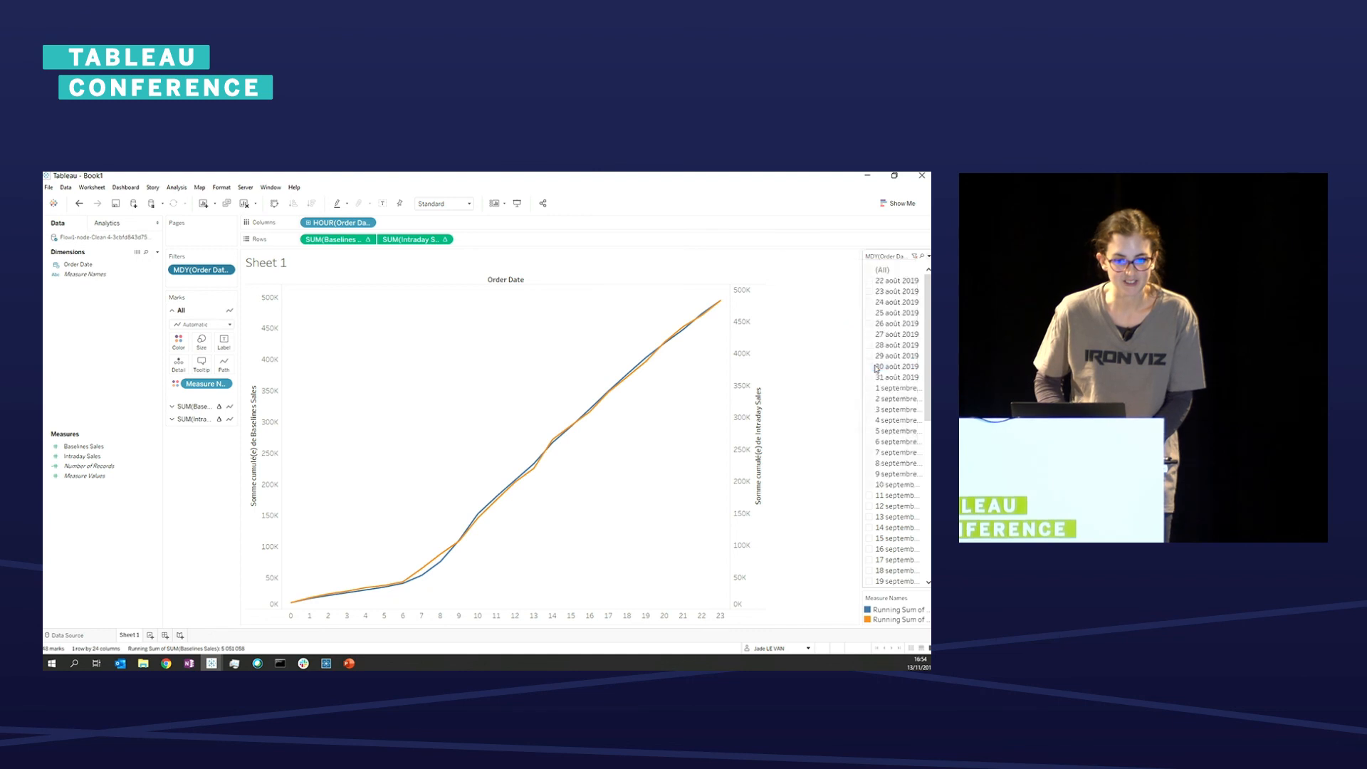
- Change the mark type of the Intraday Sales measure to Area, leaving Baselines Sales as a line
click(207, 419)
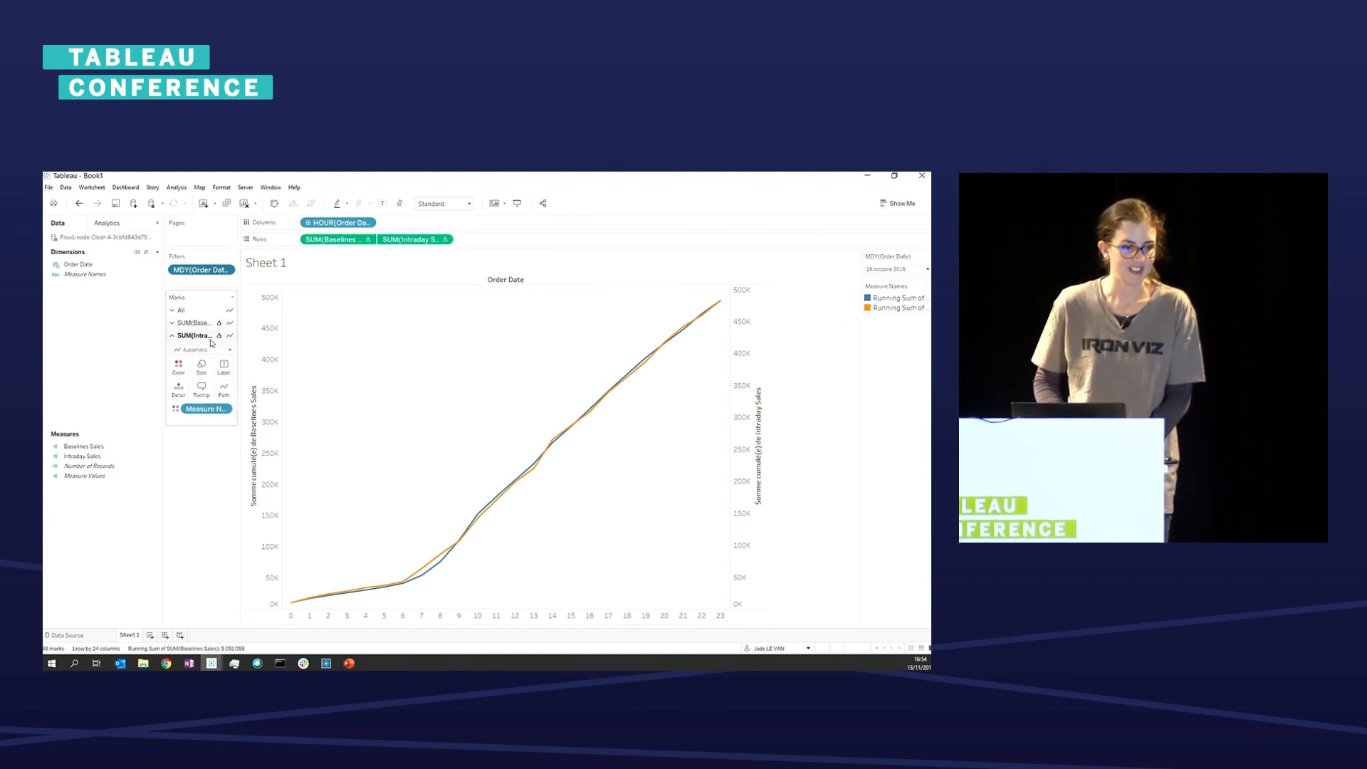
click(213, 350)
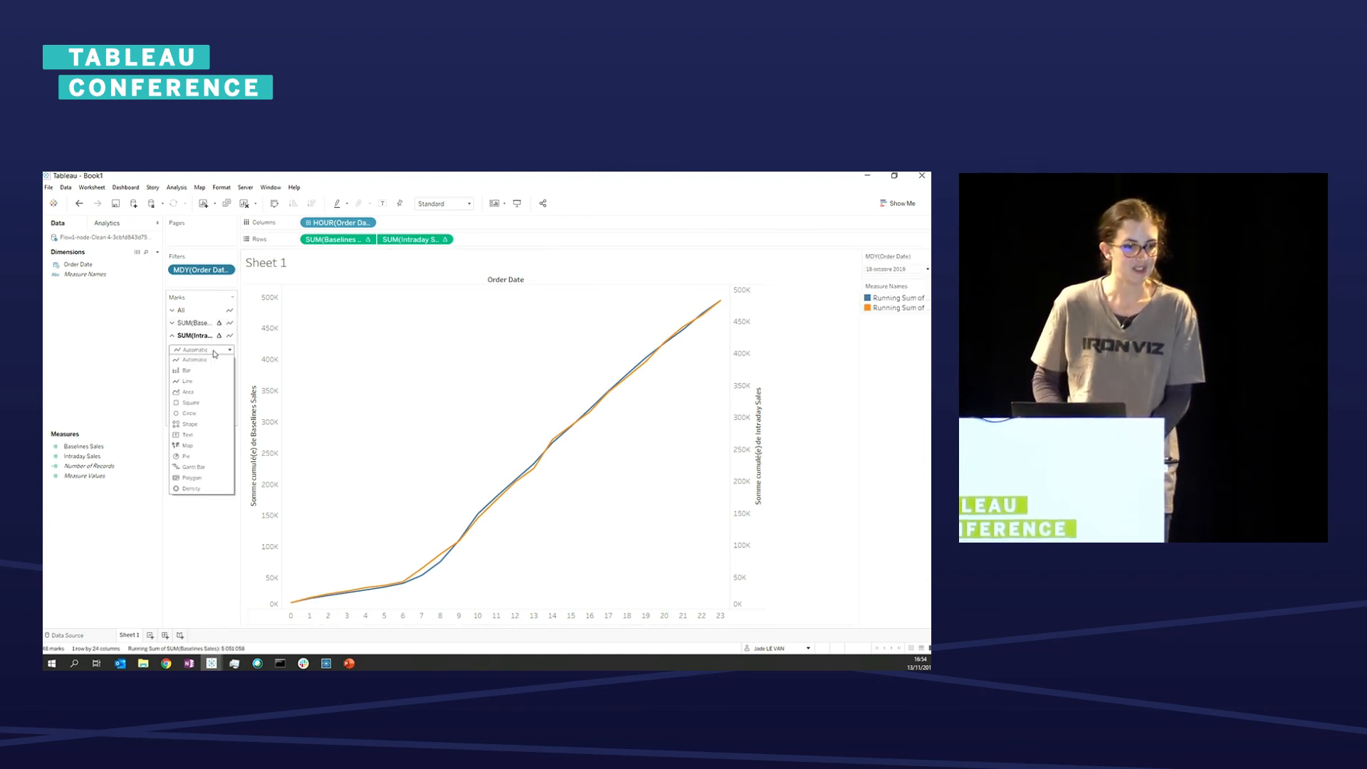
click(188, 392)
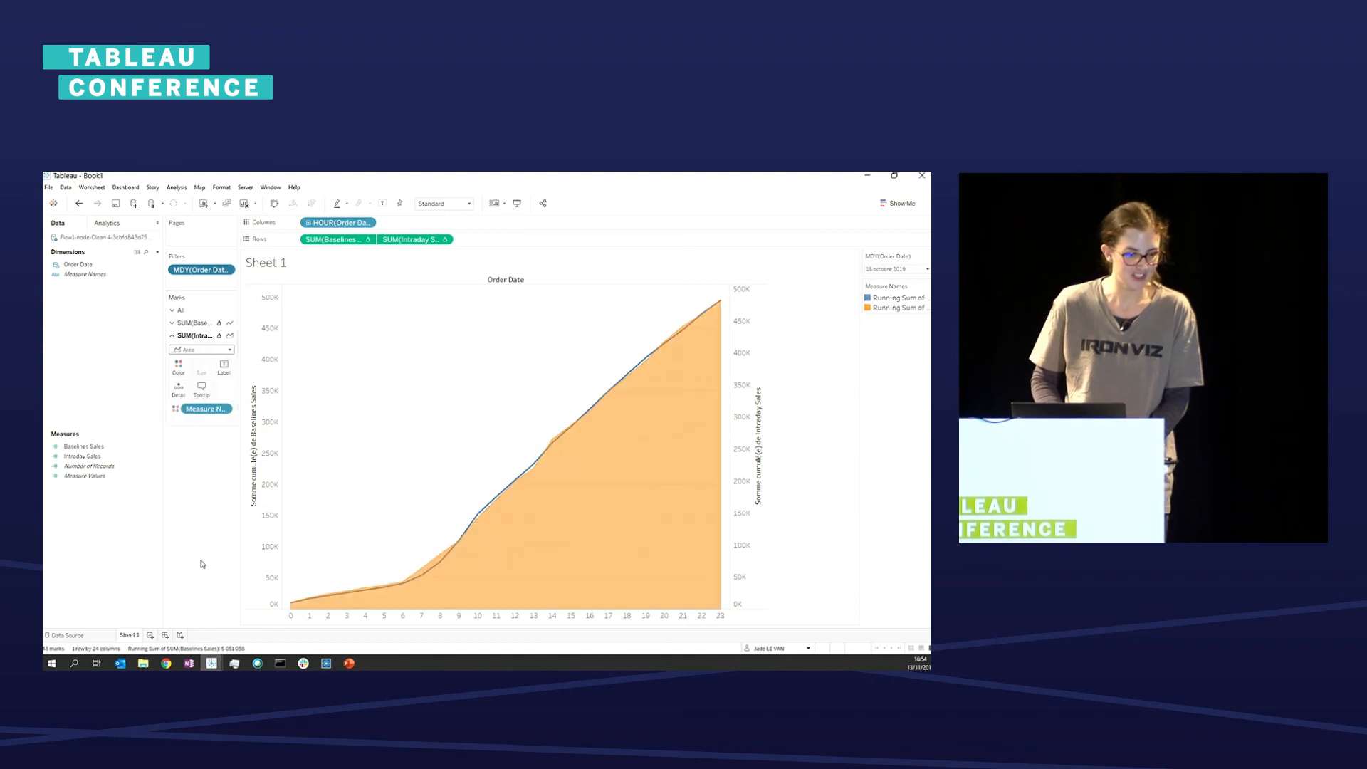
- Switch the Order Date filter to 4 octobre 2019, 17 octobre 2019 and 22 août 2019 in turn to compare the chart
click(901, 269)
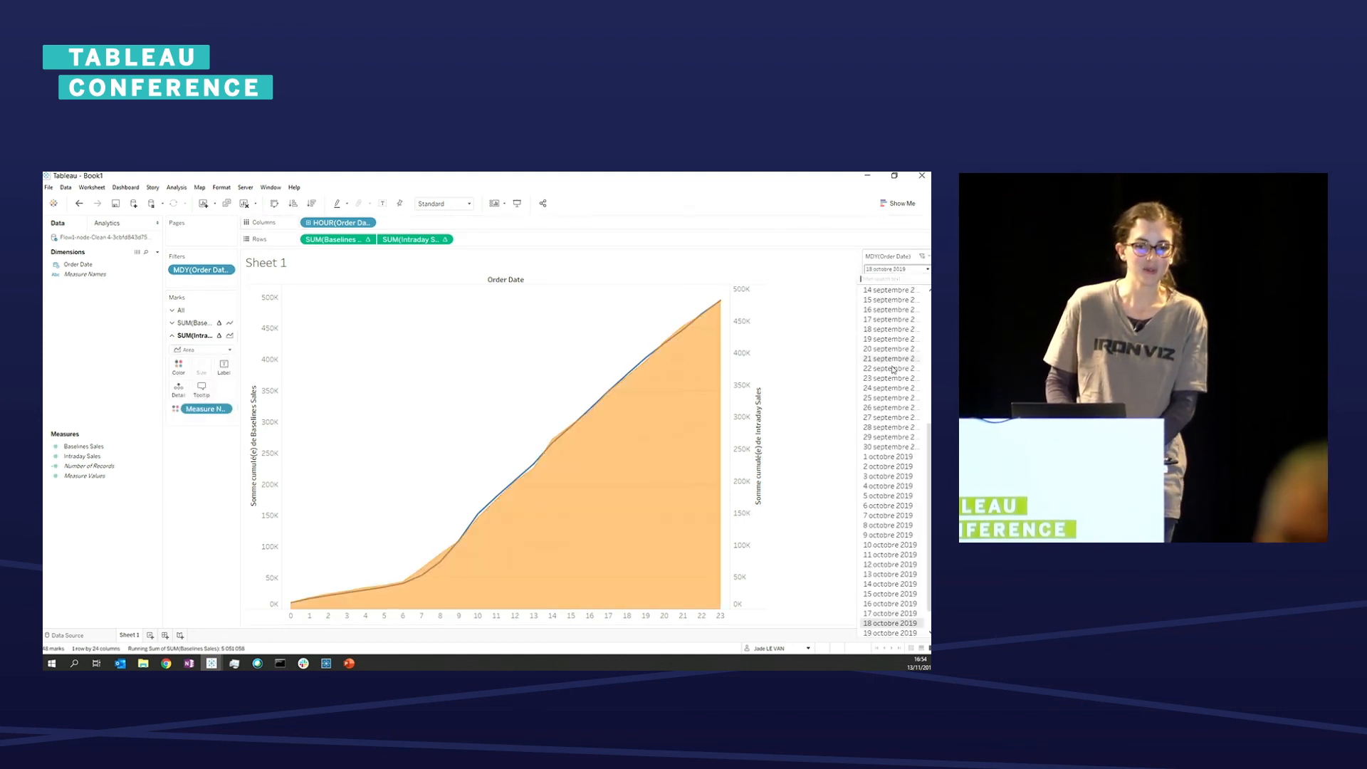
click(889, 487)
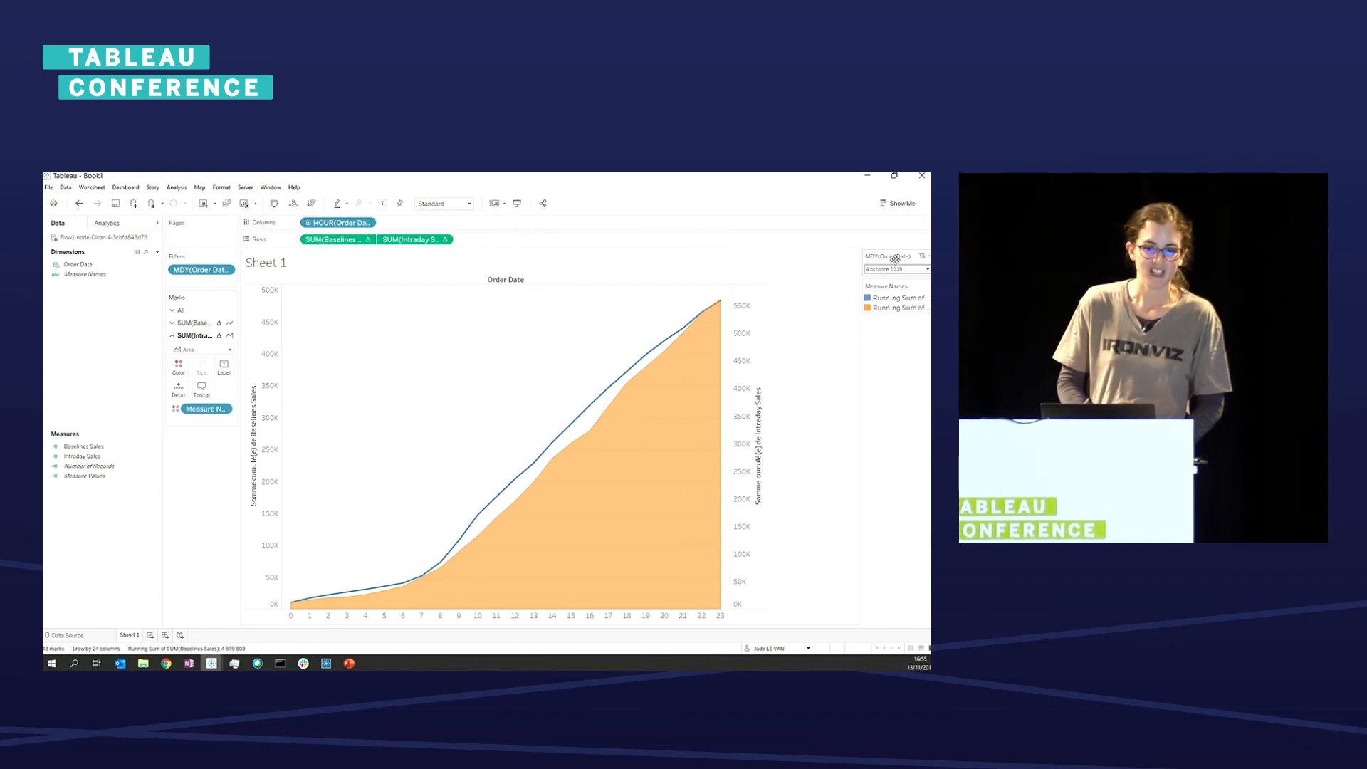
click(895, 270)
scroll(887, 517, down, 3)
click(888, 539)
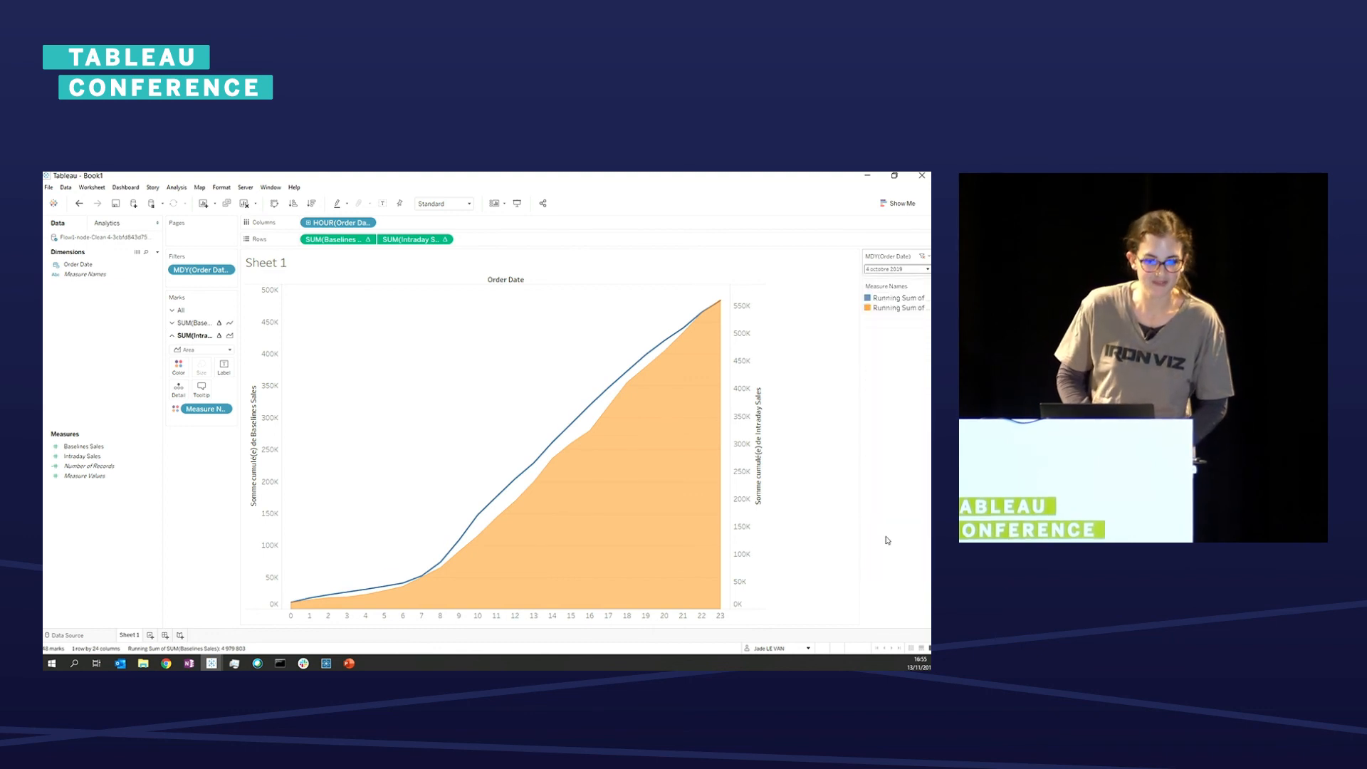
click(900, 273)
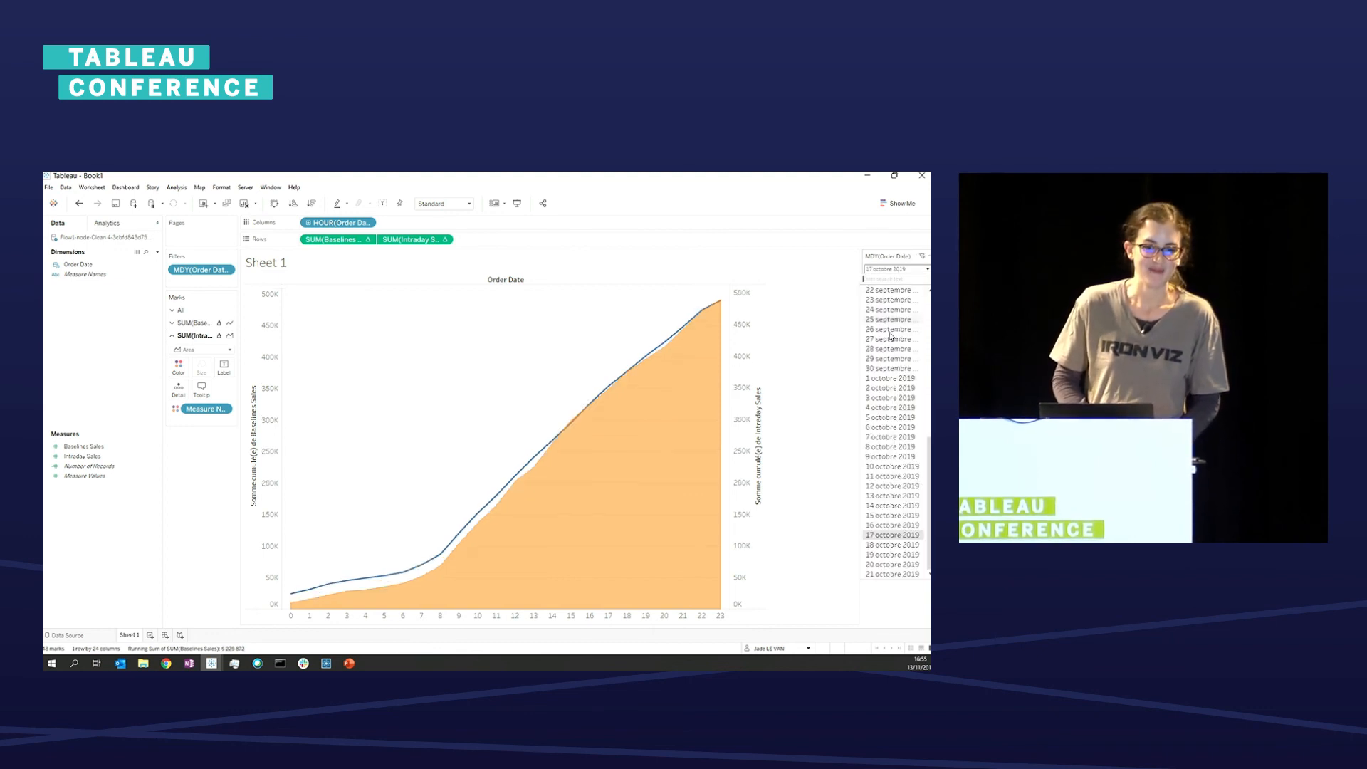
click(889, 301)
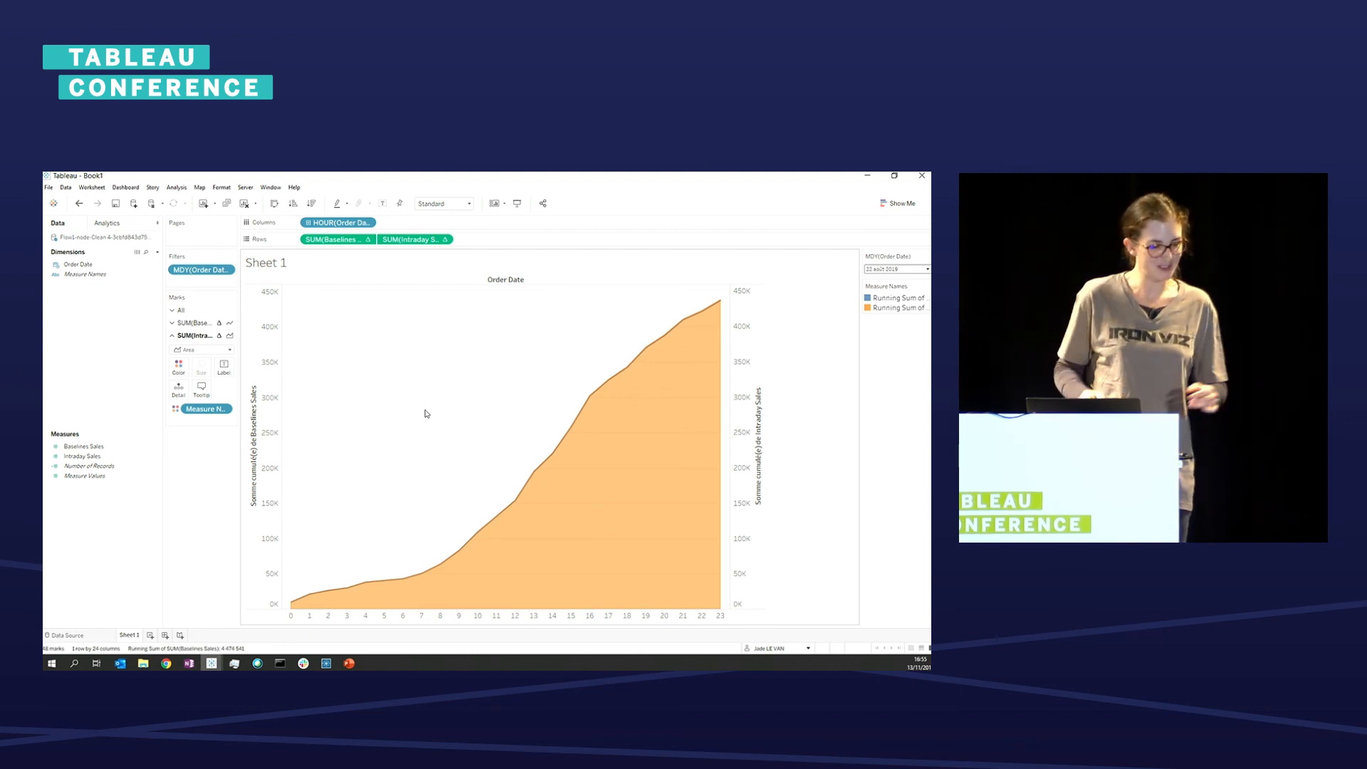
- Create a calculated field named "6 weeks of history?"
right_click(92, 308)
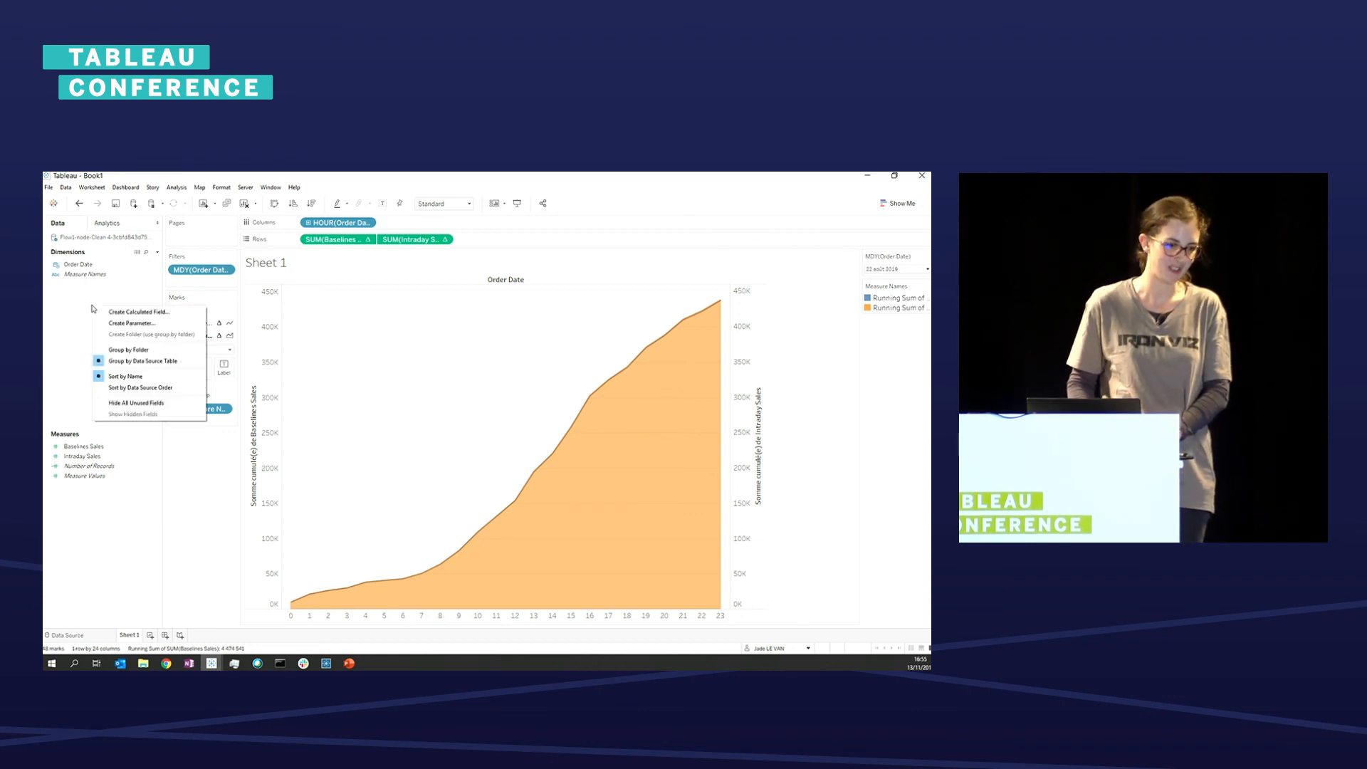
click(138, 312)
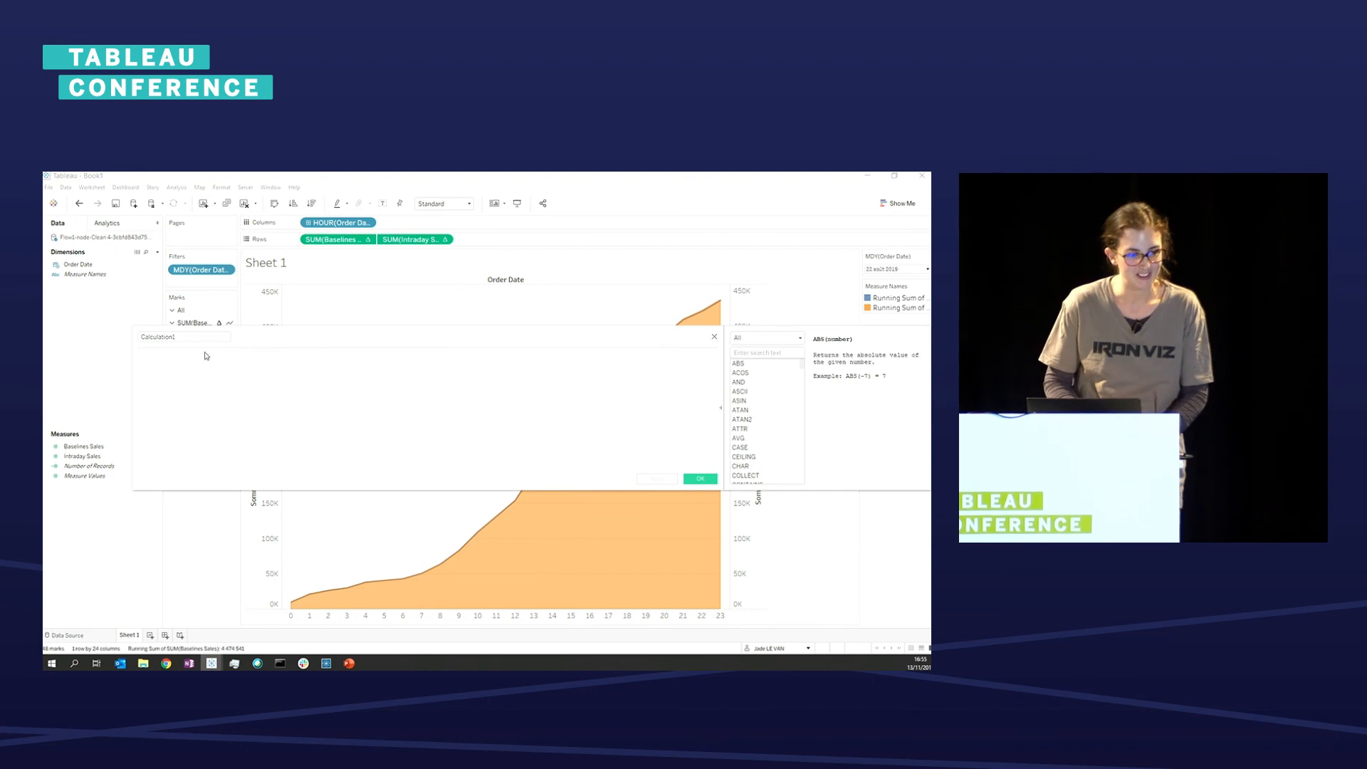
drag(195, 338, 127, 344)
text(6 w)
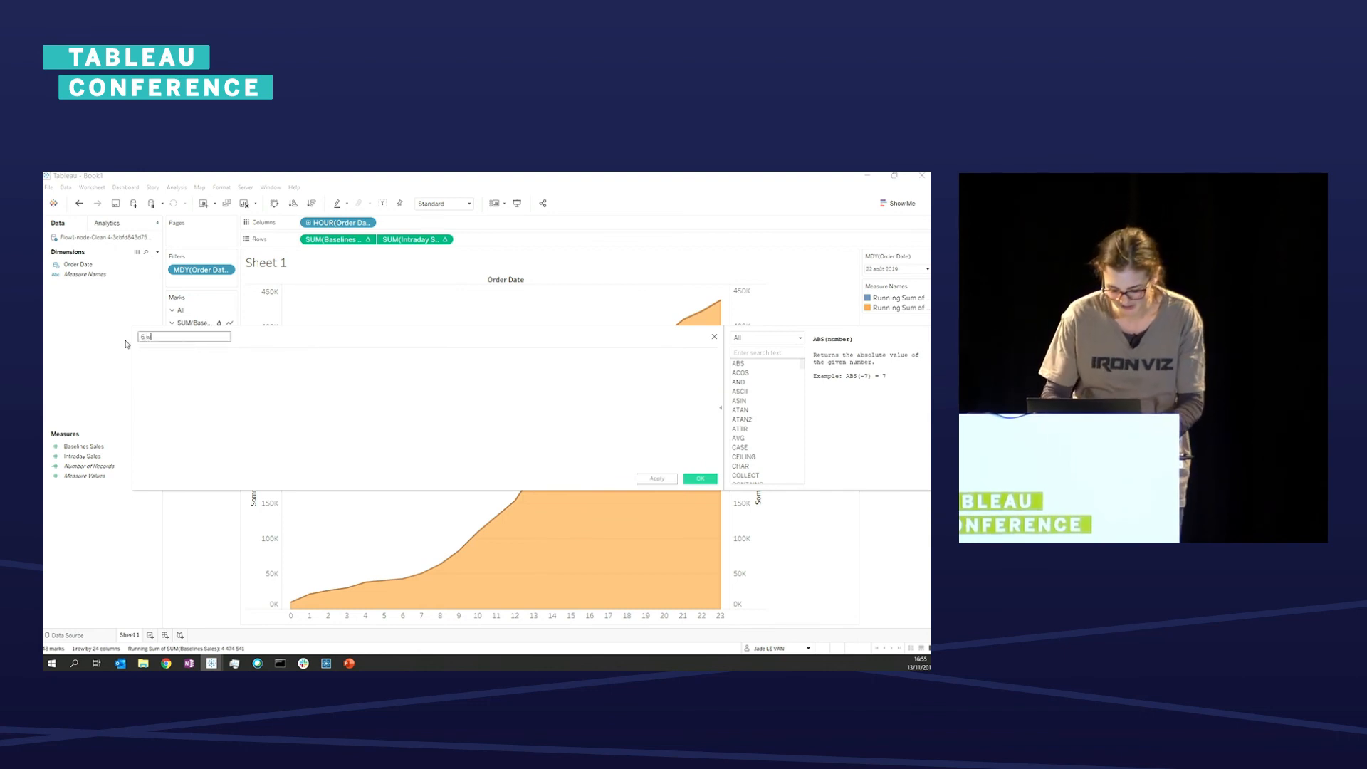
text(eeks of history?)
key(Tab)
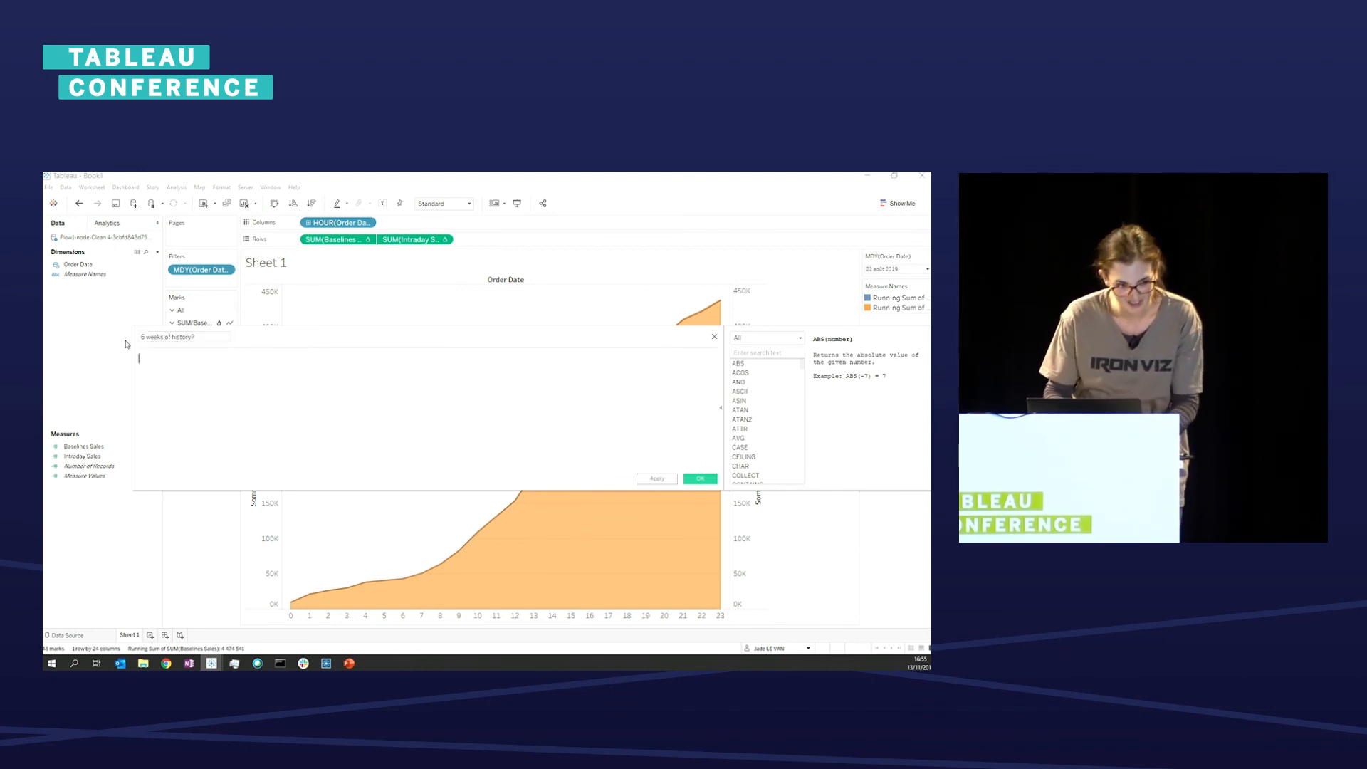
- Write a DATEDIFF formula in weeks from the overall minimum Order Date, as a braced MIN expression, to each row's Order Date
text(DATEDIFF('w)
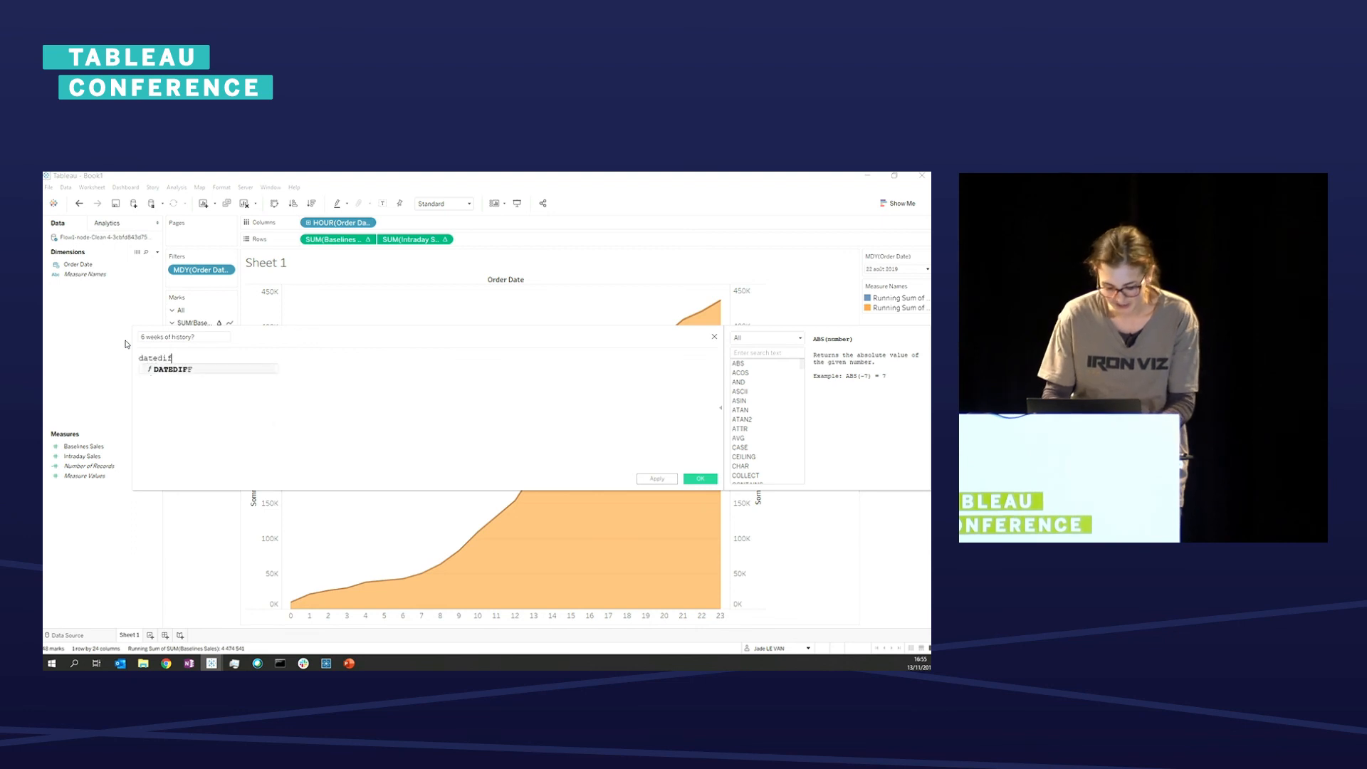
text(eek',)
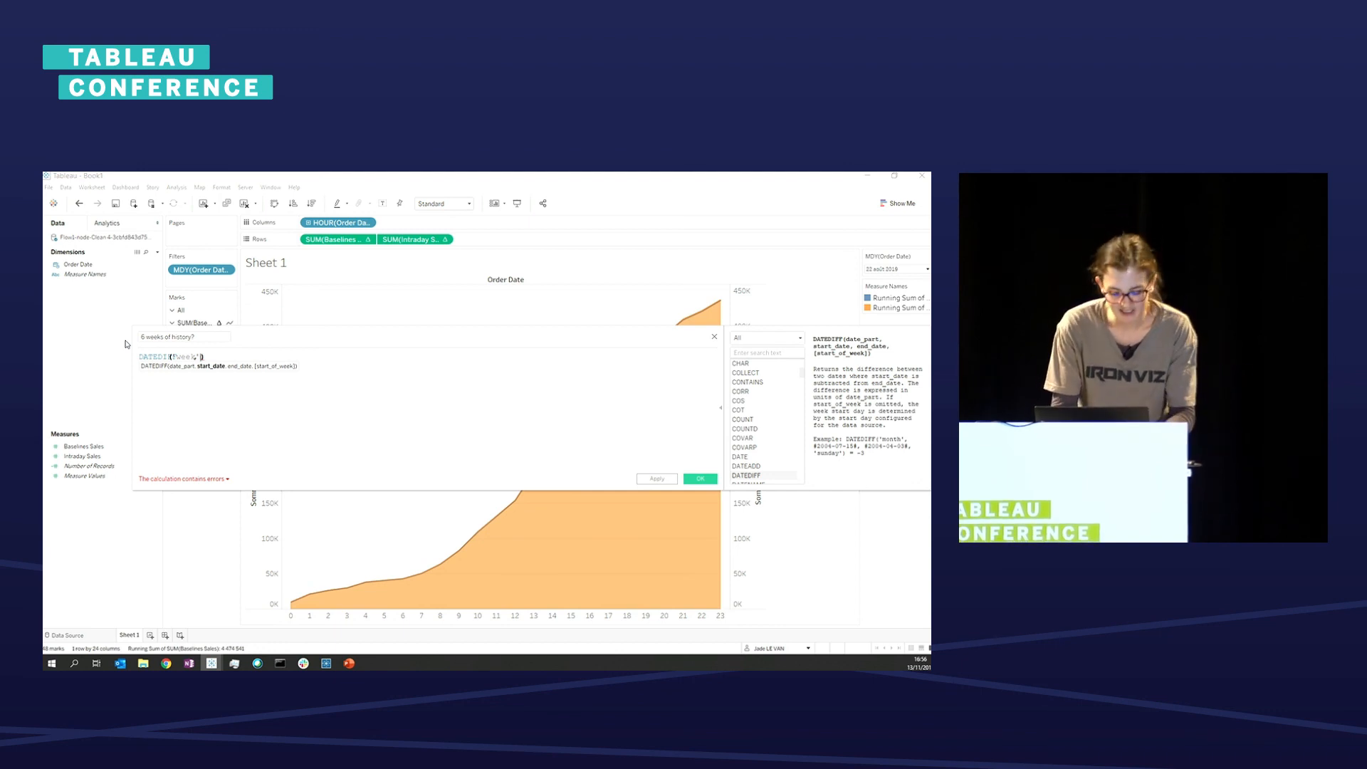
text(, )
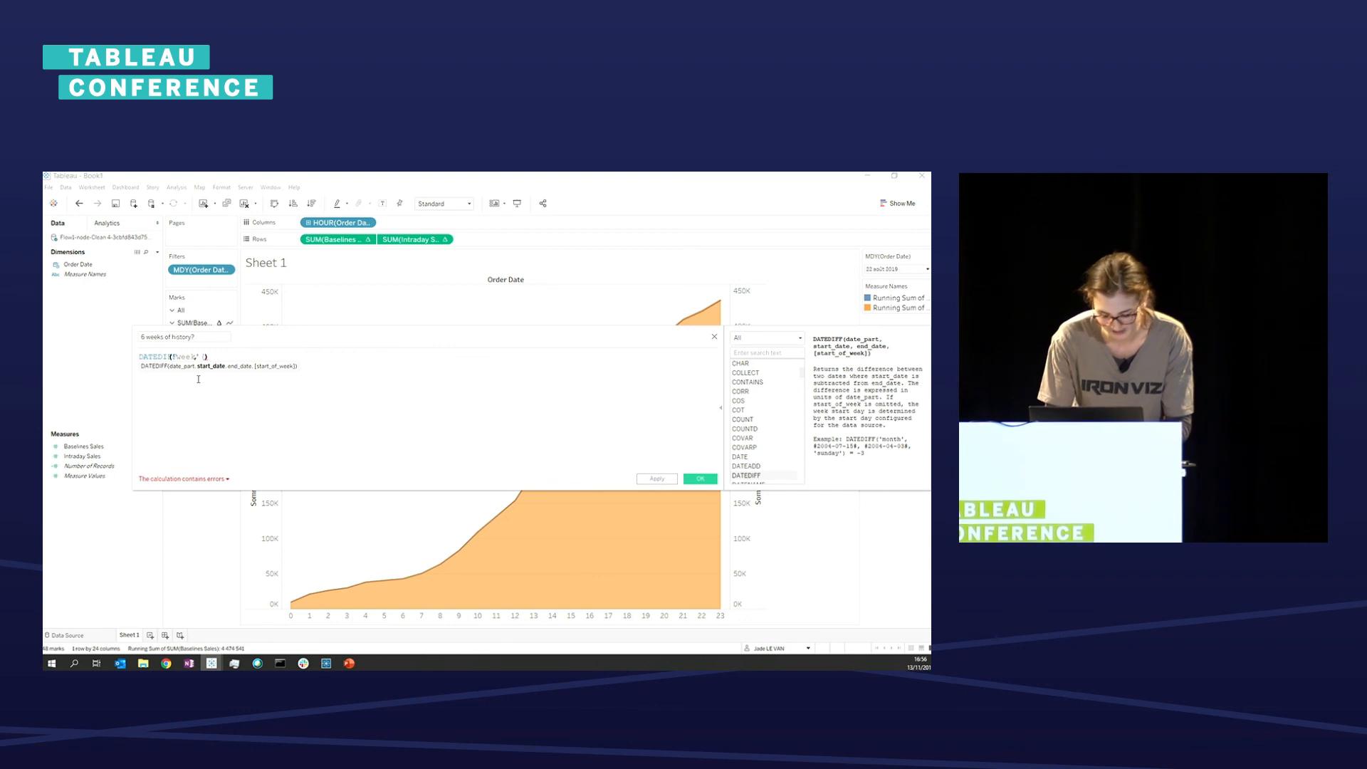
text((MIN(ord)
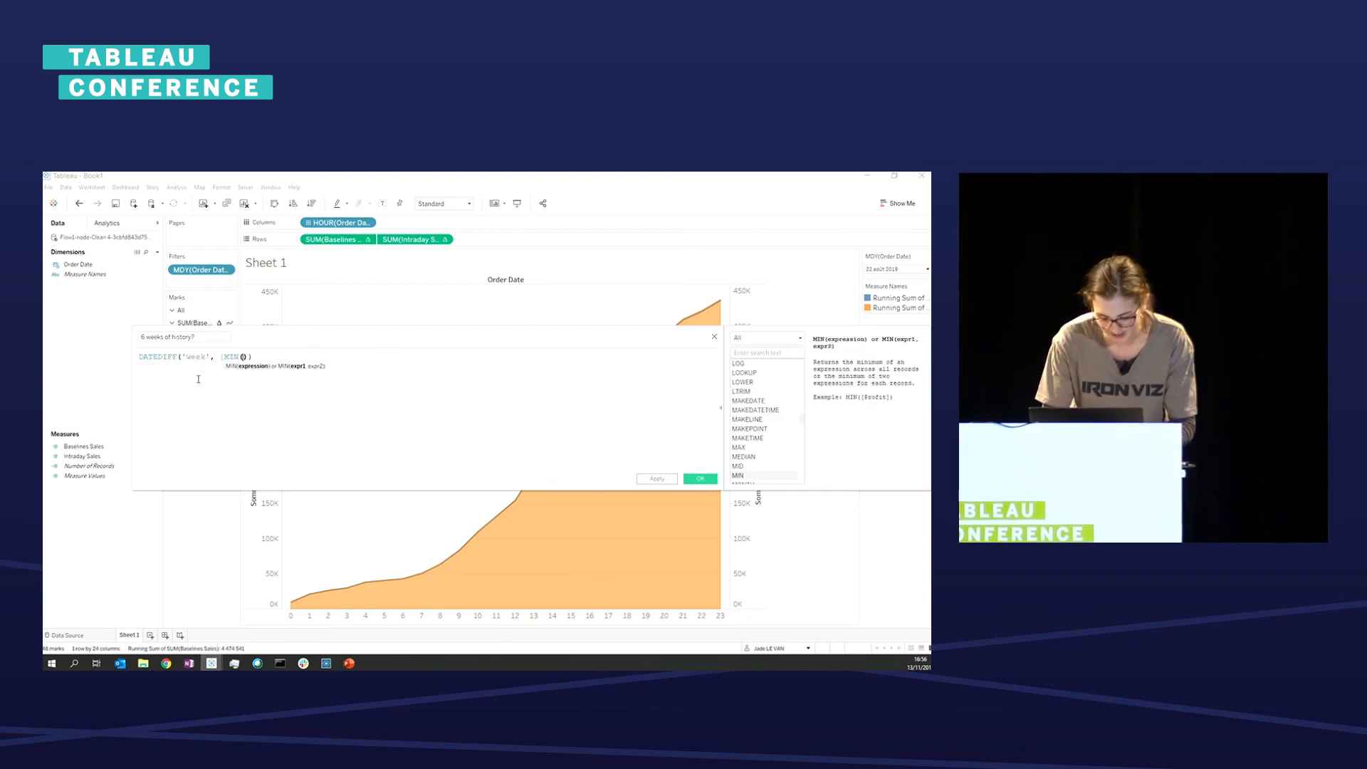
text(er)
key(Return)
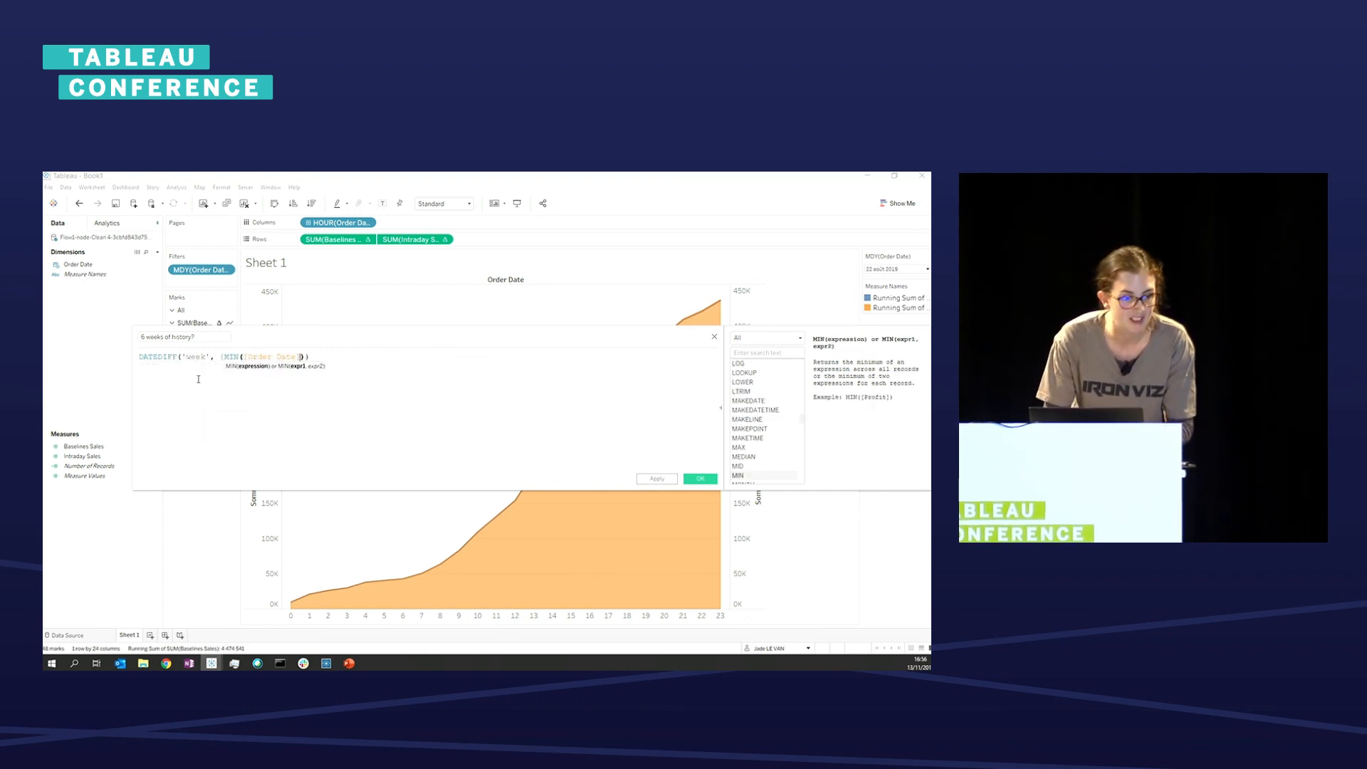
text()})
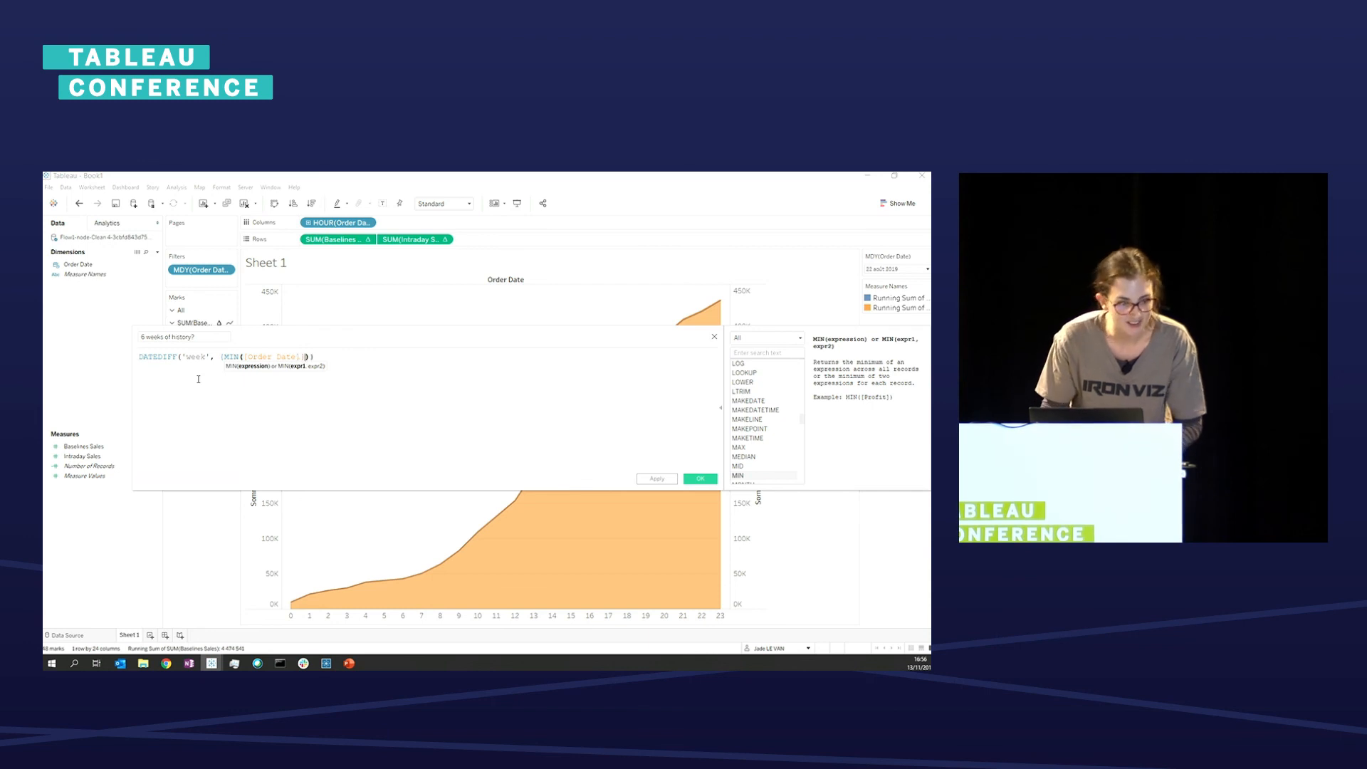
text(, order)
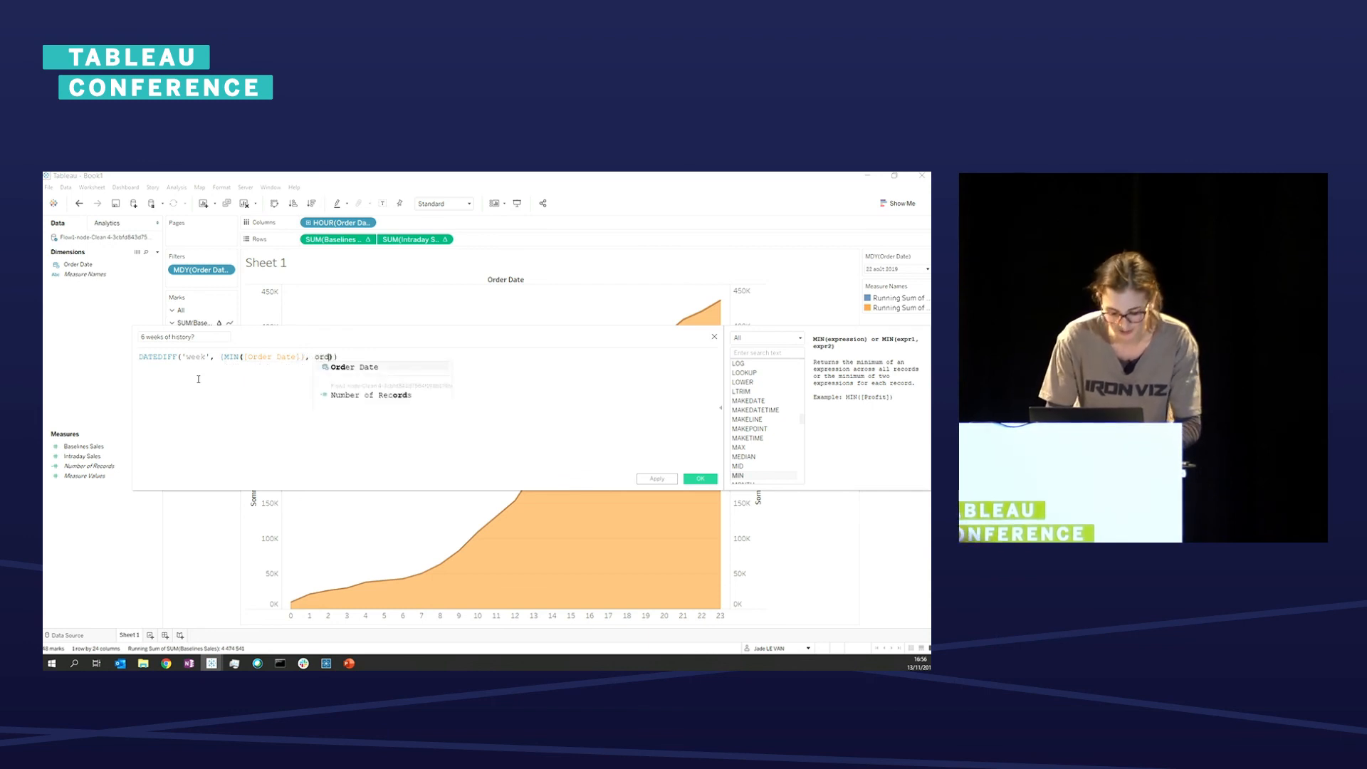
key(Return)
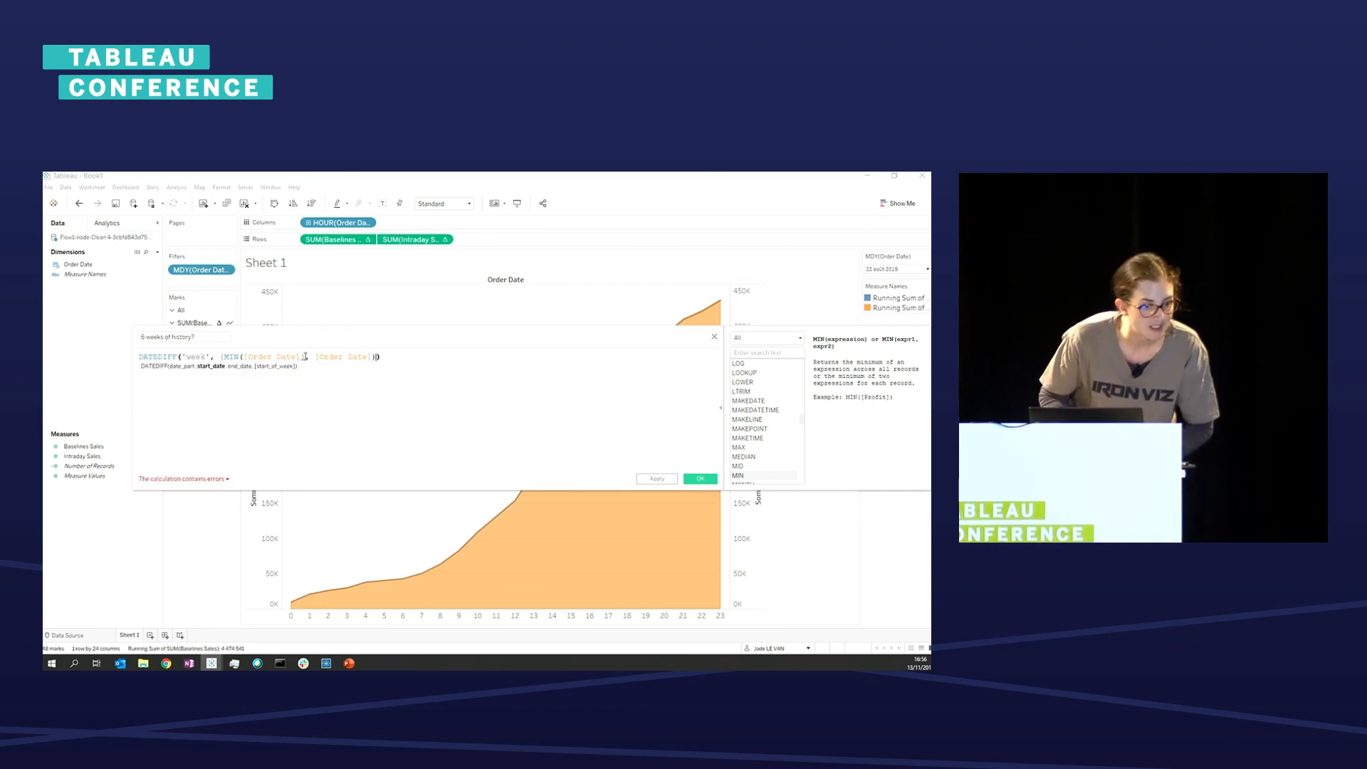
- Correct the parentheses to make the formula DATEDIFF('week', {MIN([Order Date])}, [Order Date]), and save the calculated field
click(301, 356)
text())
key(Left)
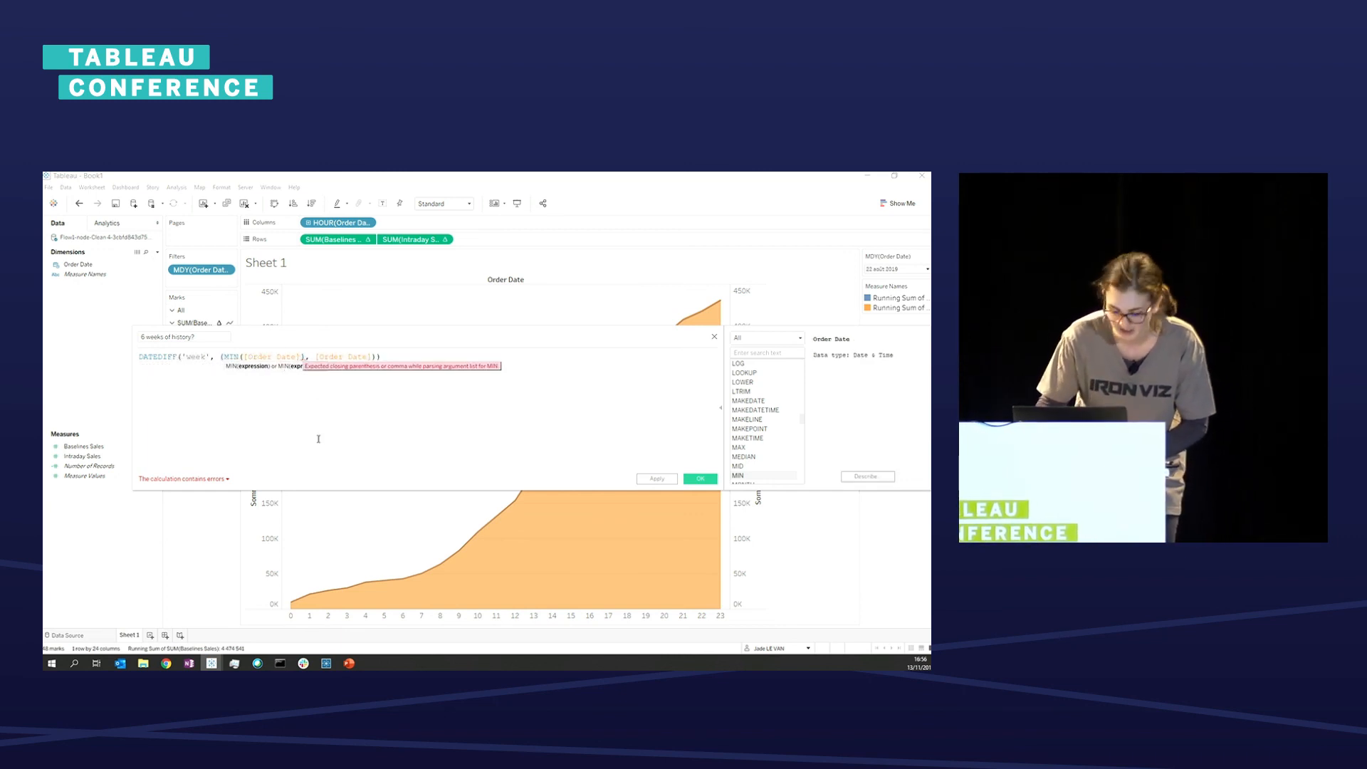
text())
scroll(349, 361, down, 2)
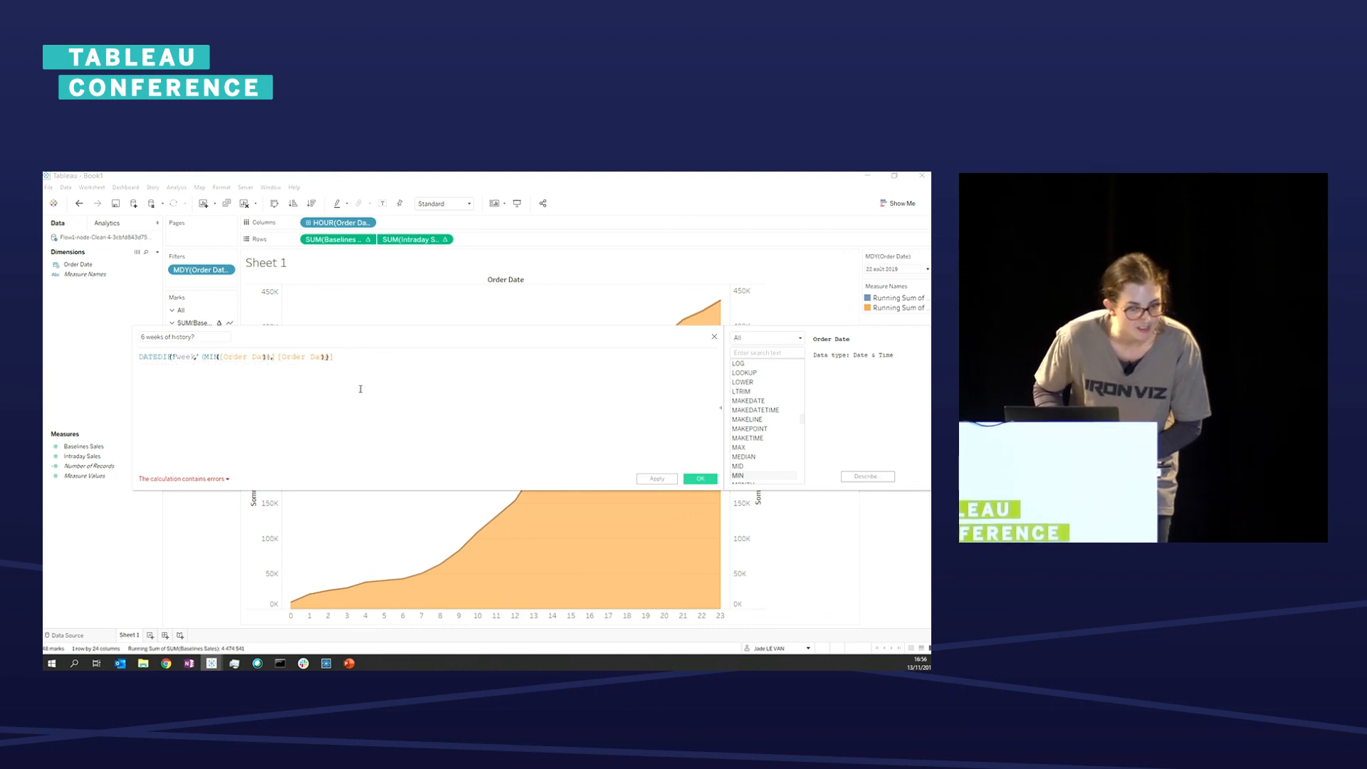
scroll(395, 388, up, 3)
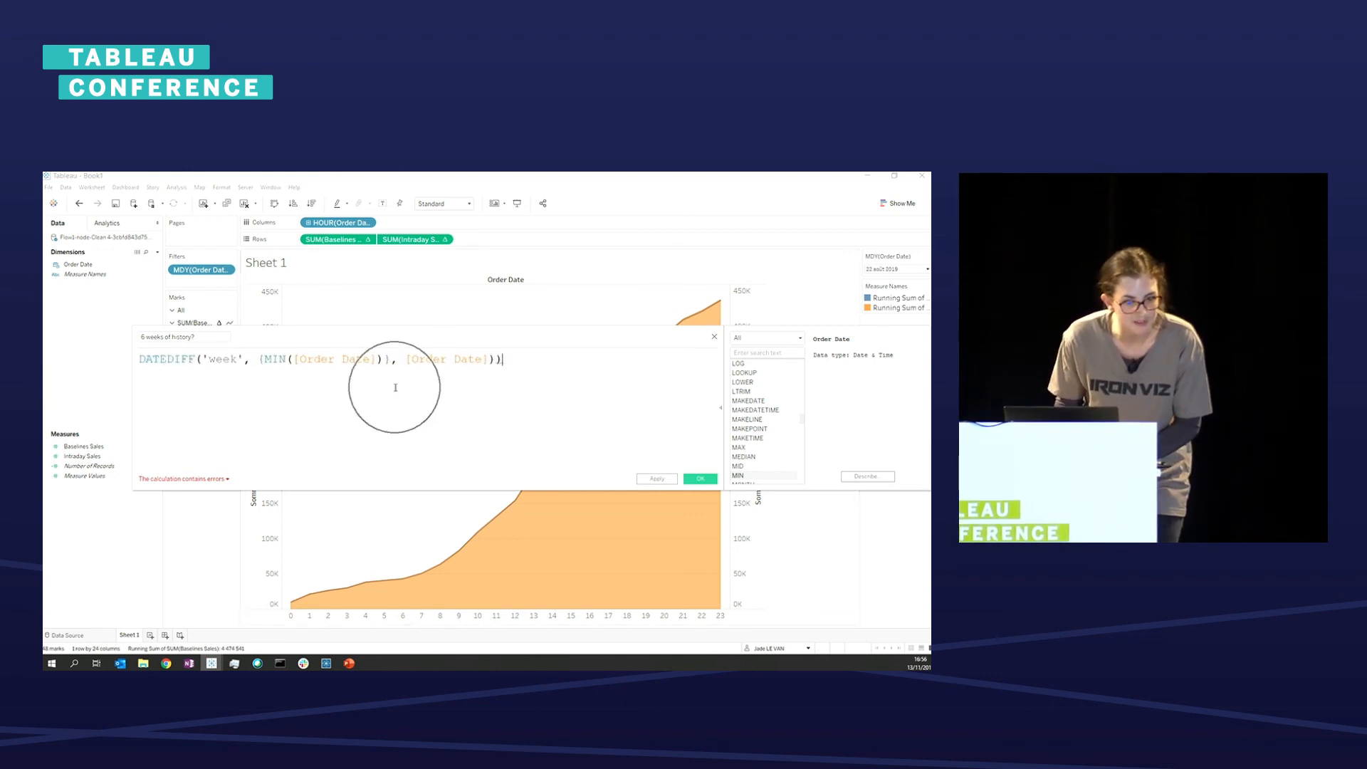
key(BackSpace)
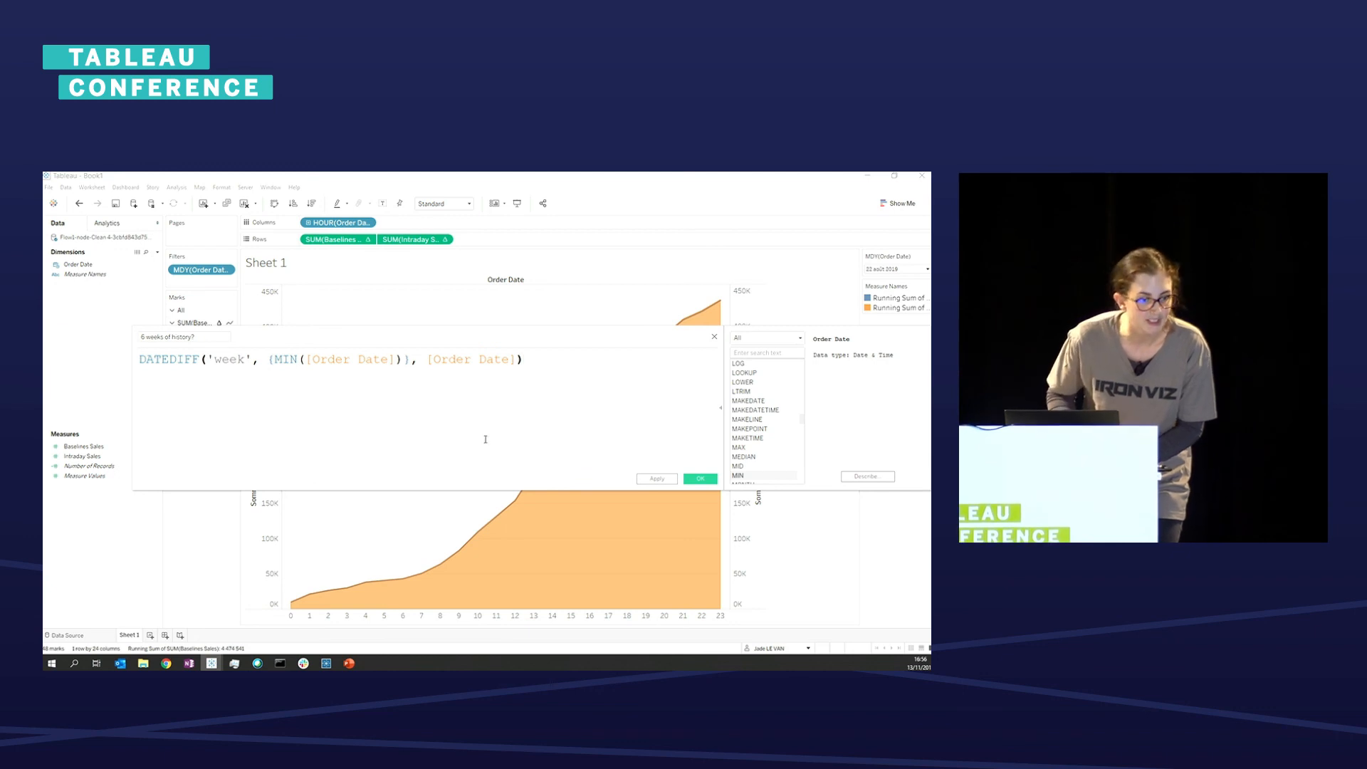
click(693, 480)
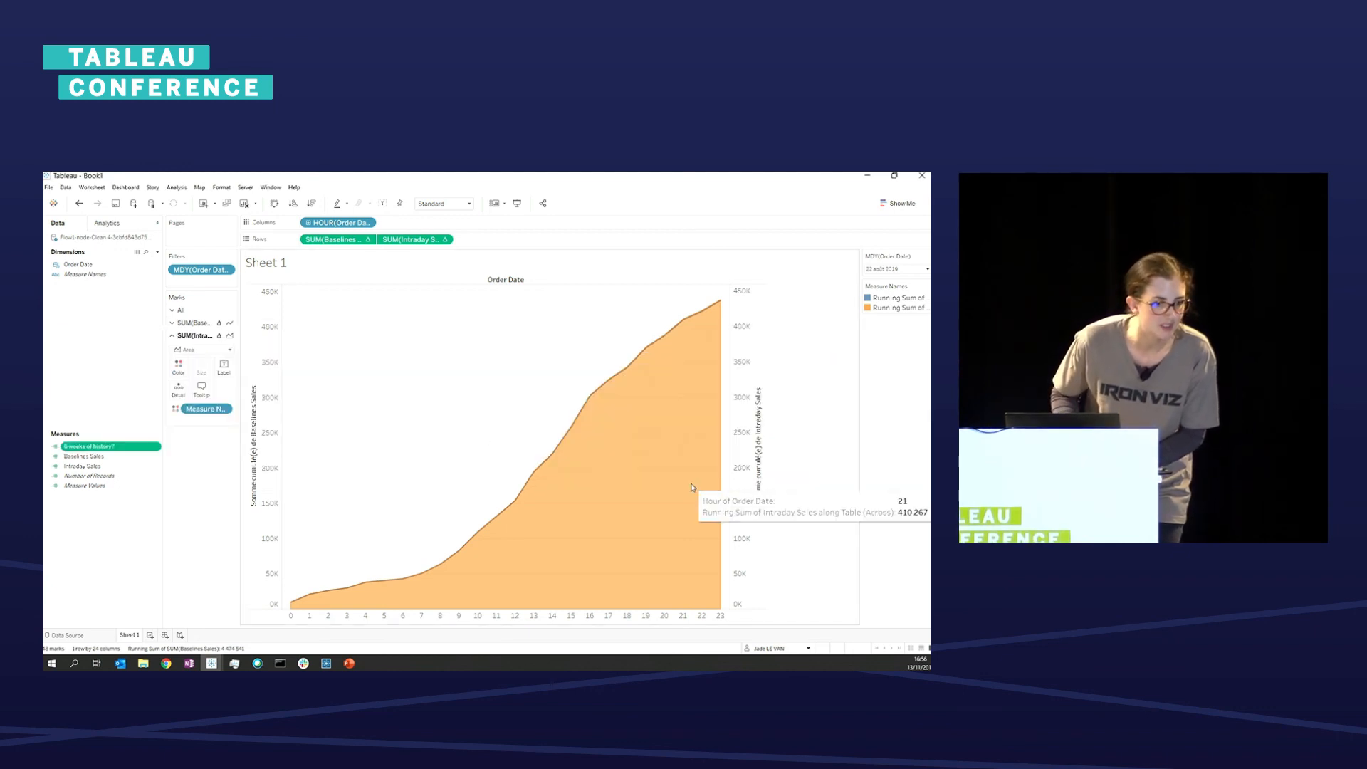
- Edit the "6 weeks of history?" calculation, appending >= 6 to the DATEDIFF formula, and save it
right_click(97, 447)
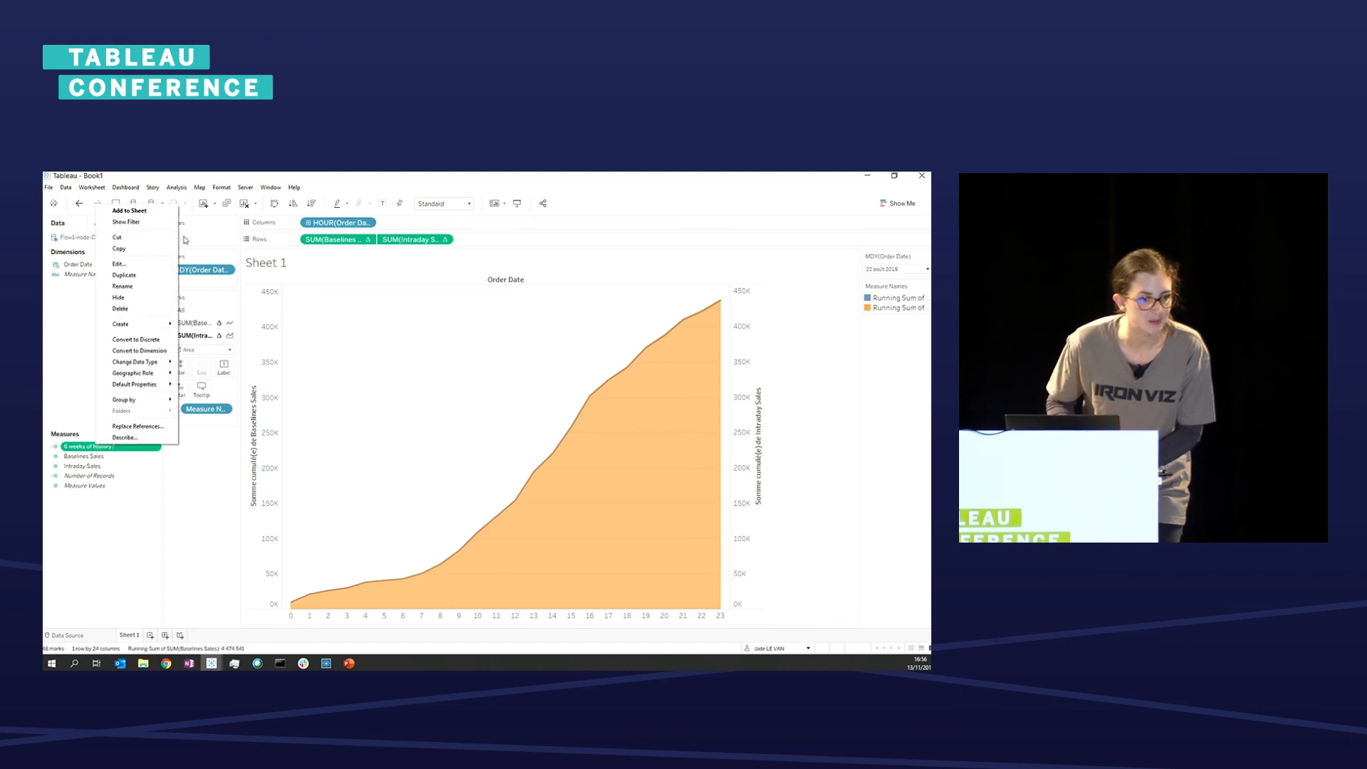
click(125, 263)
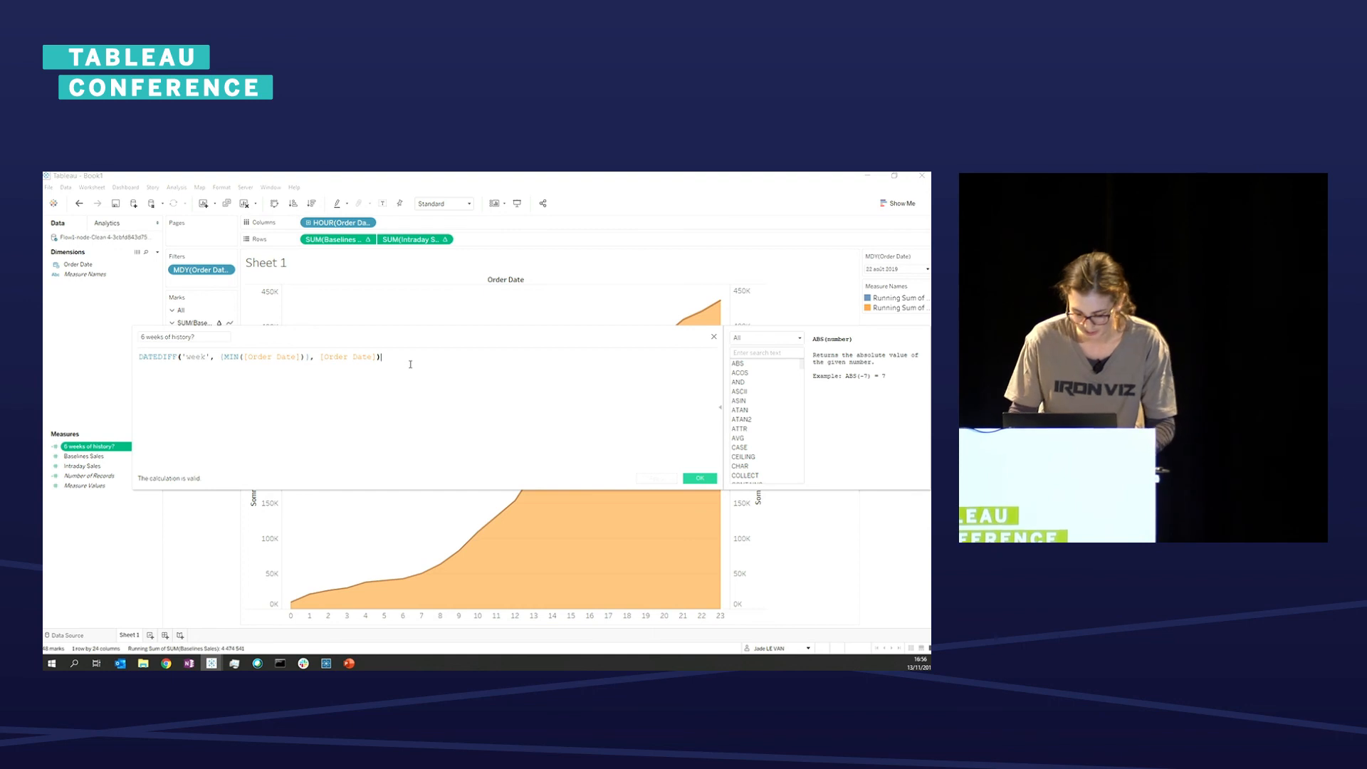
text(>)
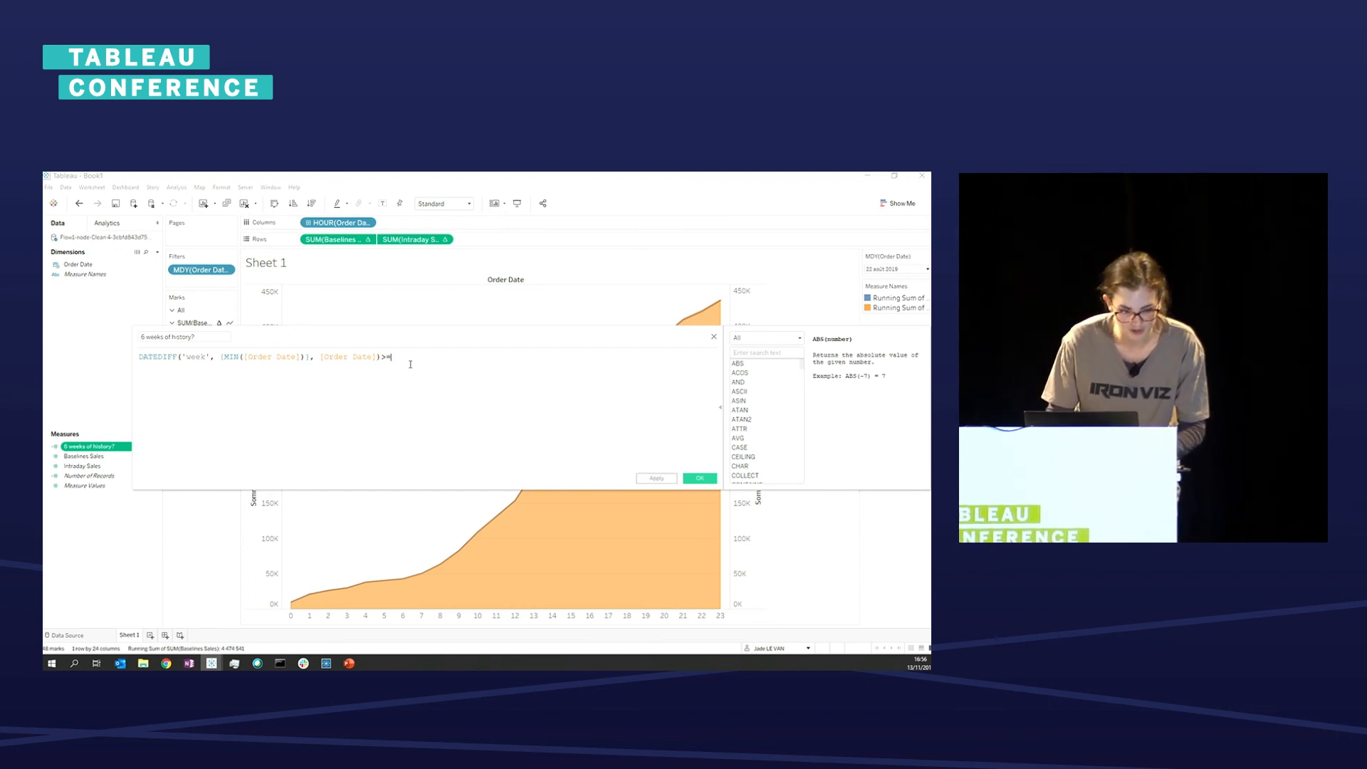
text(= 6)
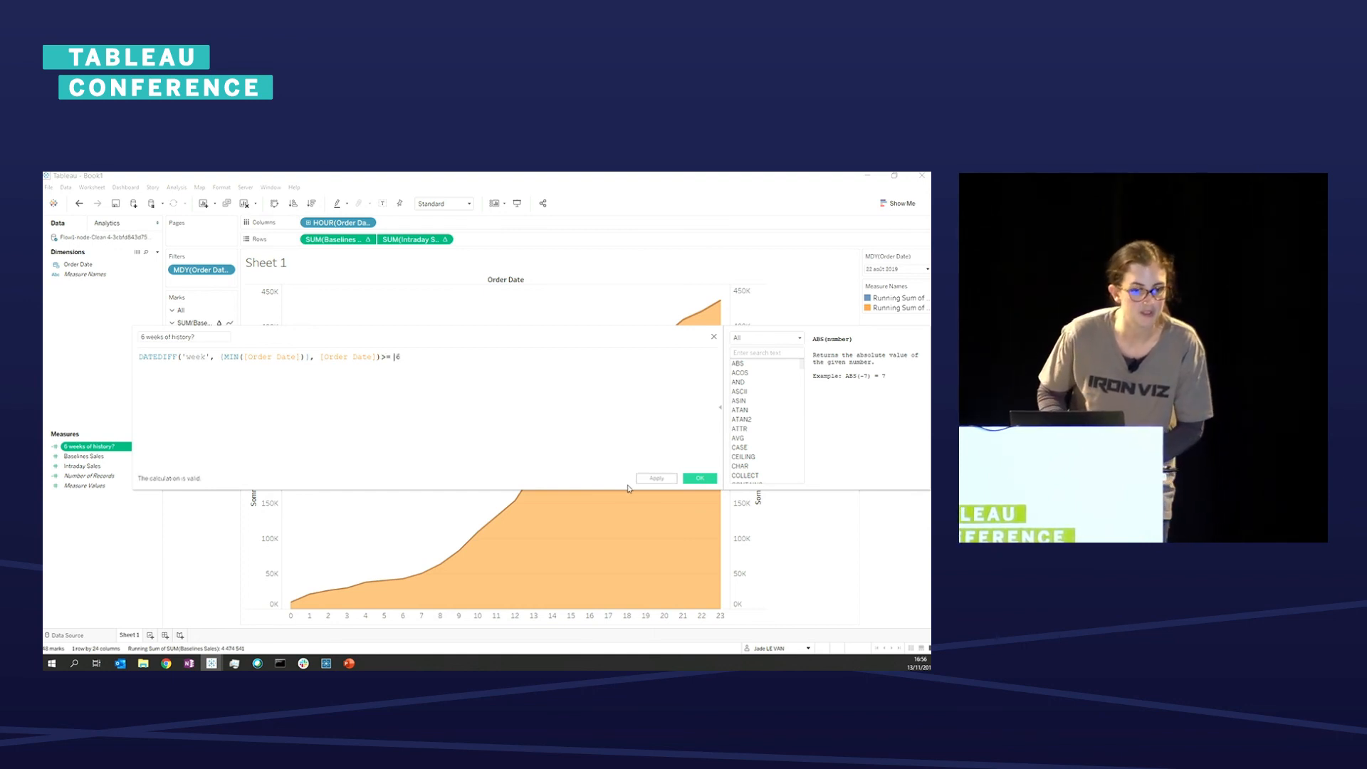
click(698, 479)
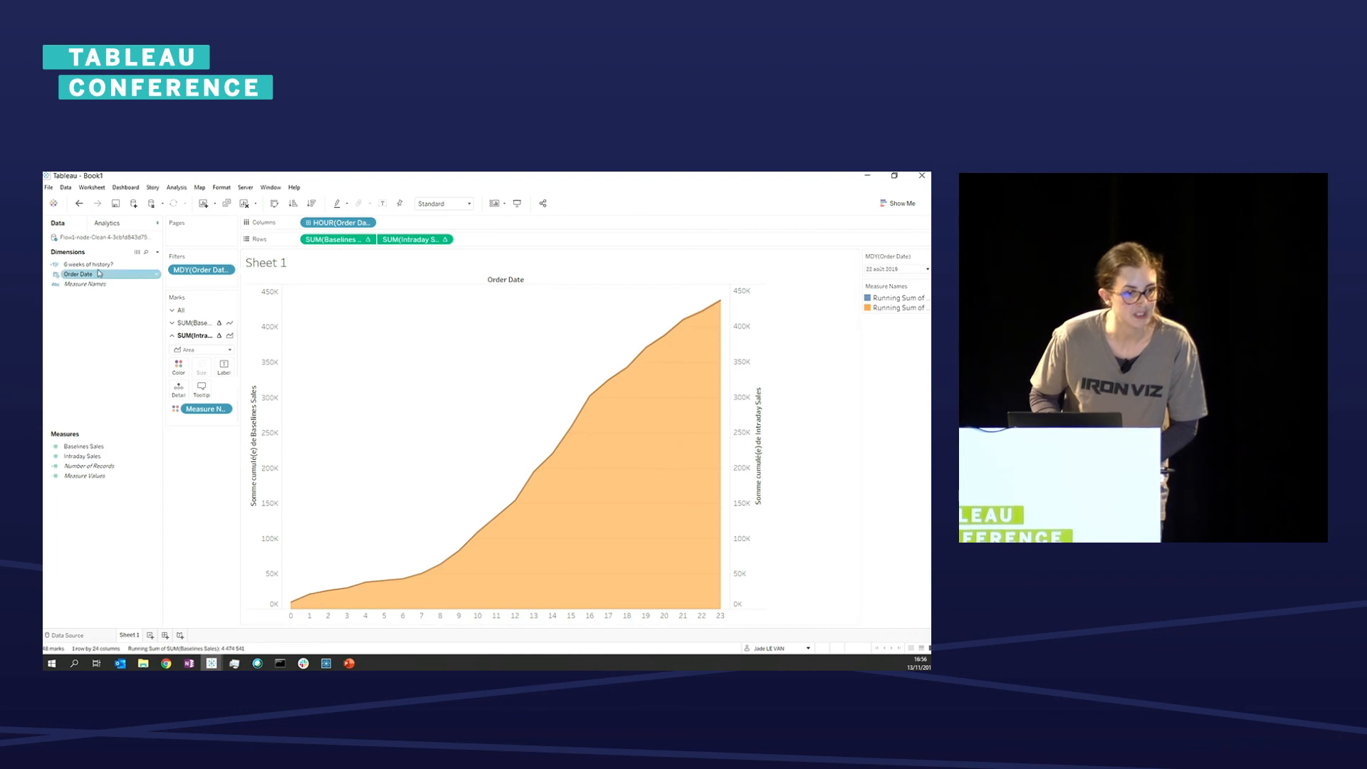
- Set the Order Date filter to 11 octobre 2019
drag(80, 274, 192, 283)
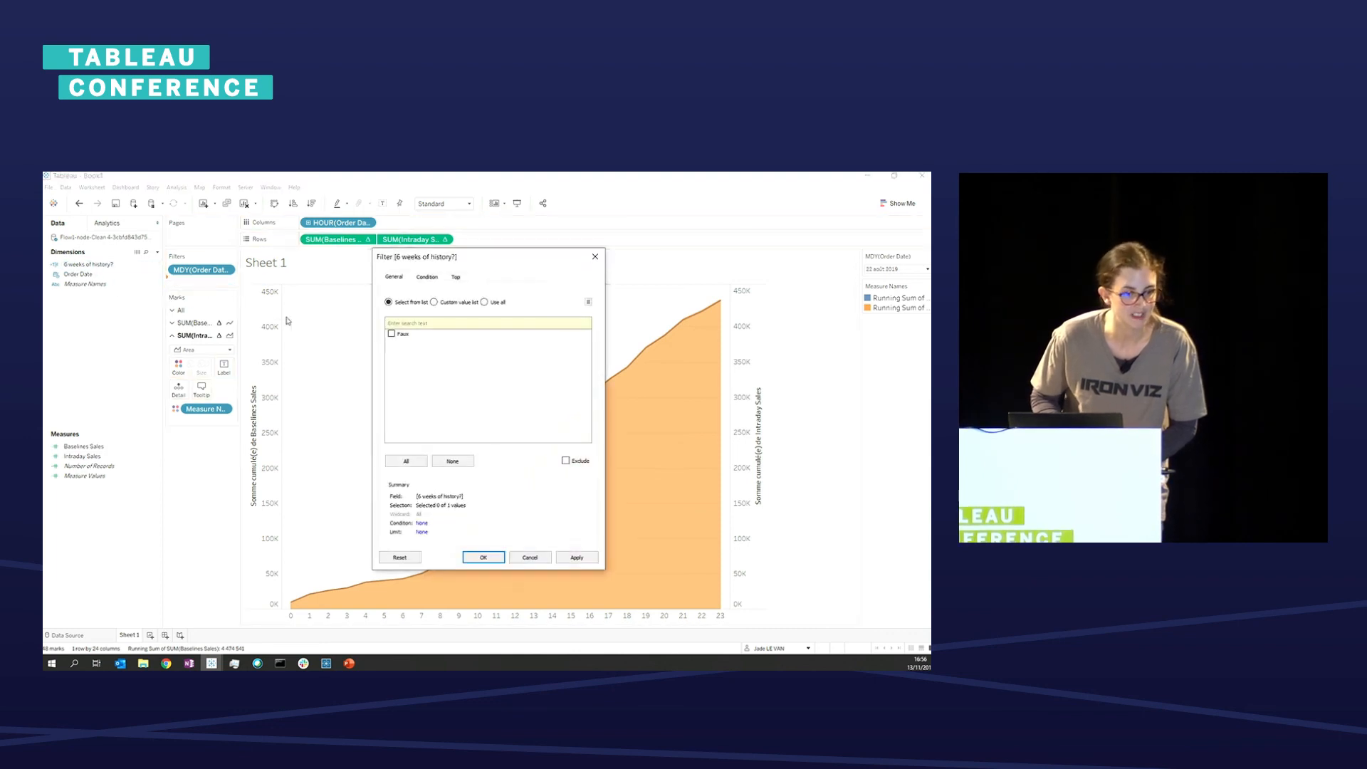
click(540, 559)
click(891, 270)
scroll(894, 419, down, 10)
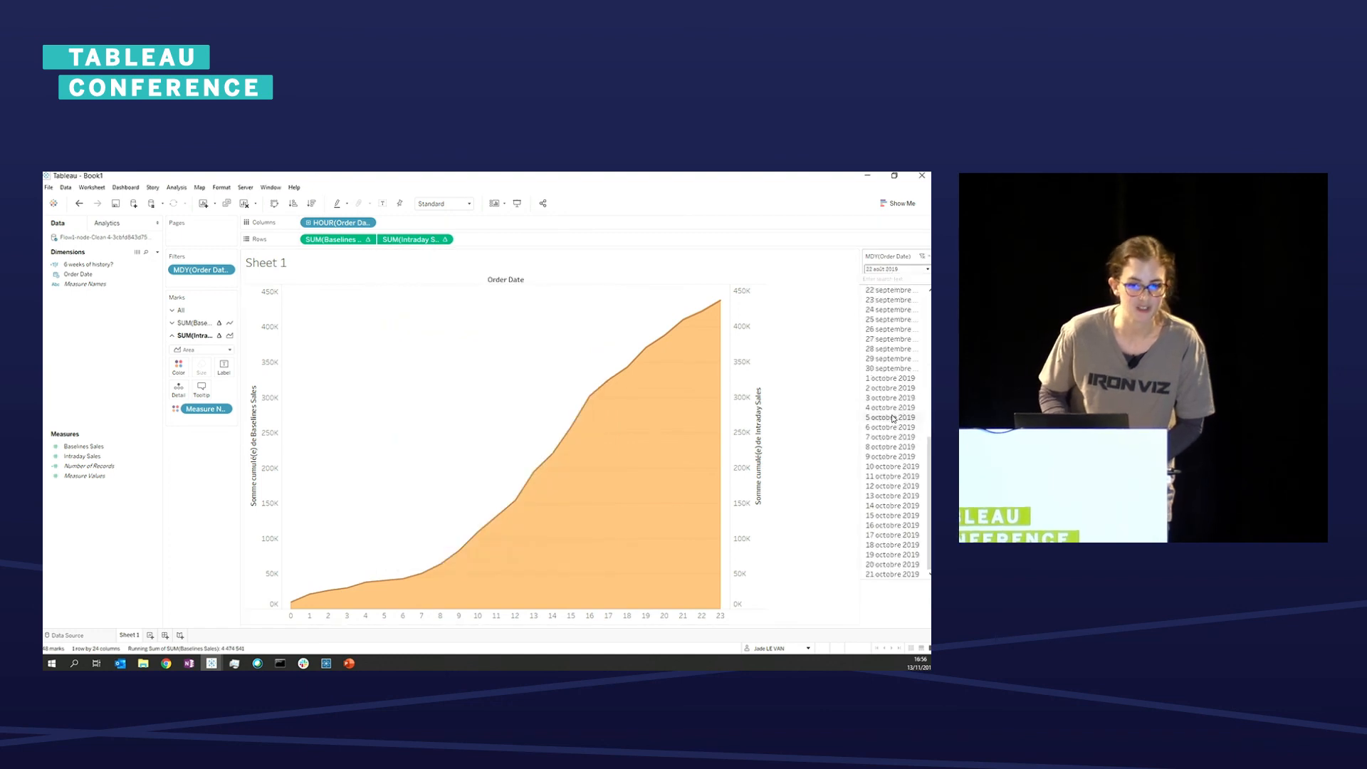
click(904, 476)
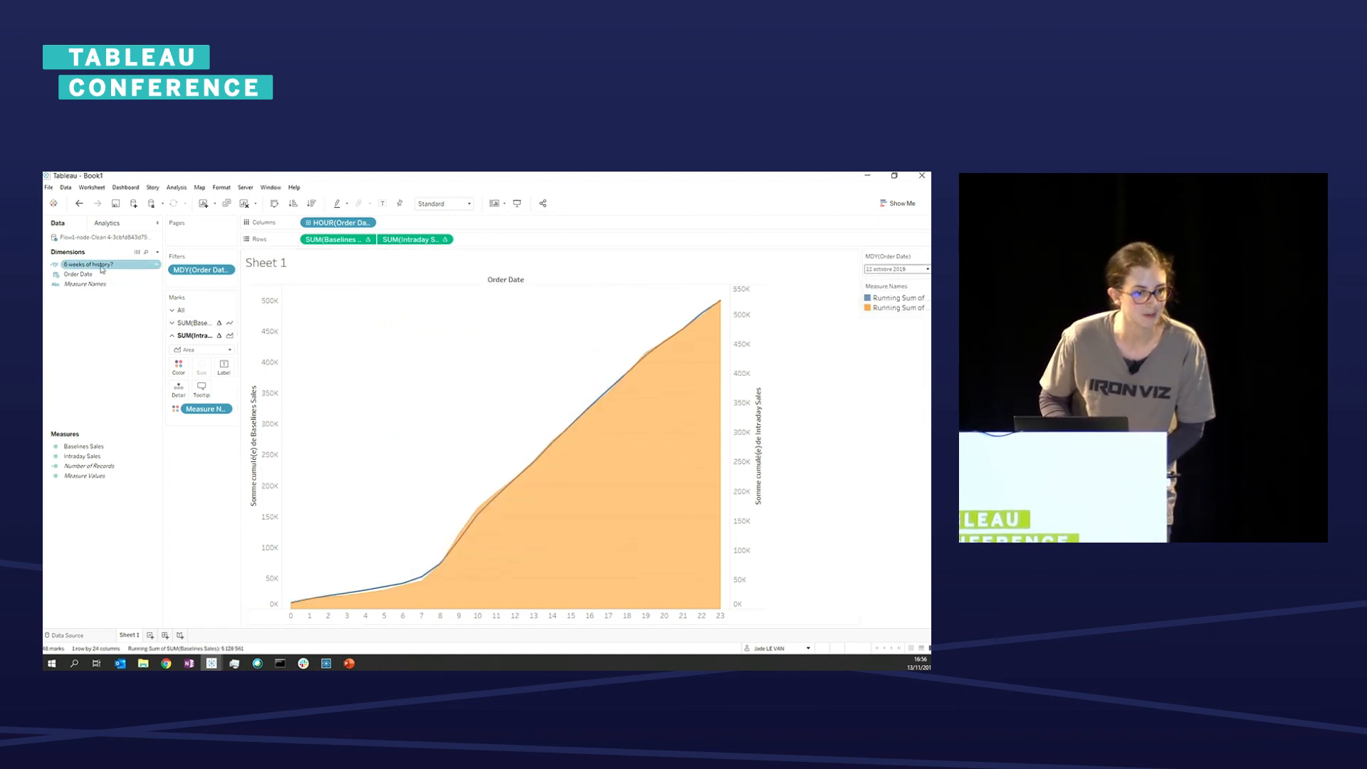
- Filter the sheet by the "6 weeks of history?" field, keeping only the value Vrai
drag(86, 265, 187, 284)
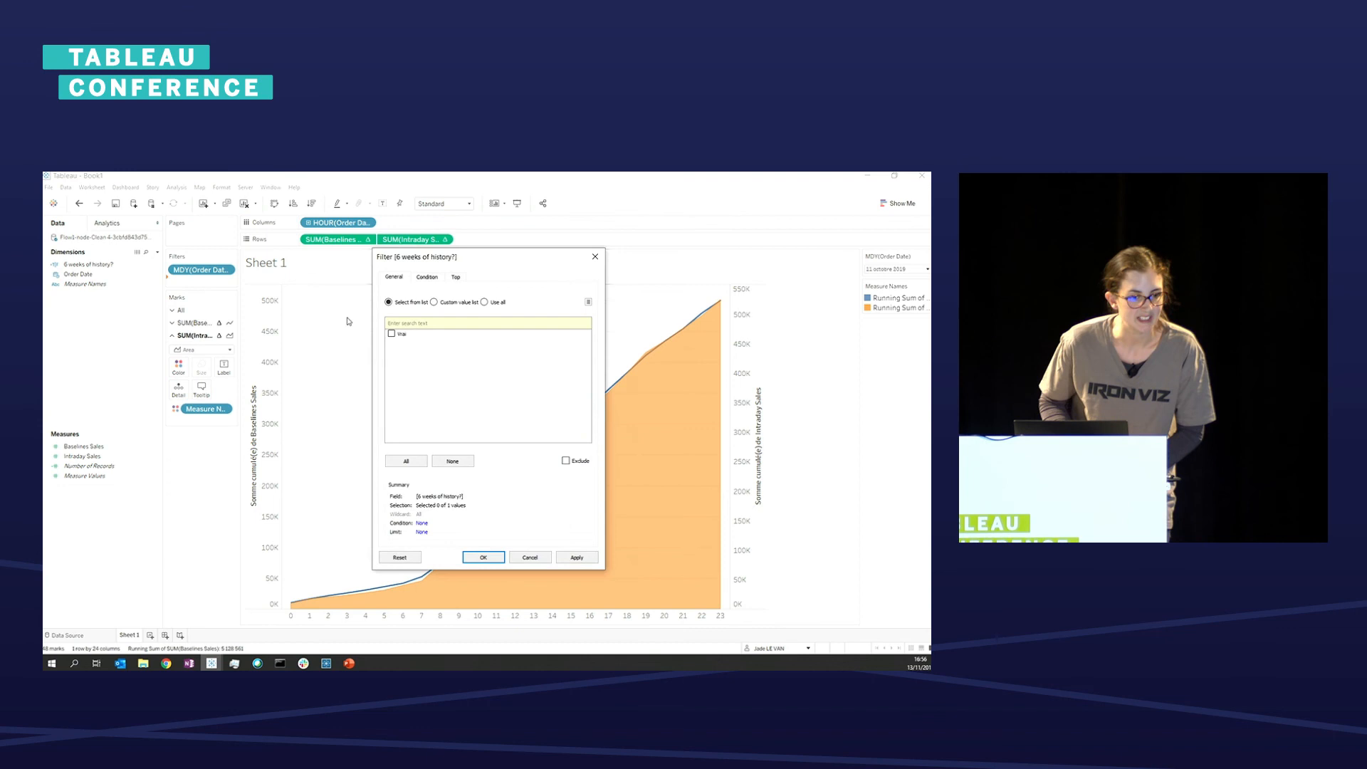
click(392, 334)
click(490, 557)
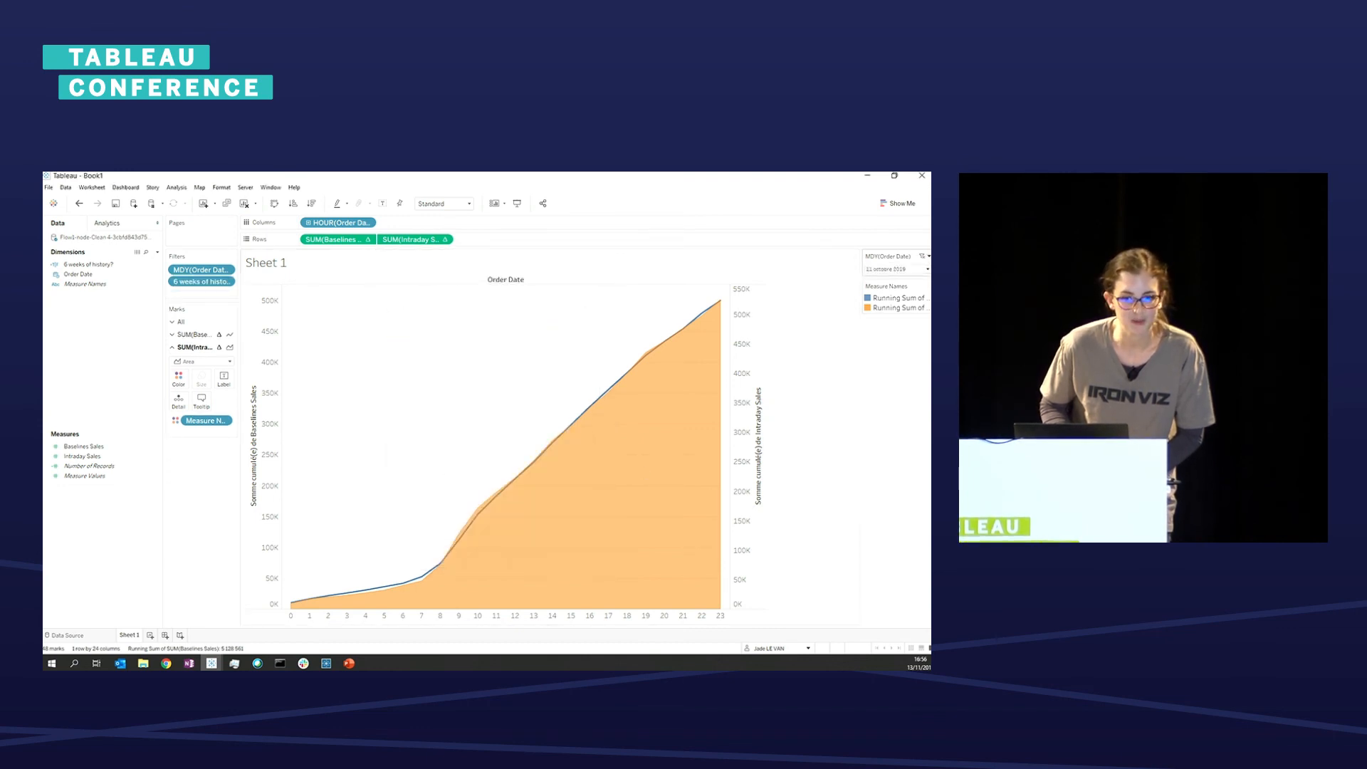
- Limit the Order Date filter to only relevant values, and switch the chart to 29 septembre 2019 and on to 5 octobre 2019
click(929, 256)
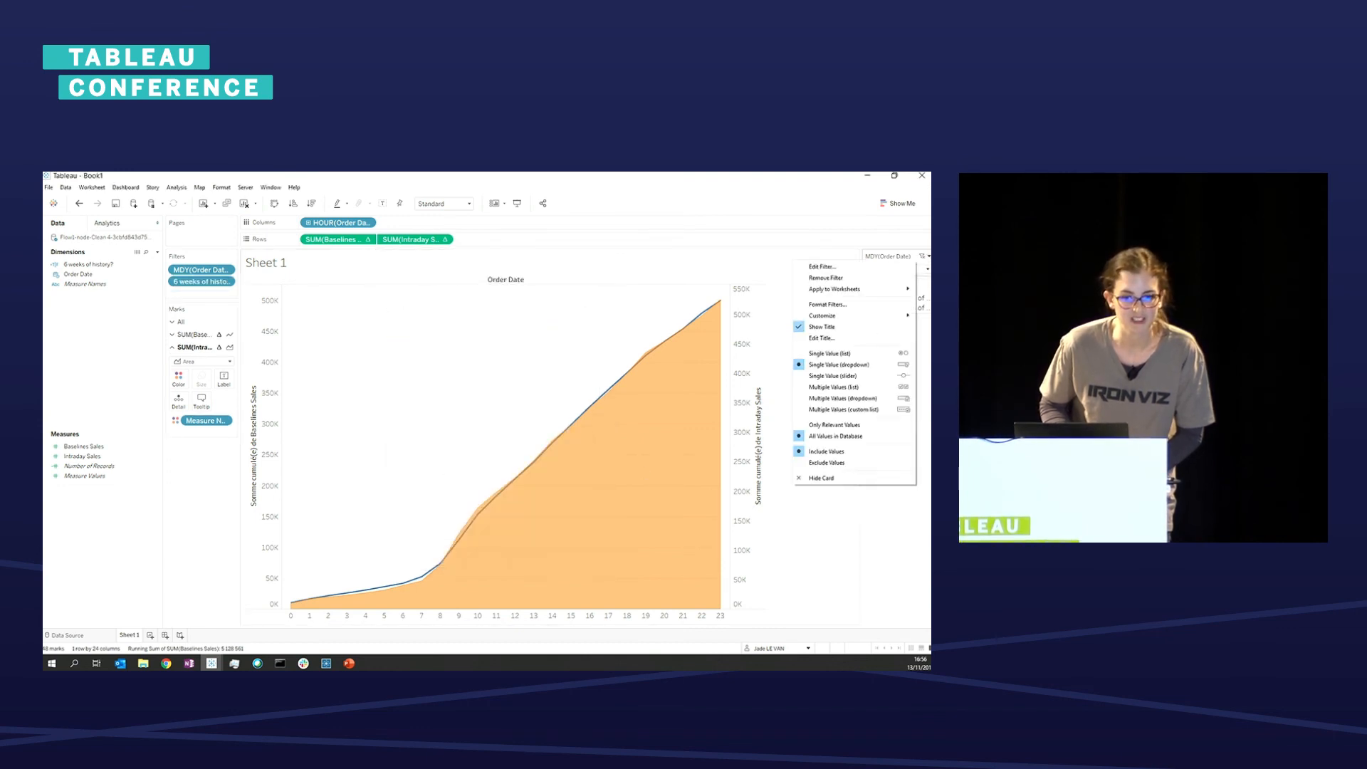
click(880, 425)
click(914, 270)
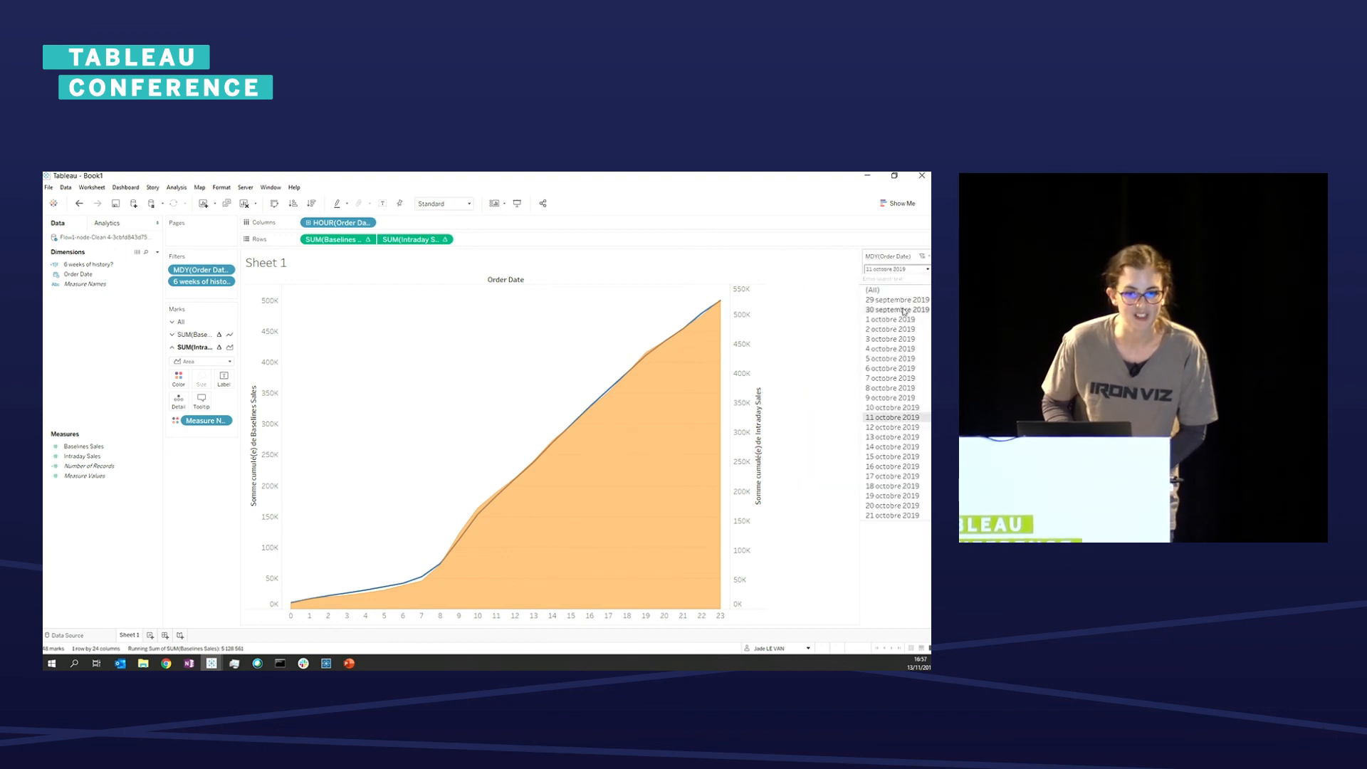
click(898, 300)
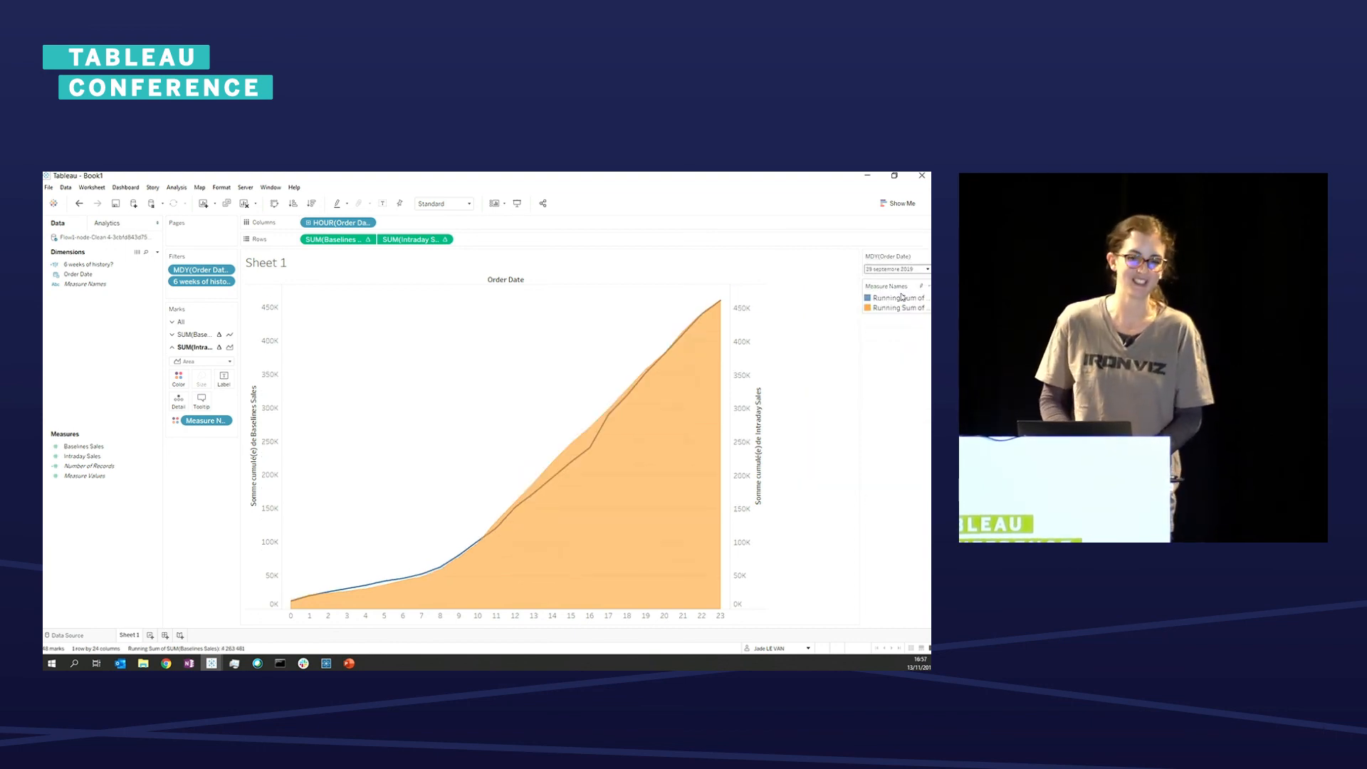
click(900, 272)
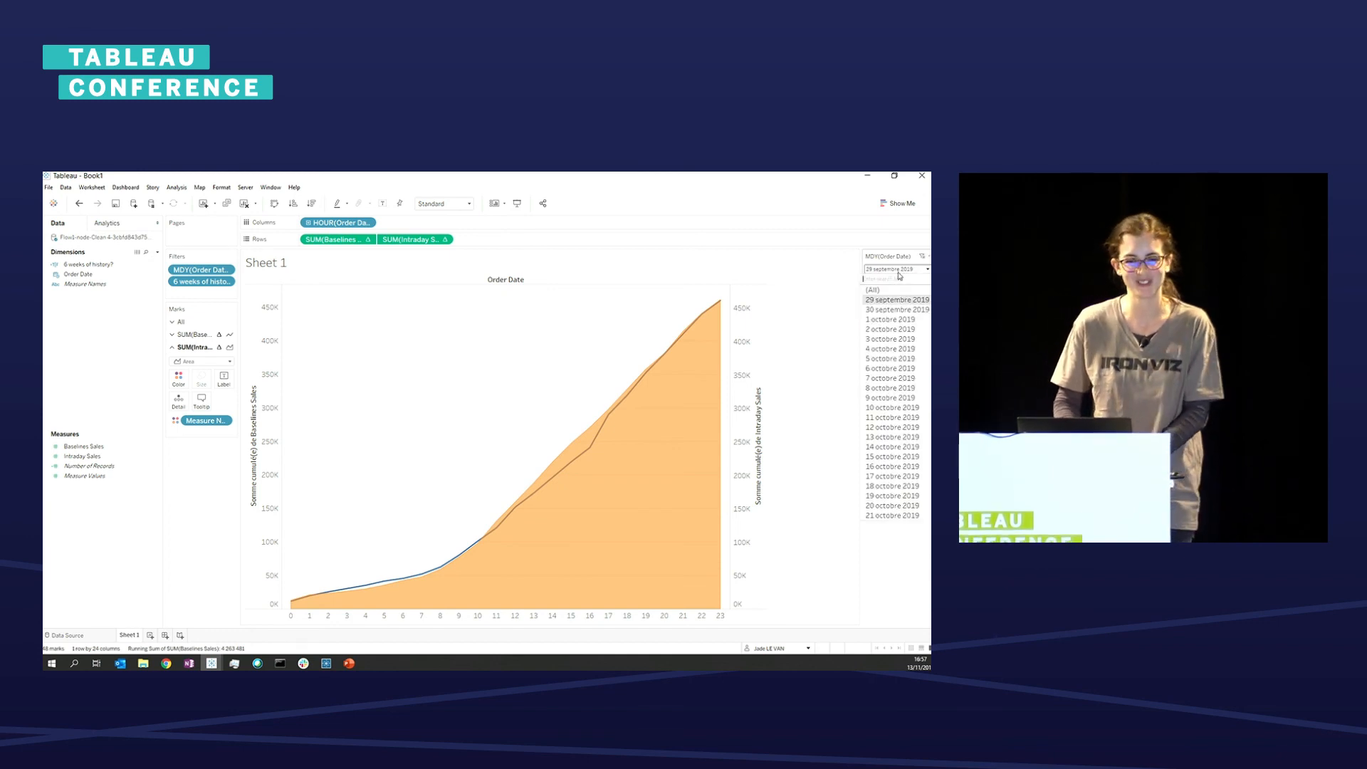
click(889, 359)
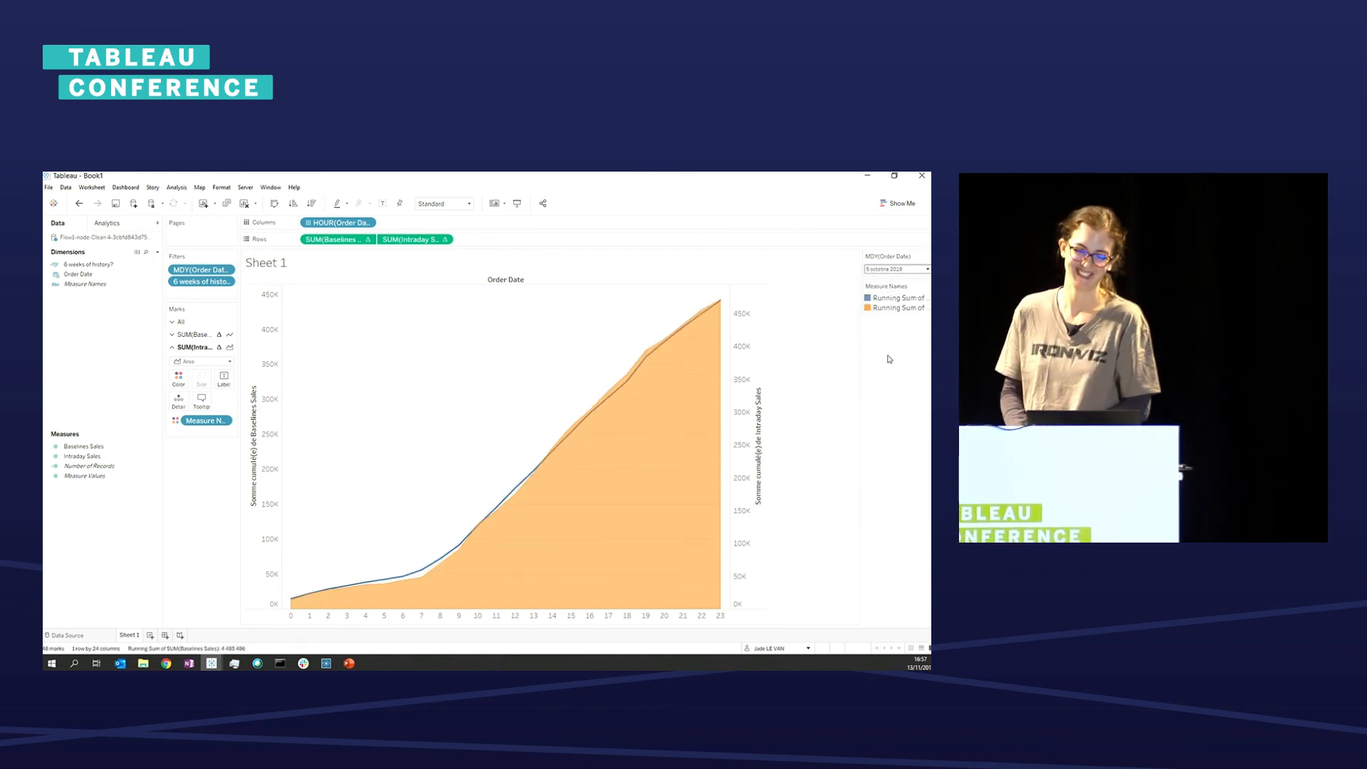
- Switch from Tableau to the slide presentation showing "How to Calculate That 6 Weeks Baseline?"
key(alt+Tab)
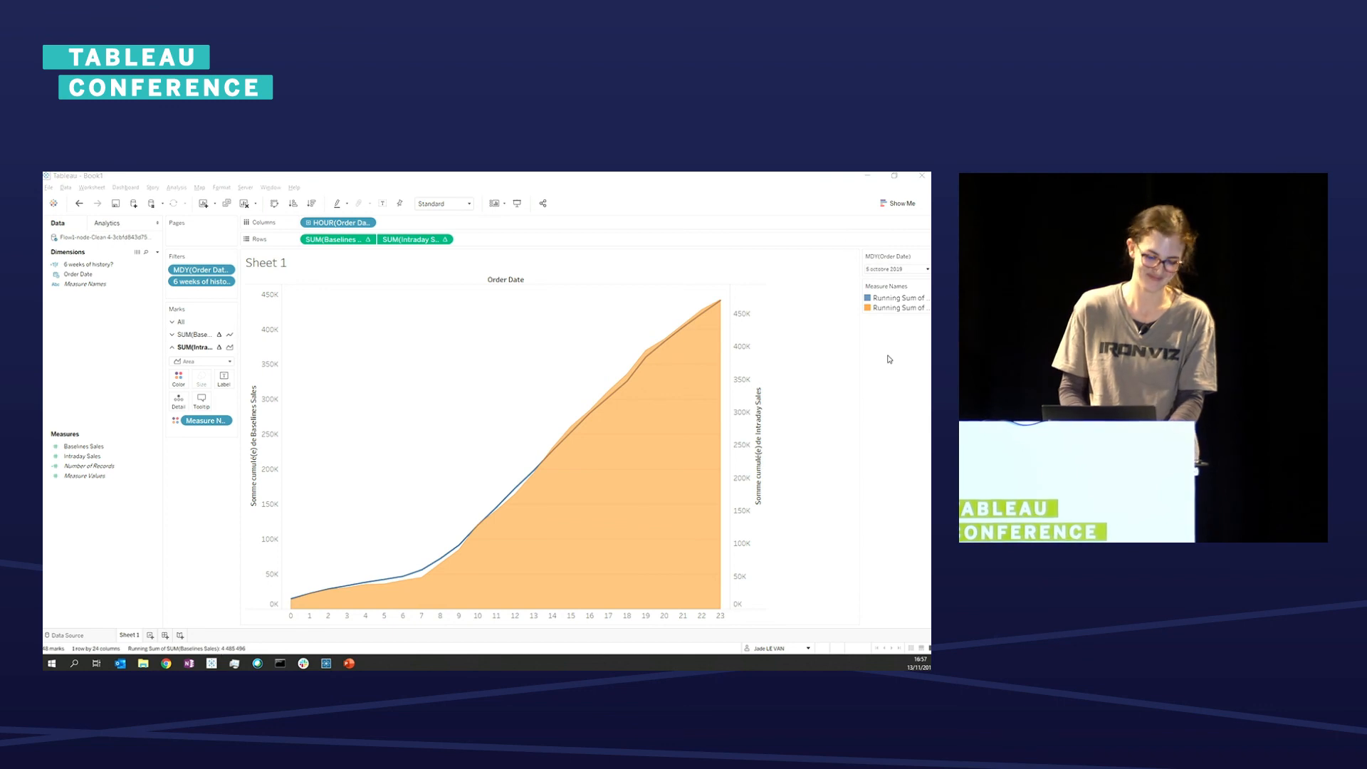
key(alt+Tab)
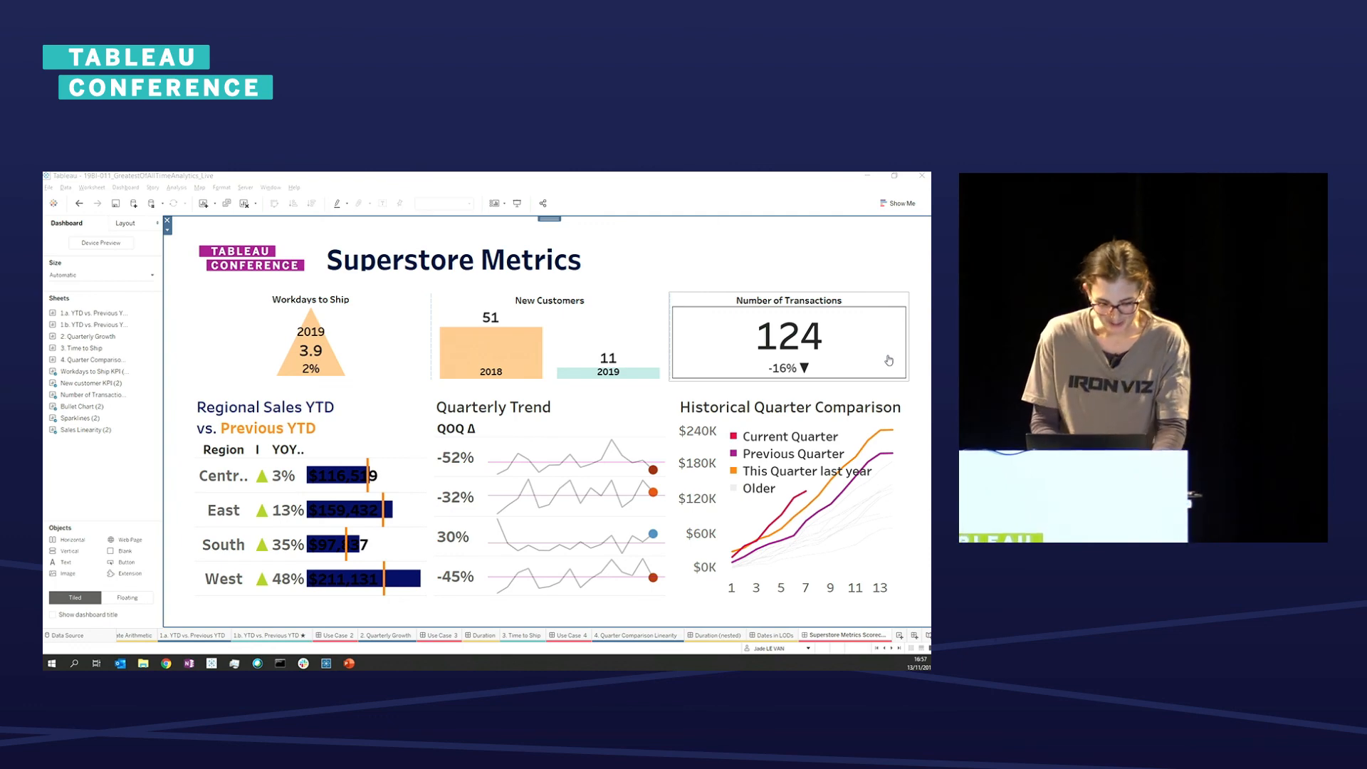
key(alt+Tab)
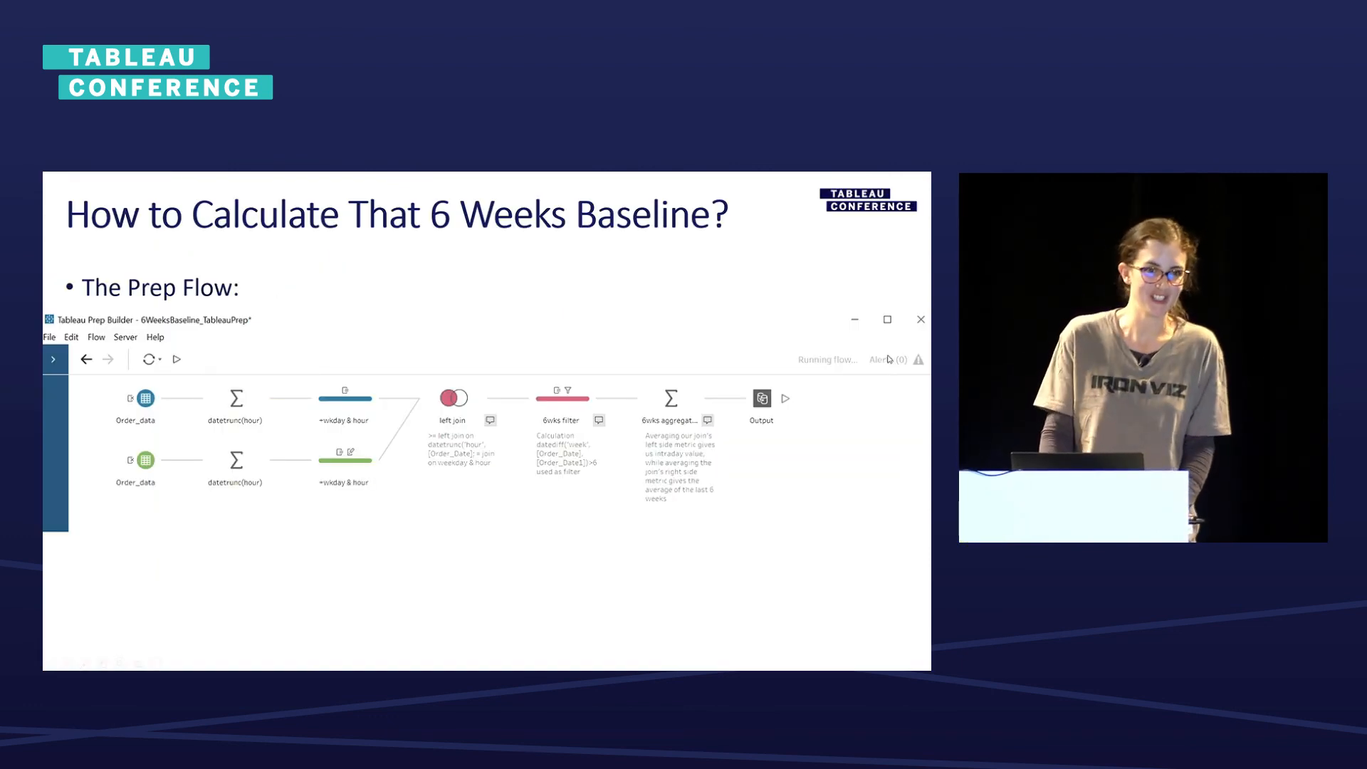
key(Right)
key(Right)
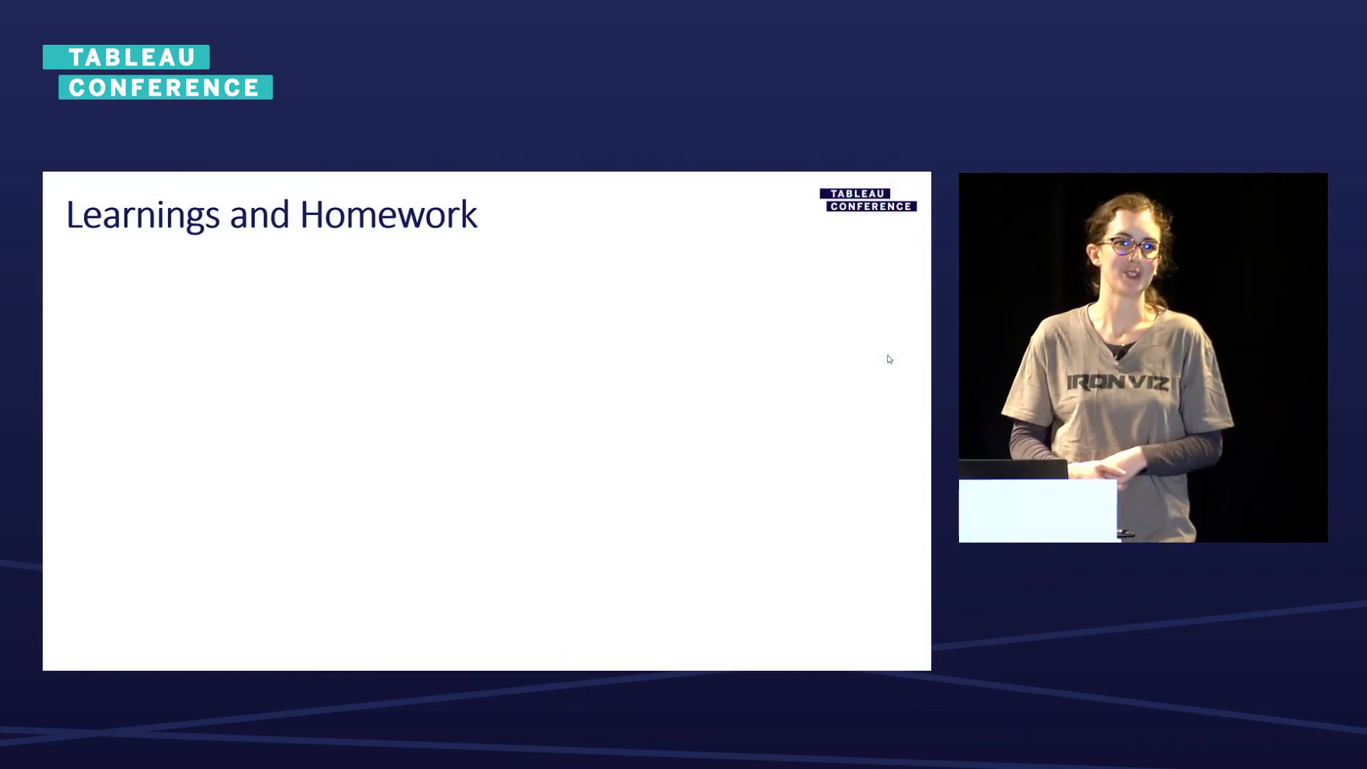
key(Right)
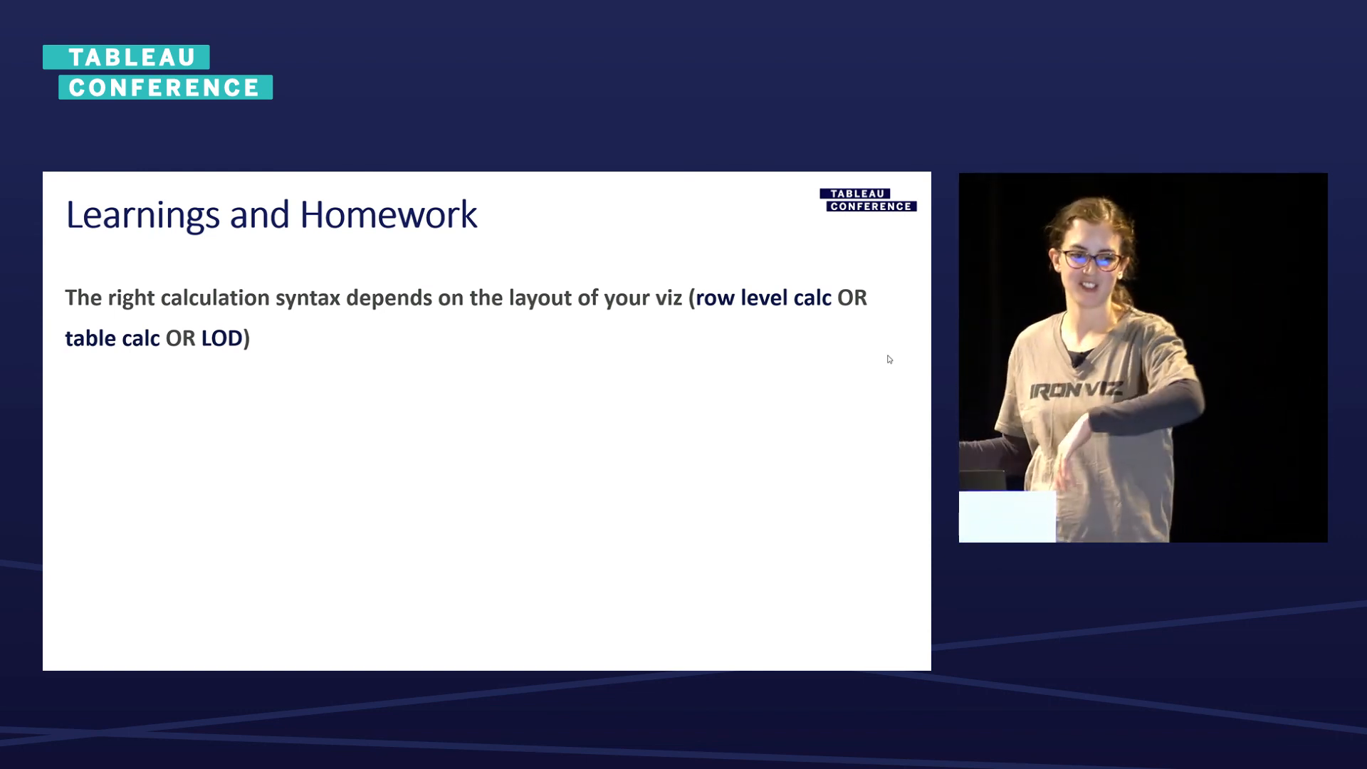
key(Page_Down)
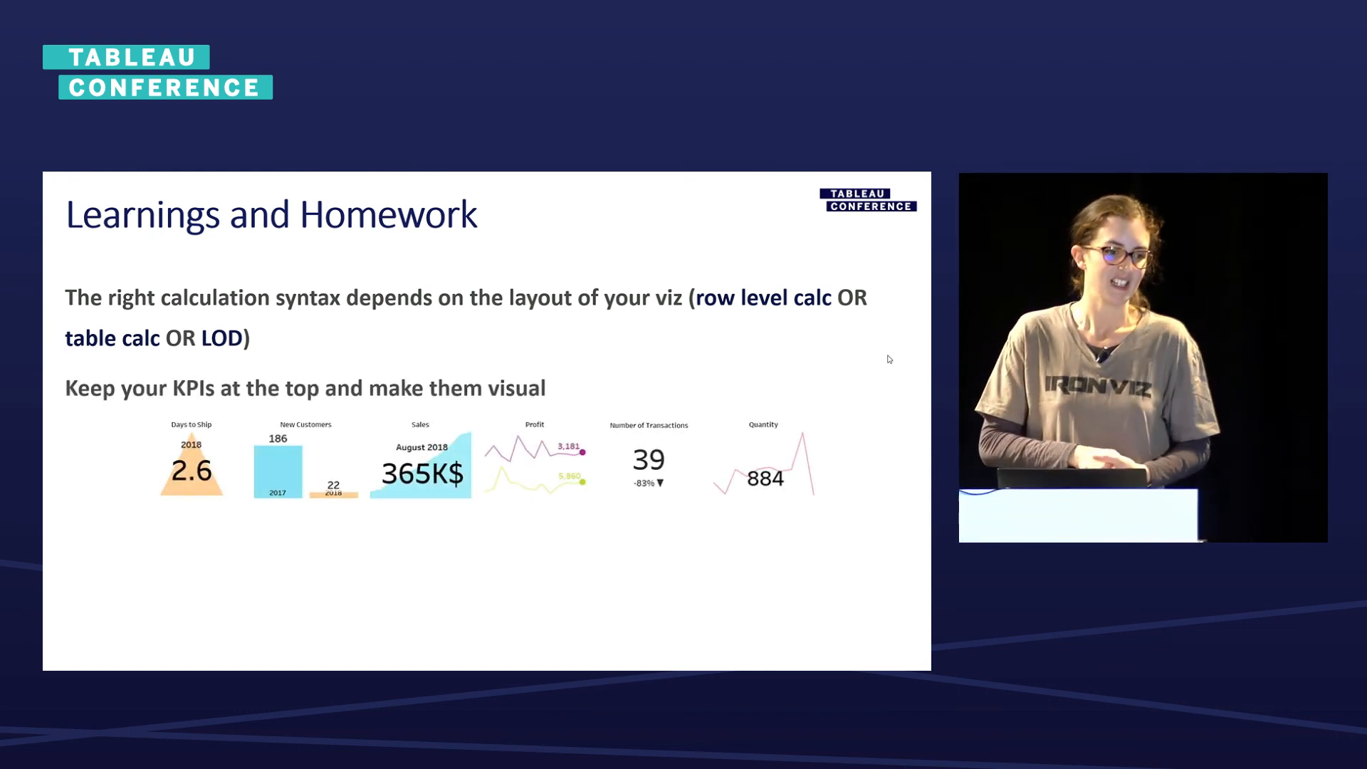